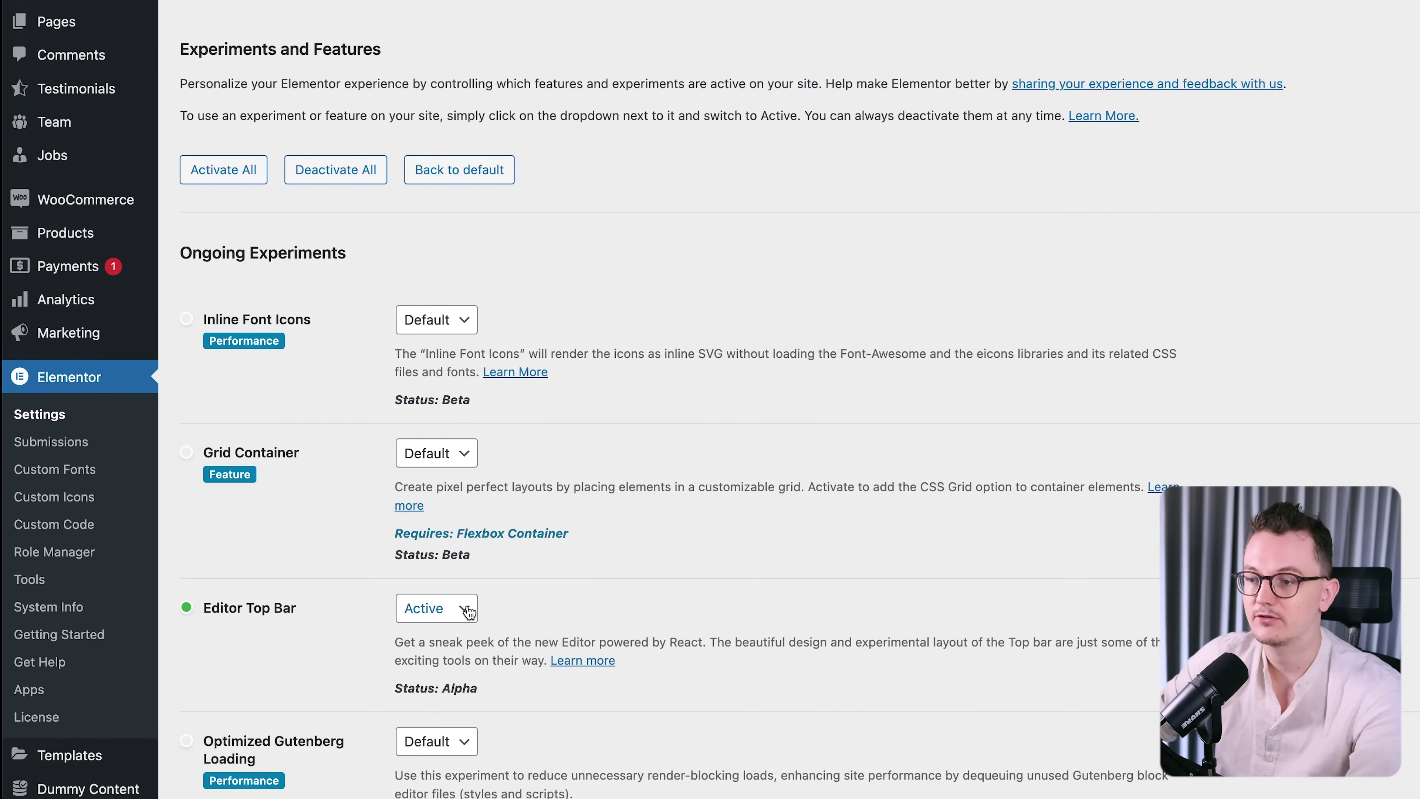
- Open the status choices for the Editor Top Bar experiment to set it to Active
click(469, 612)
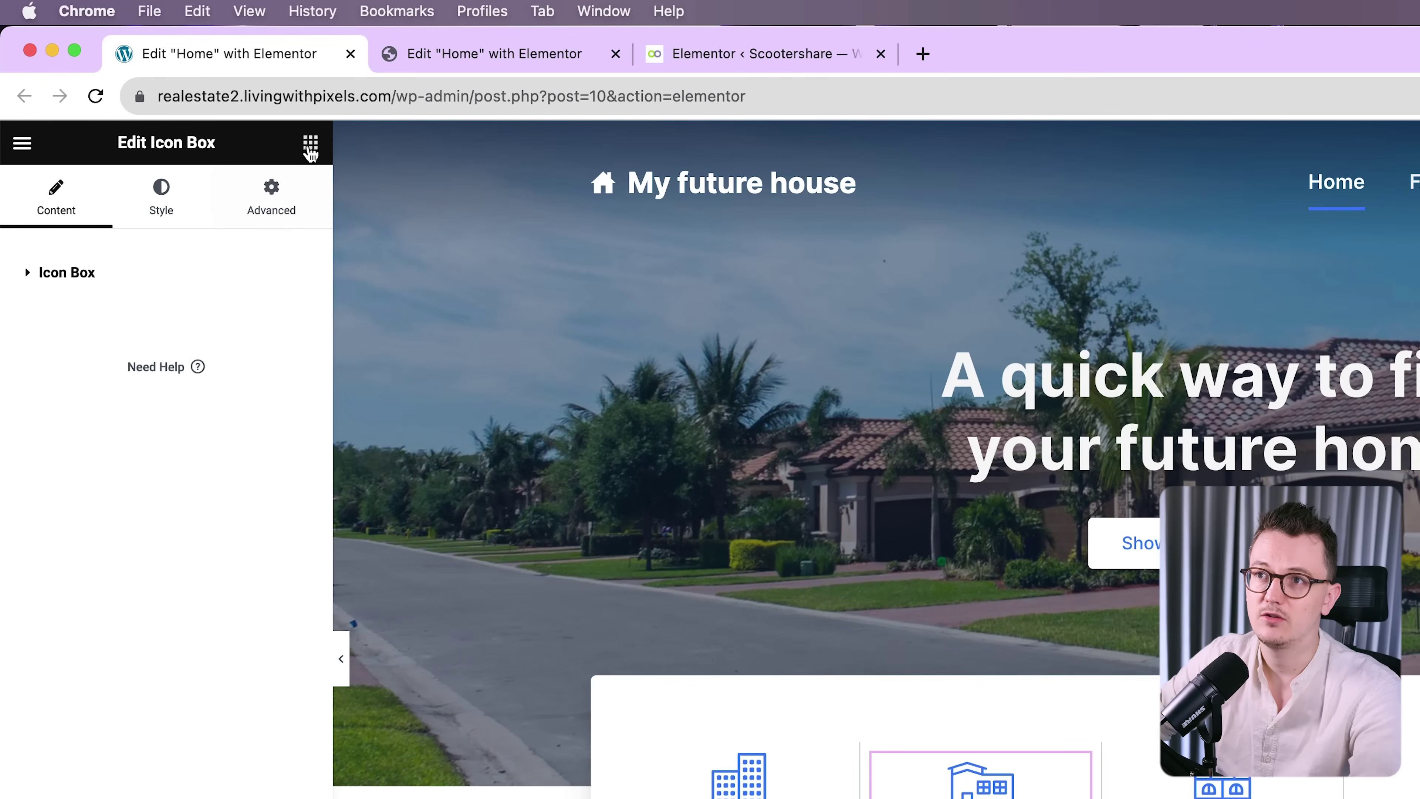
- Compare the widgets panels of the My future house and Scootershare editors
click(311, 144)
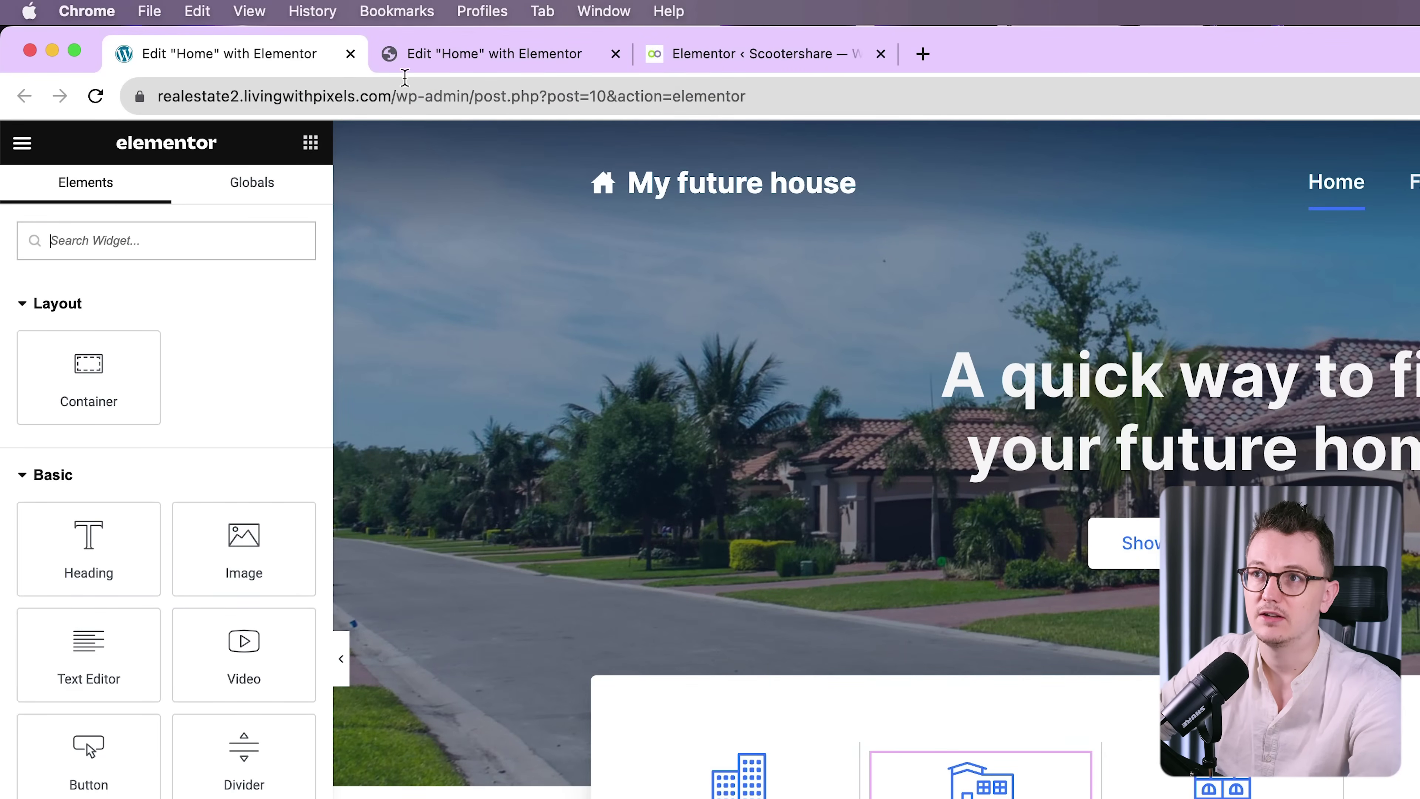
click(420, 54)
click(124, 154)
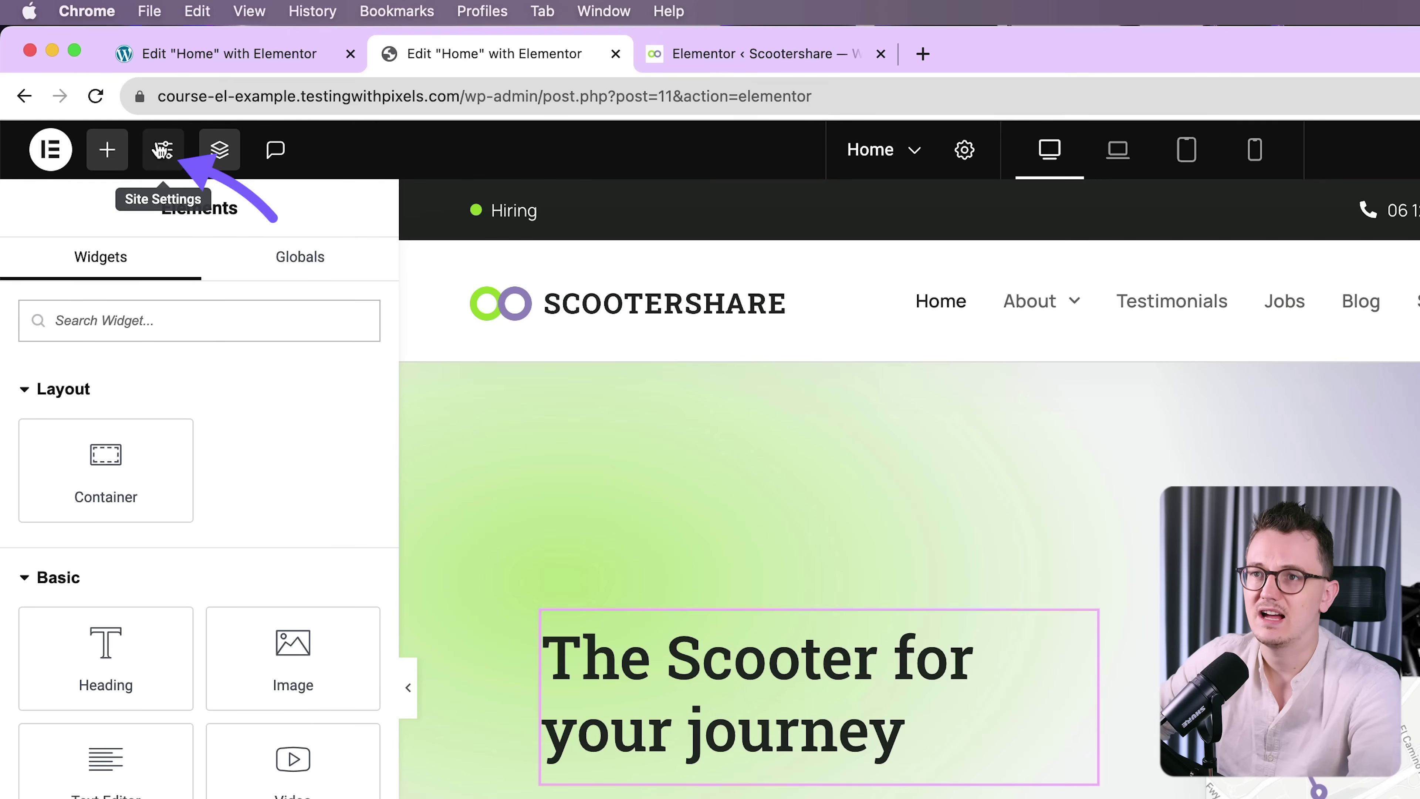
click(203, 57)
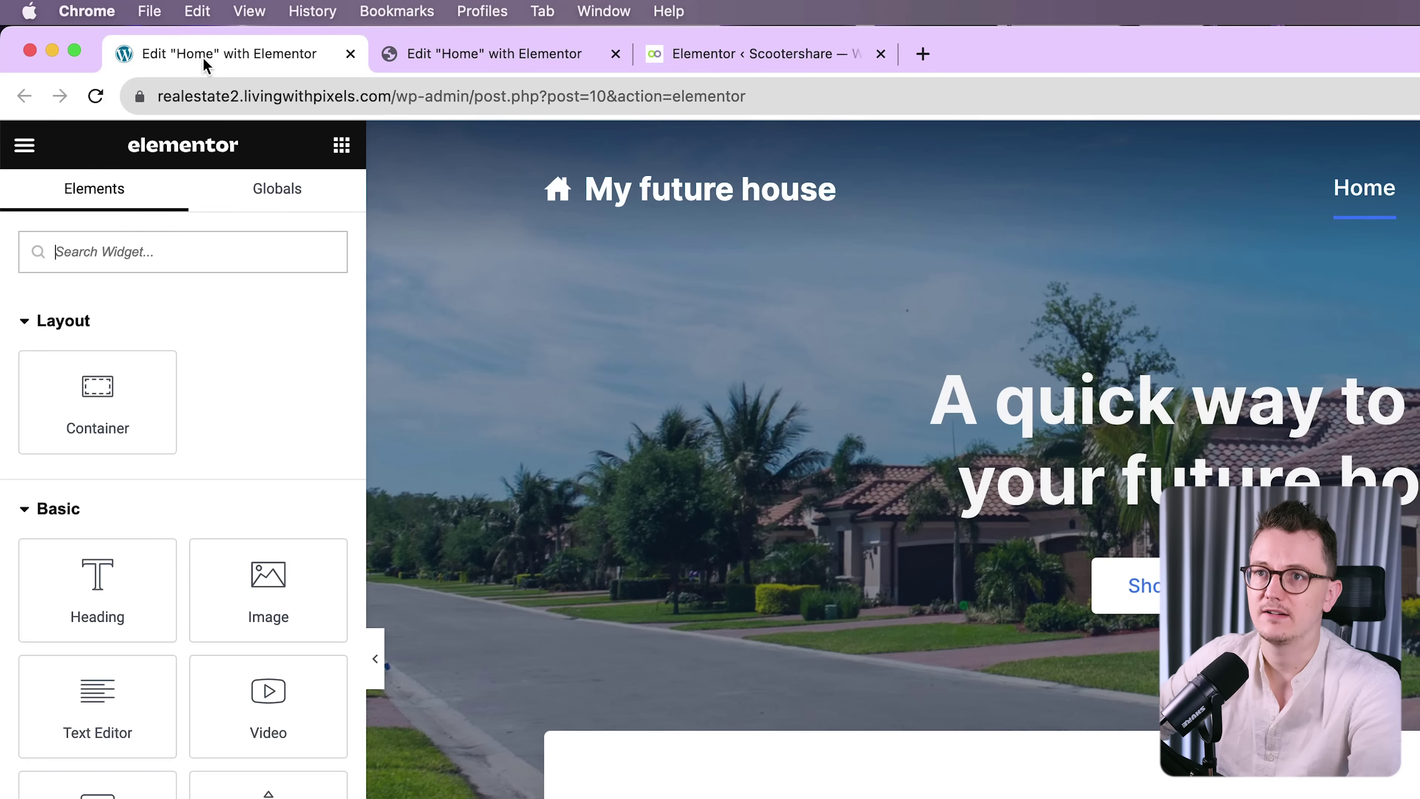
- Compare the older editor's save options with Scootershare's options beside Publish
click(25, 146)
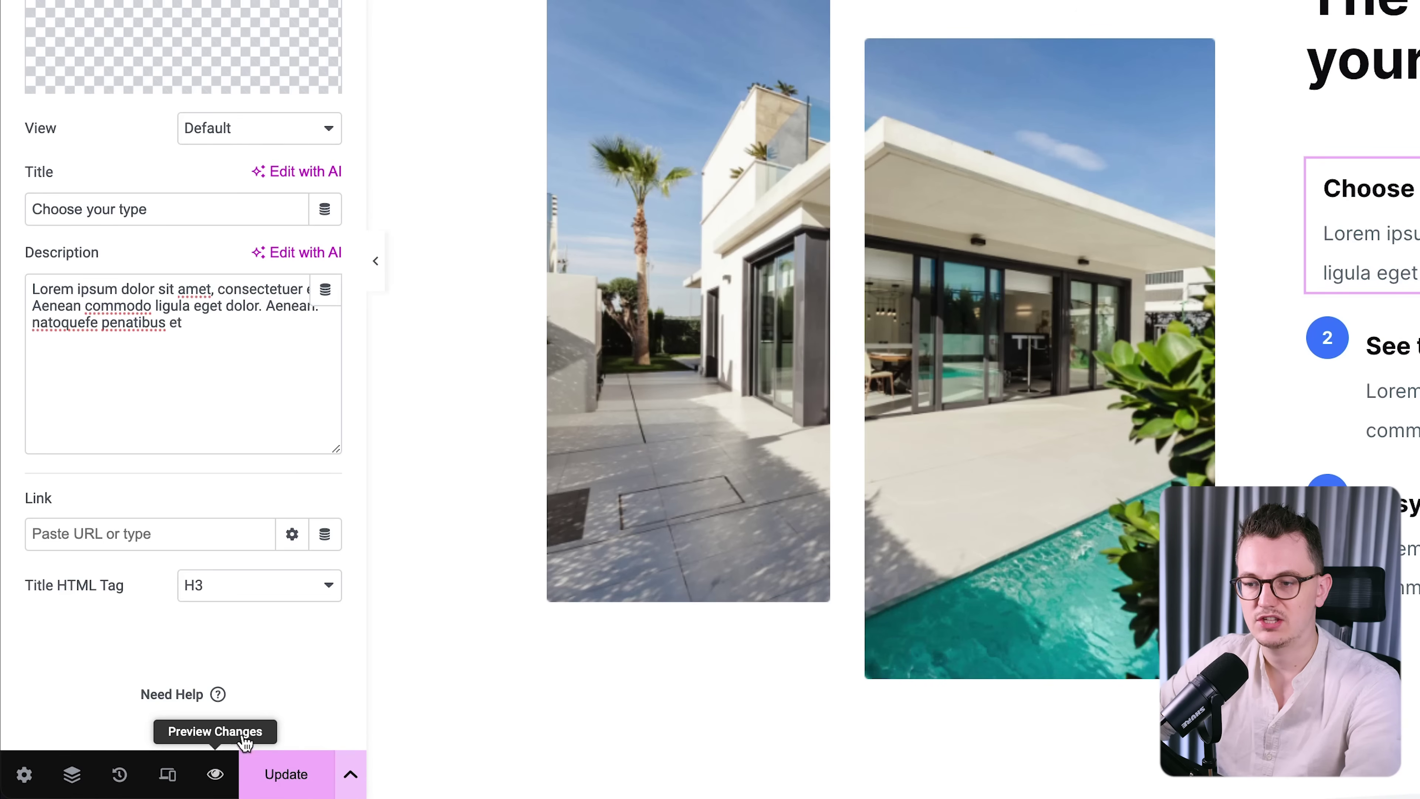
click(348, 774)
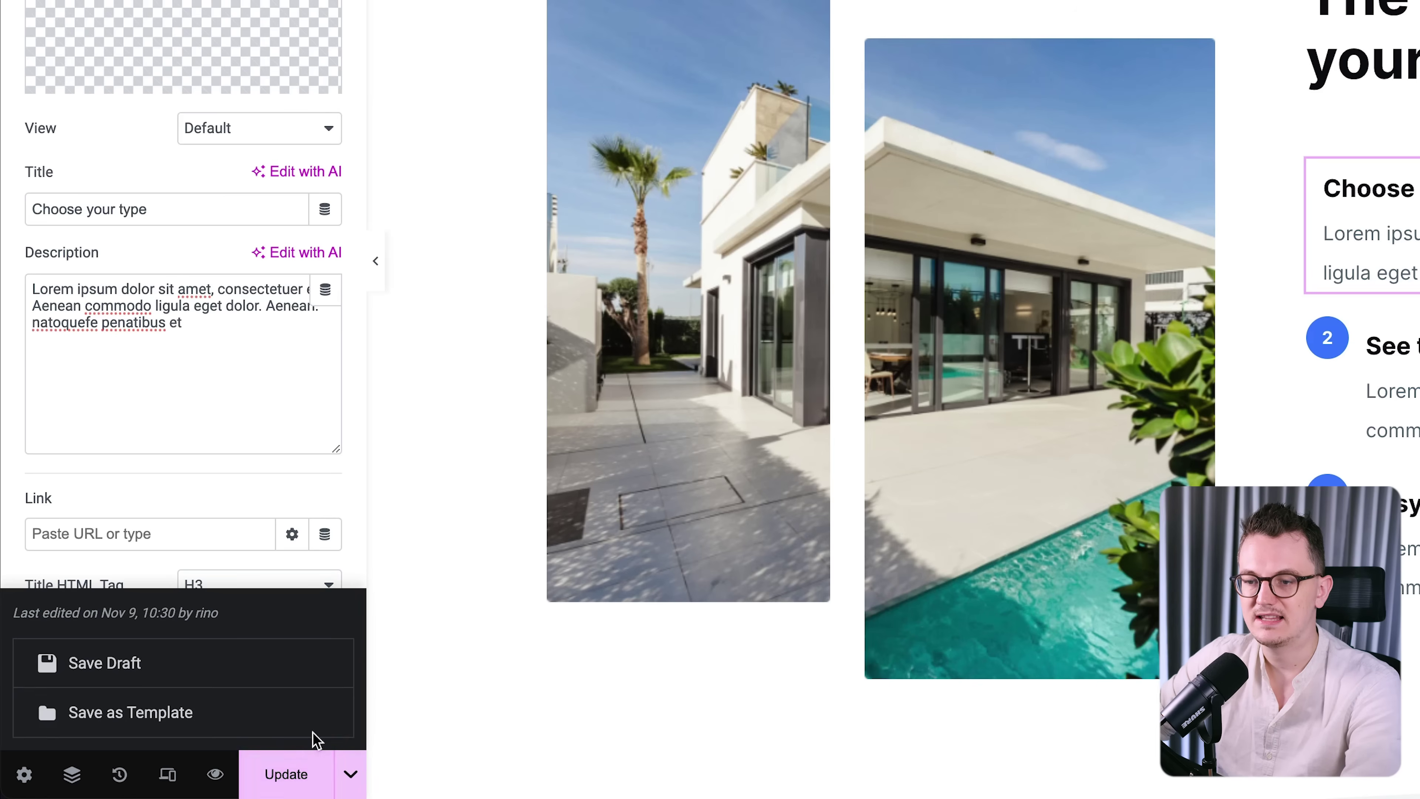
click(155, 671)
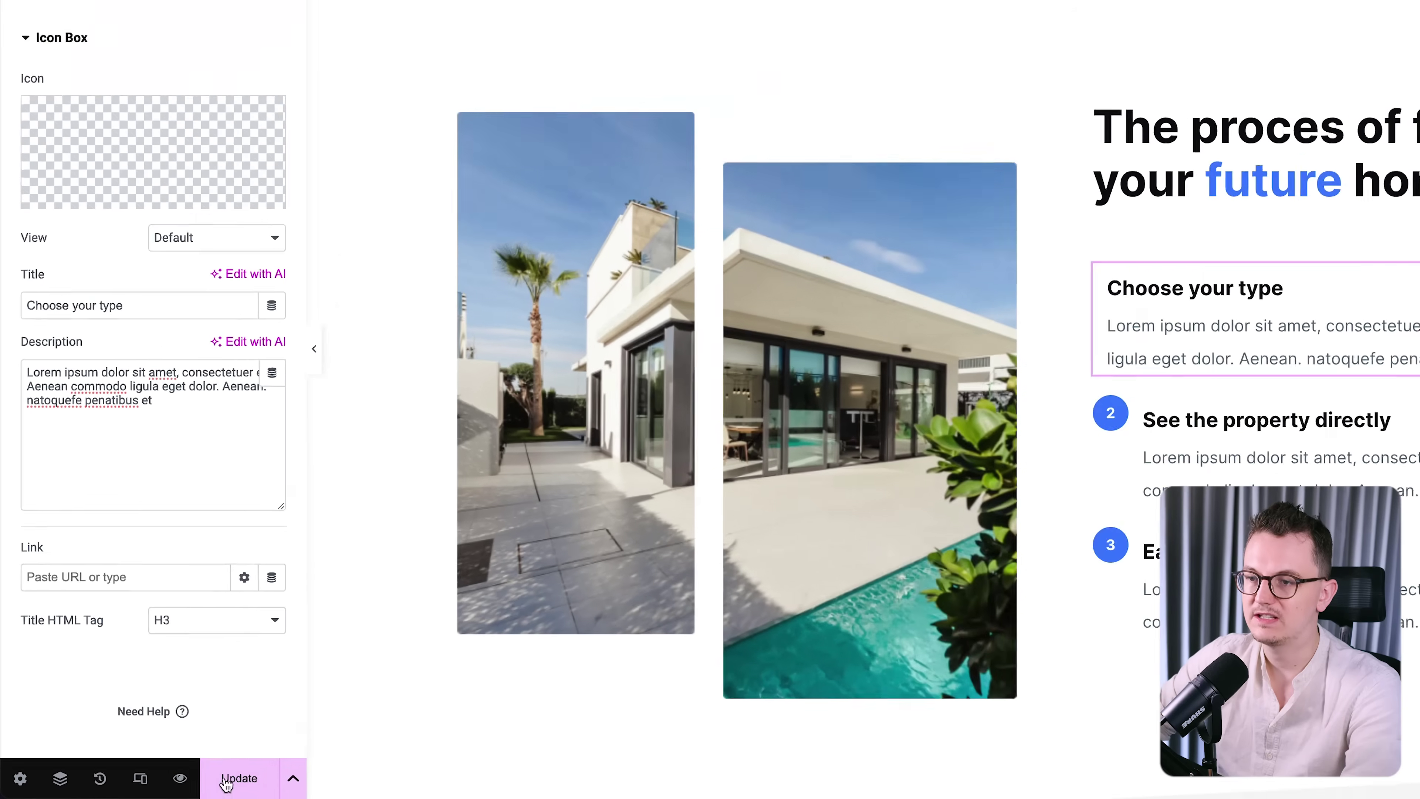
click(336, 36)
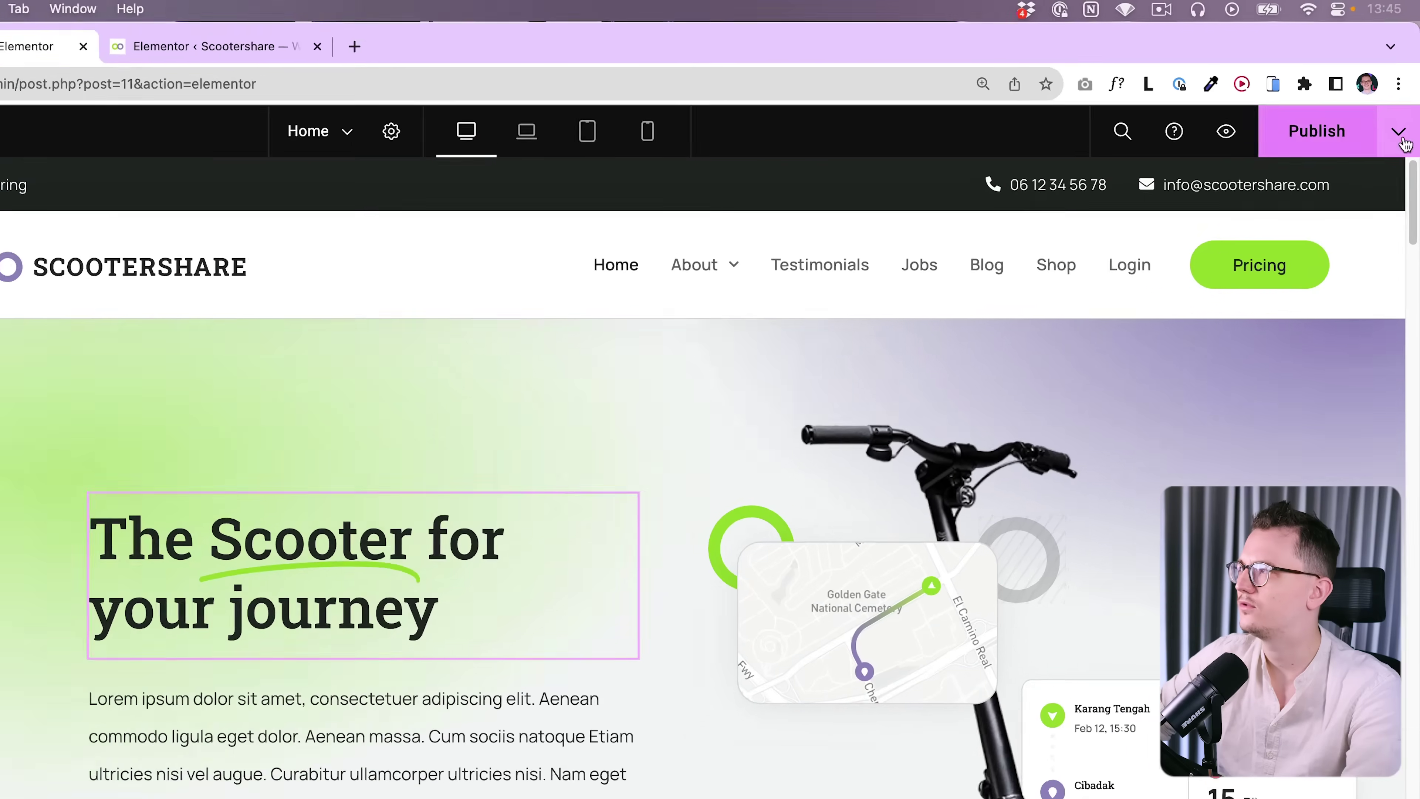
scroll(1200, 184, down, 1)
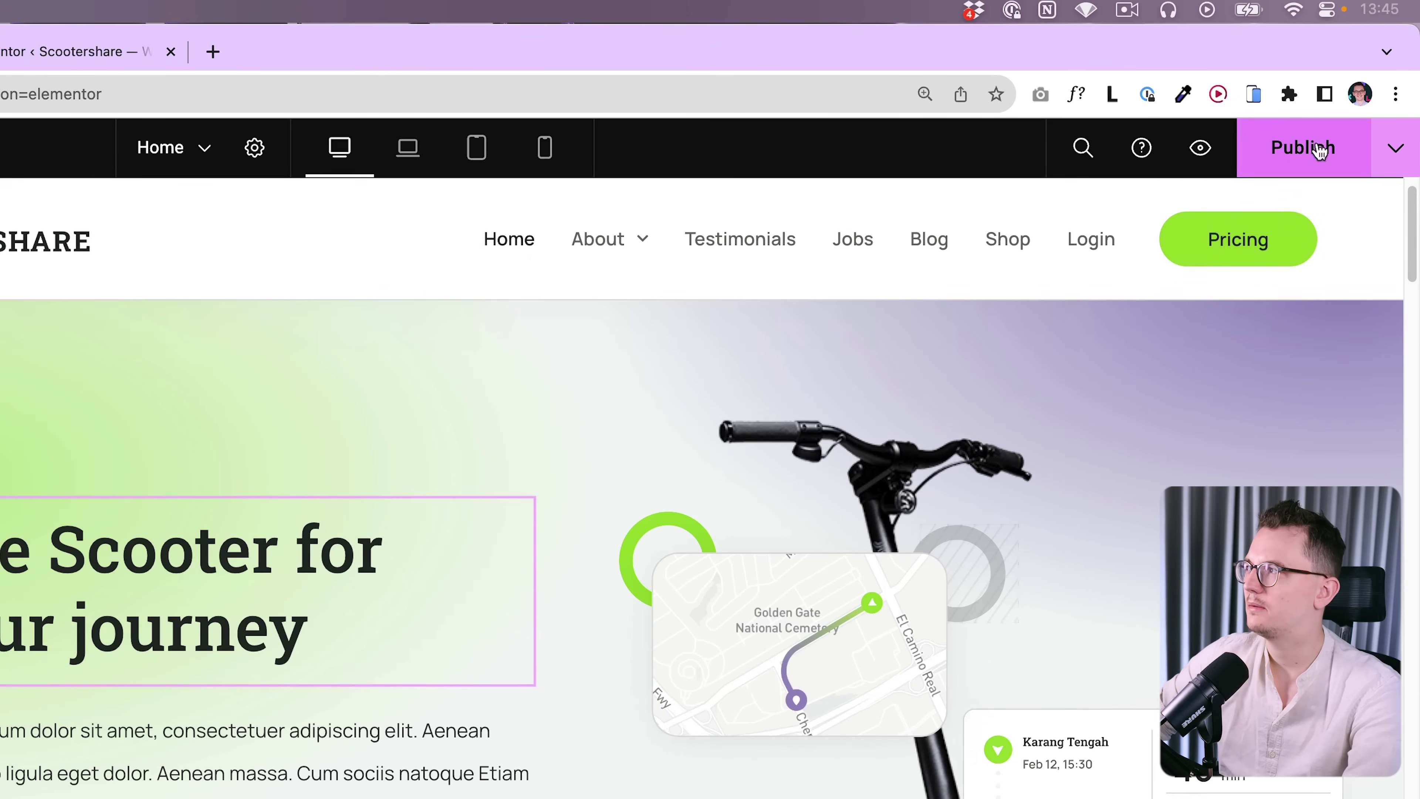
click(1403, 157)
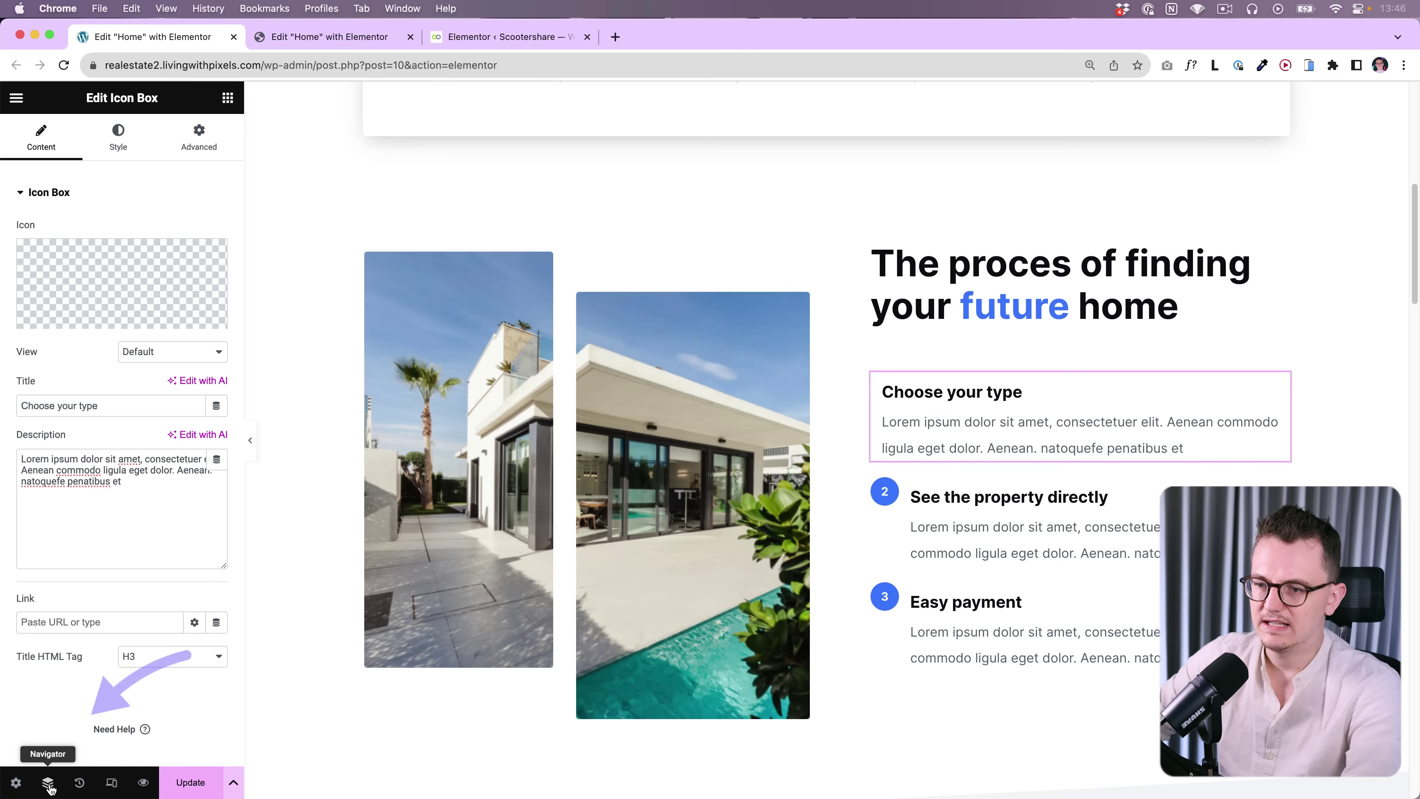
- Show the Navigator tree in My future house and the Structure view in Scootershare
click(48, 783)
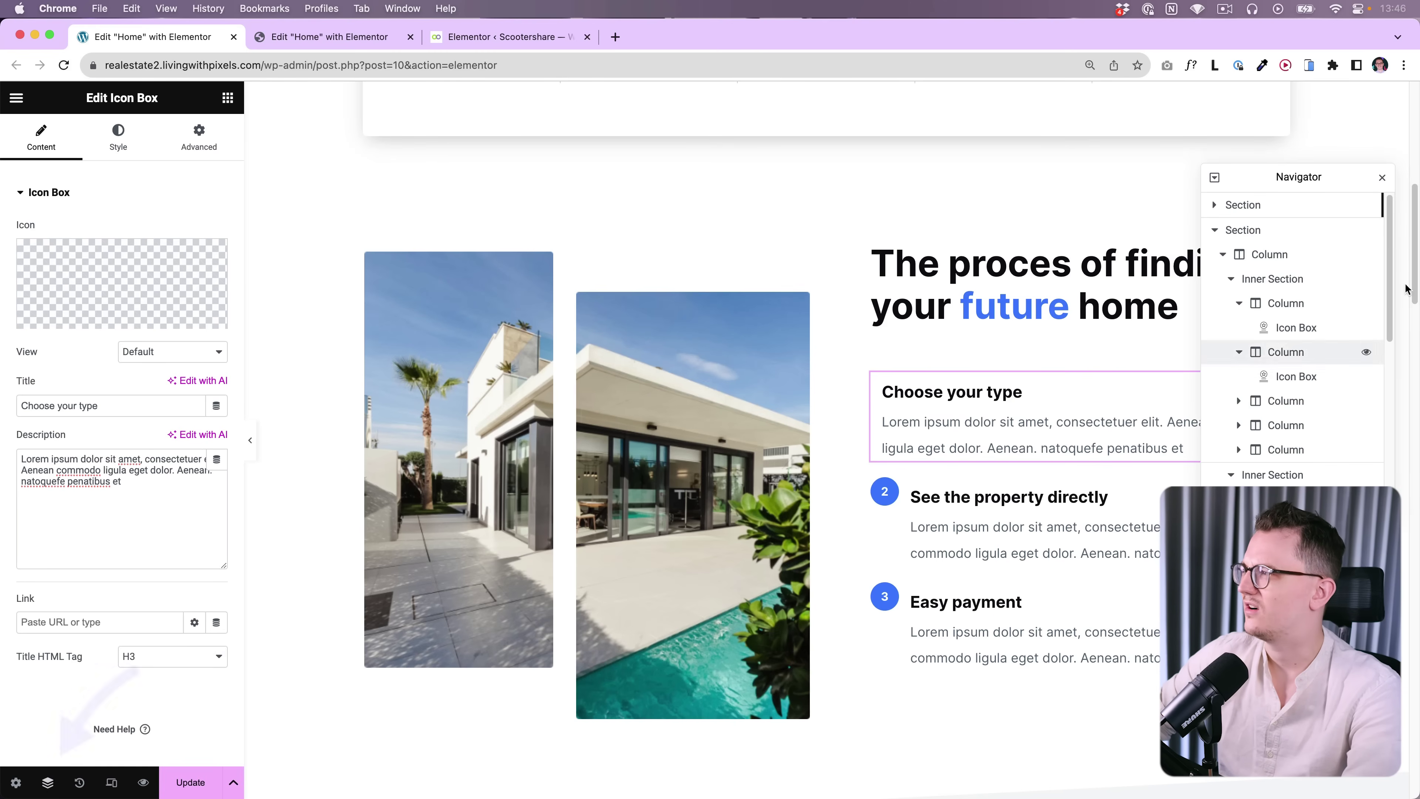
scroll(1331, 374, down, 3)
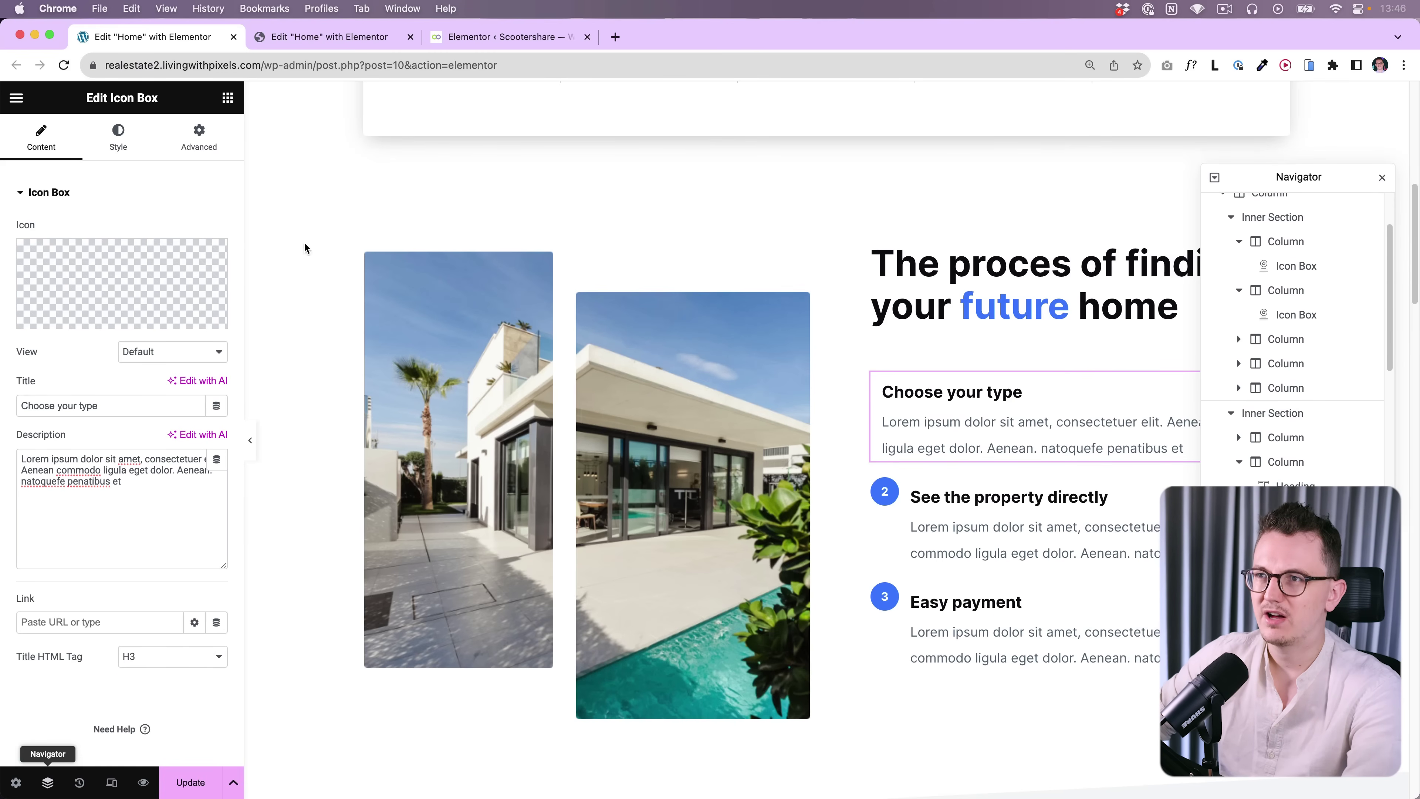
click(321, 37)
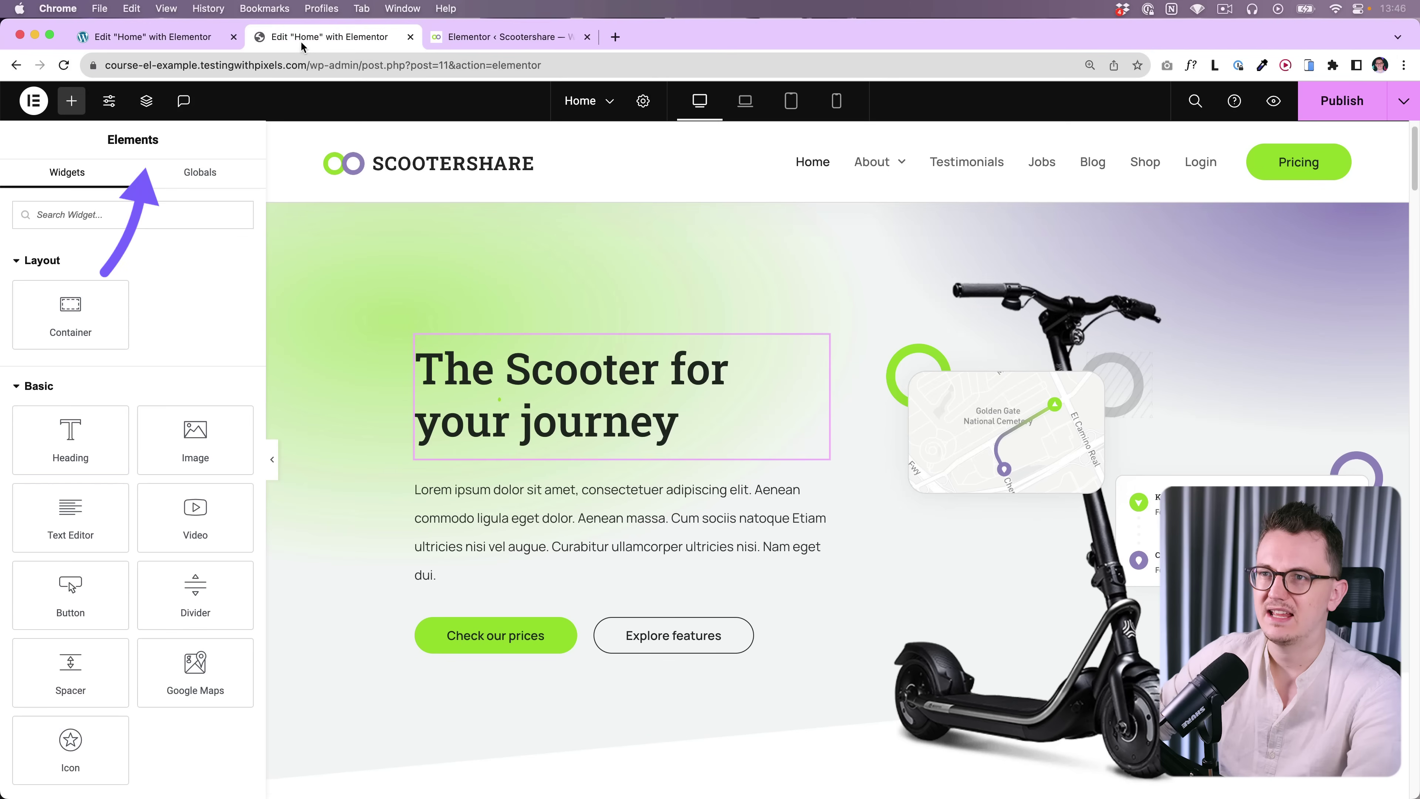
click(146, 101)
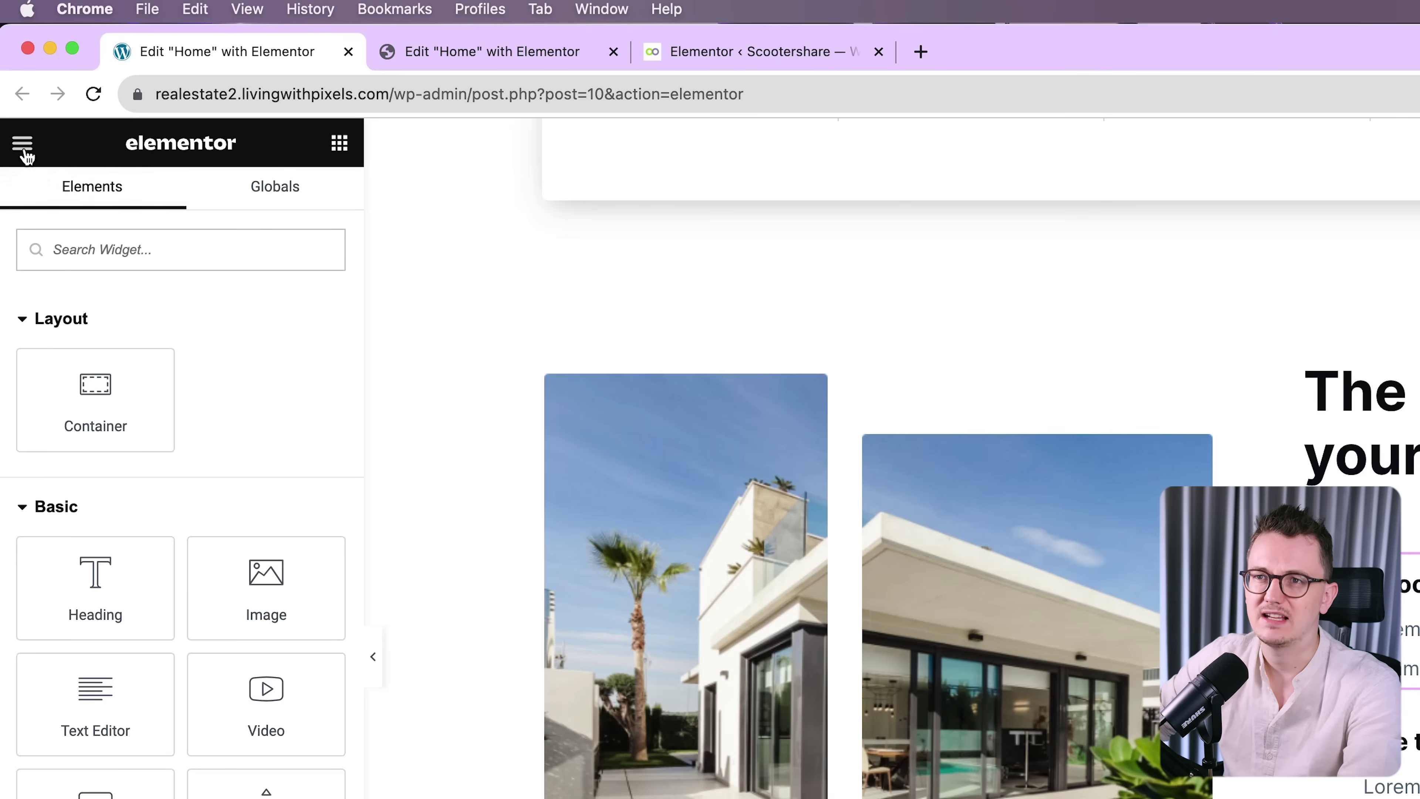
- Compare the main menus of the My future house and Scootershare editors
click(22, 145)
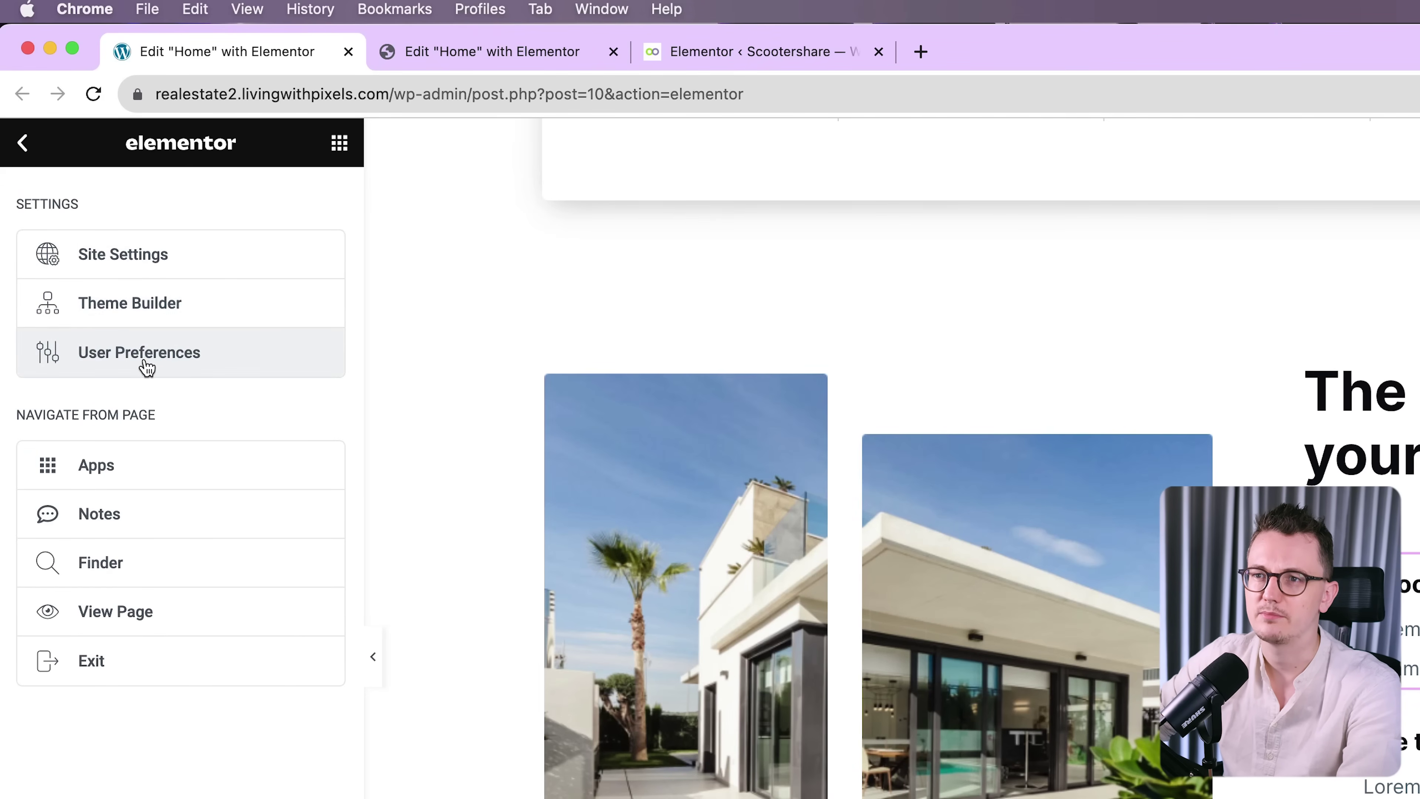
click(442, 50)
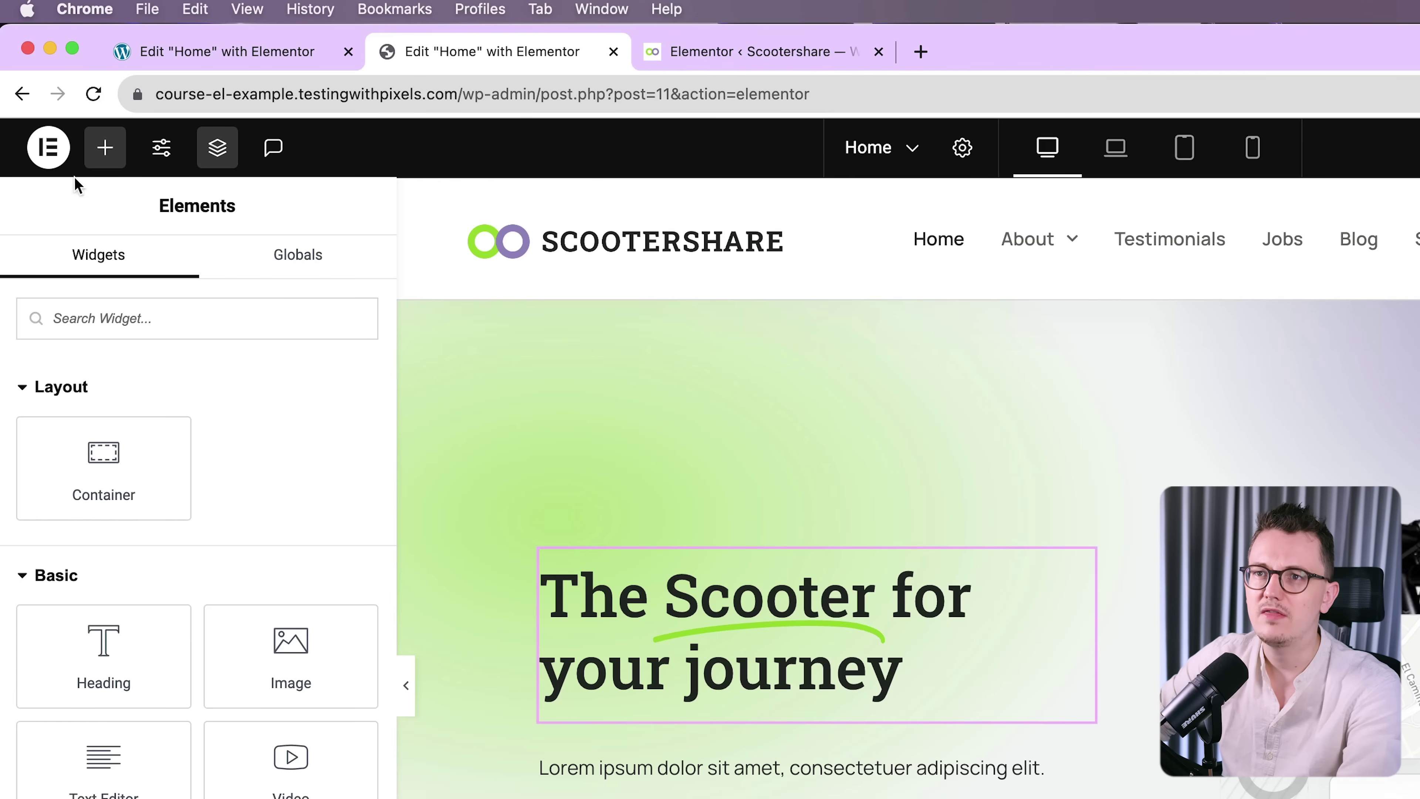
click(48, 150)
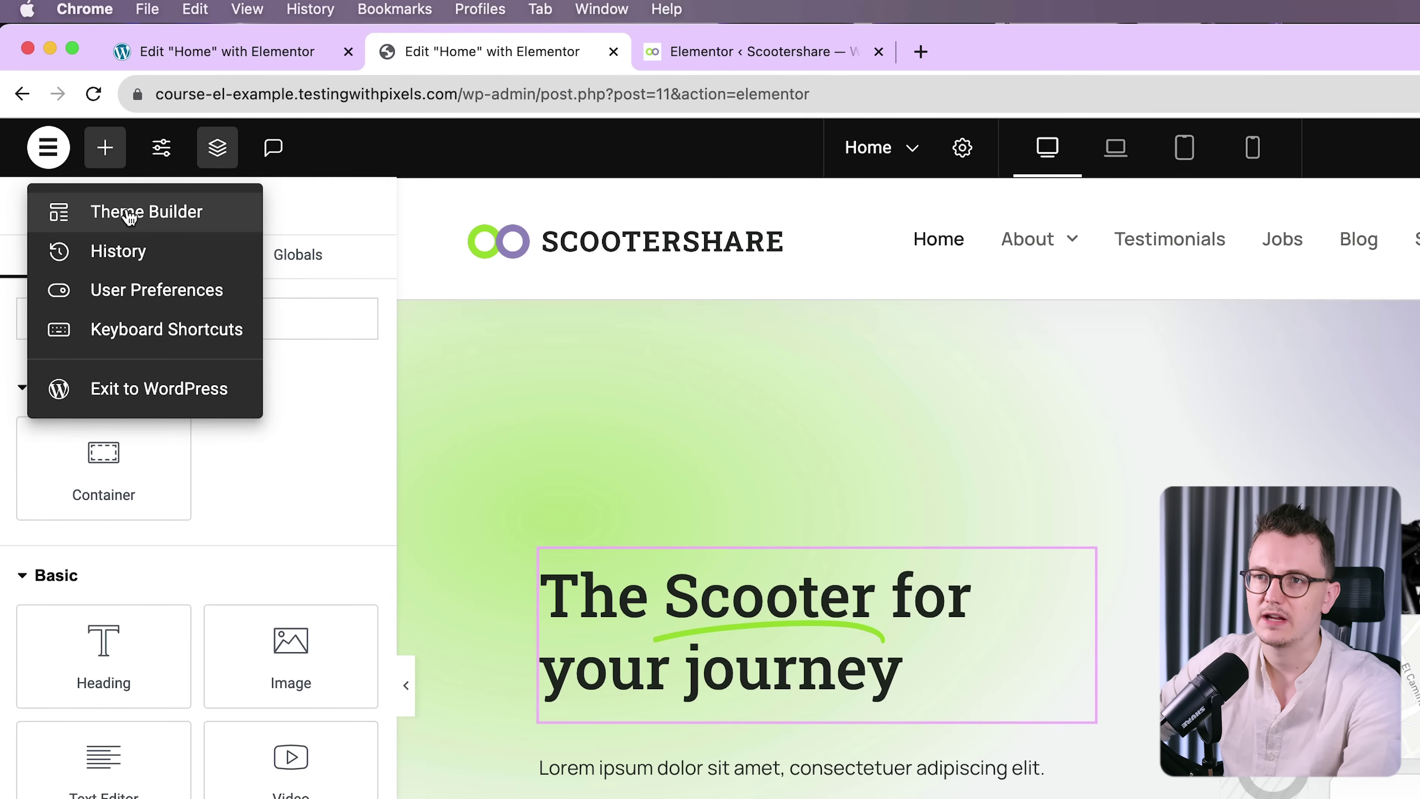
click(58, 166)
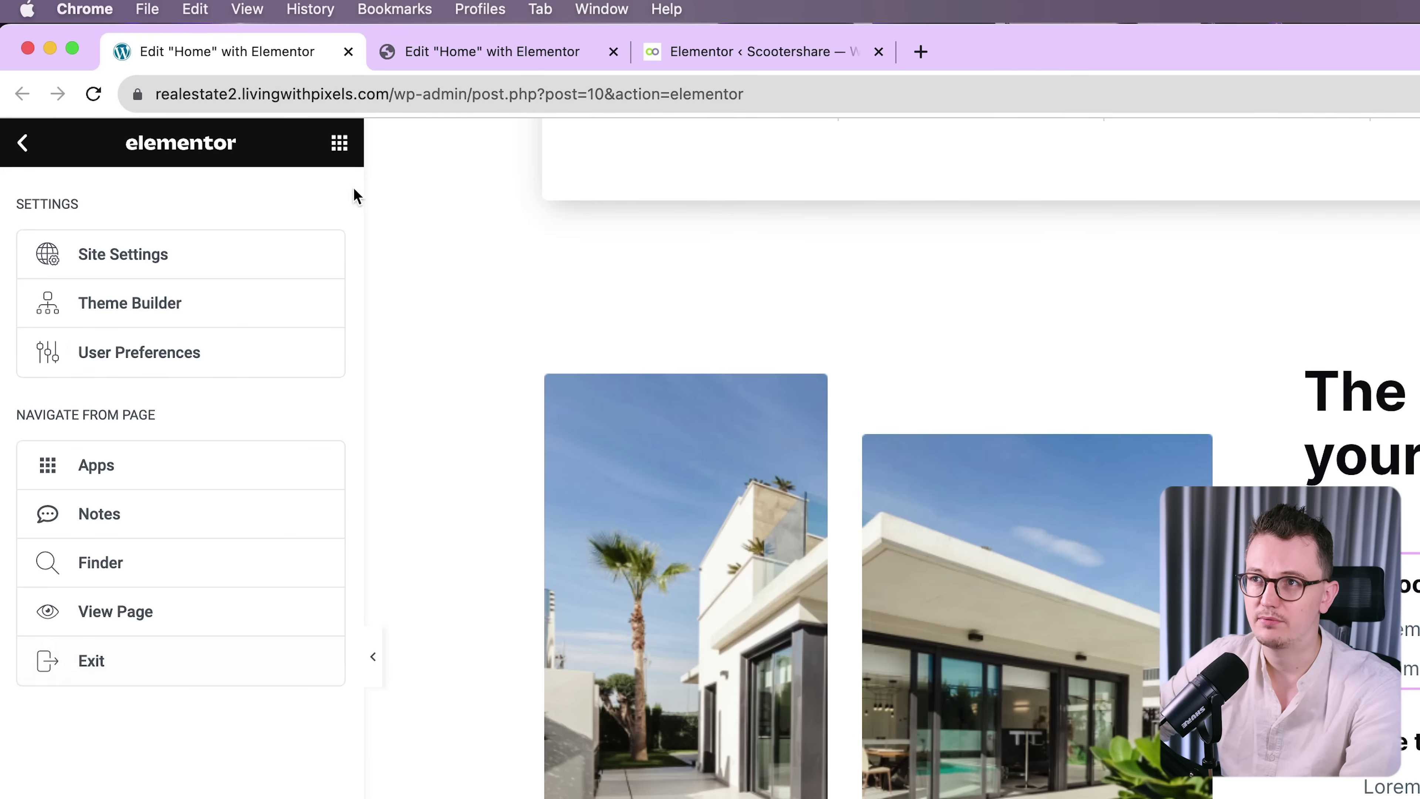
click(431, 54)
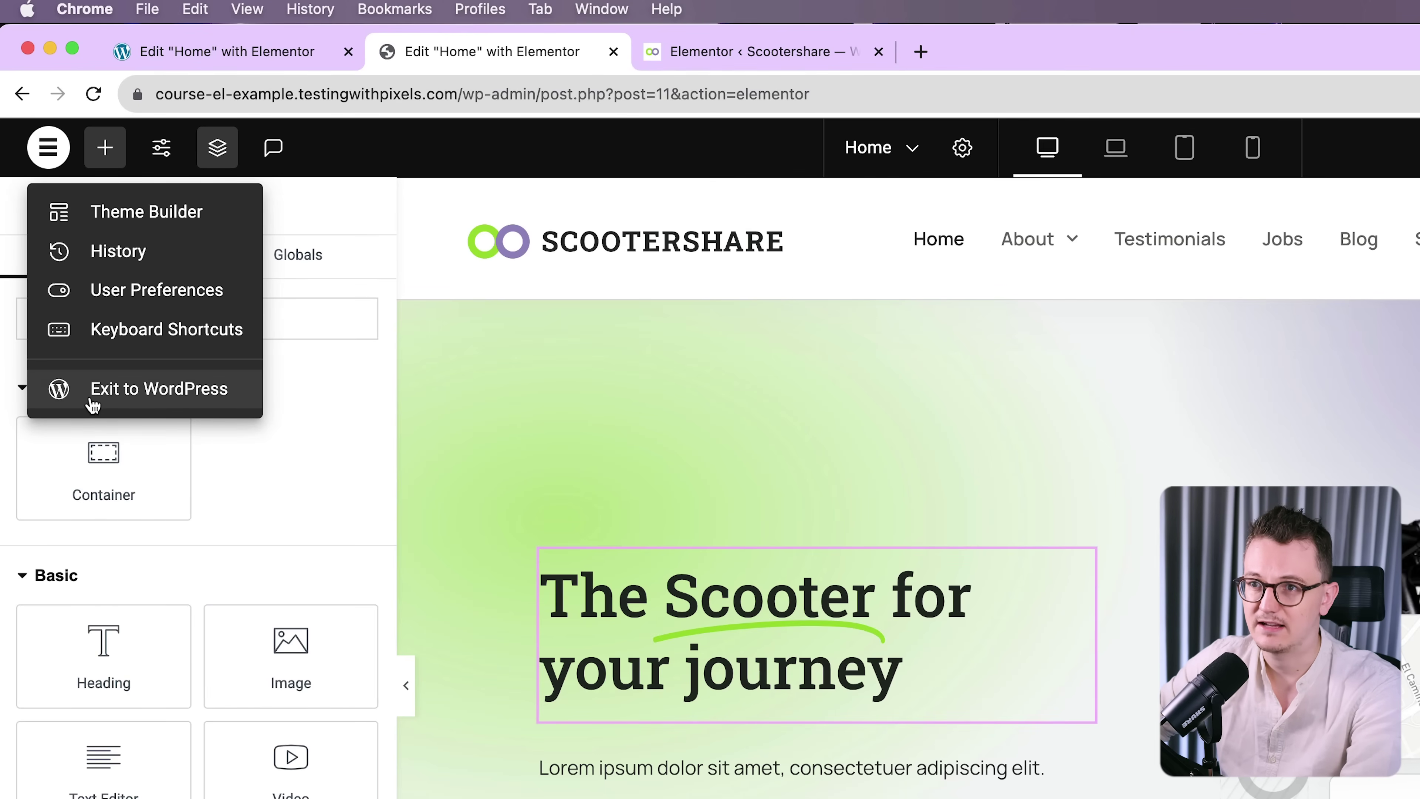
key(super+alt+Left)
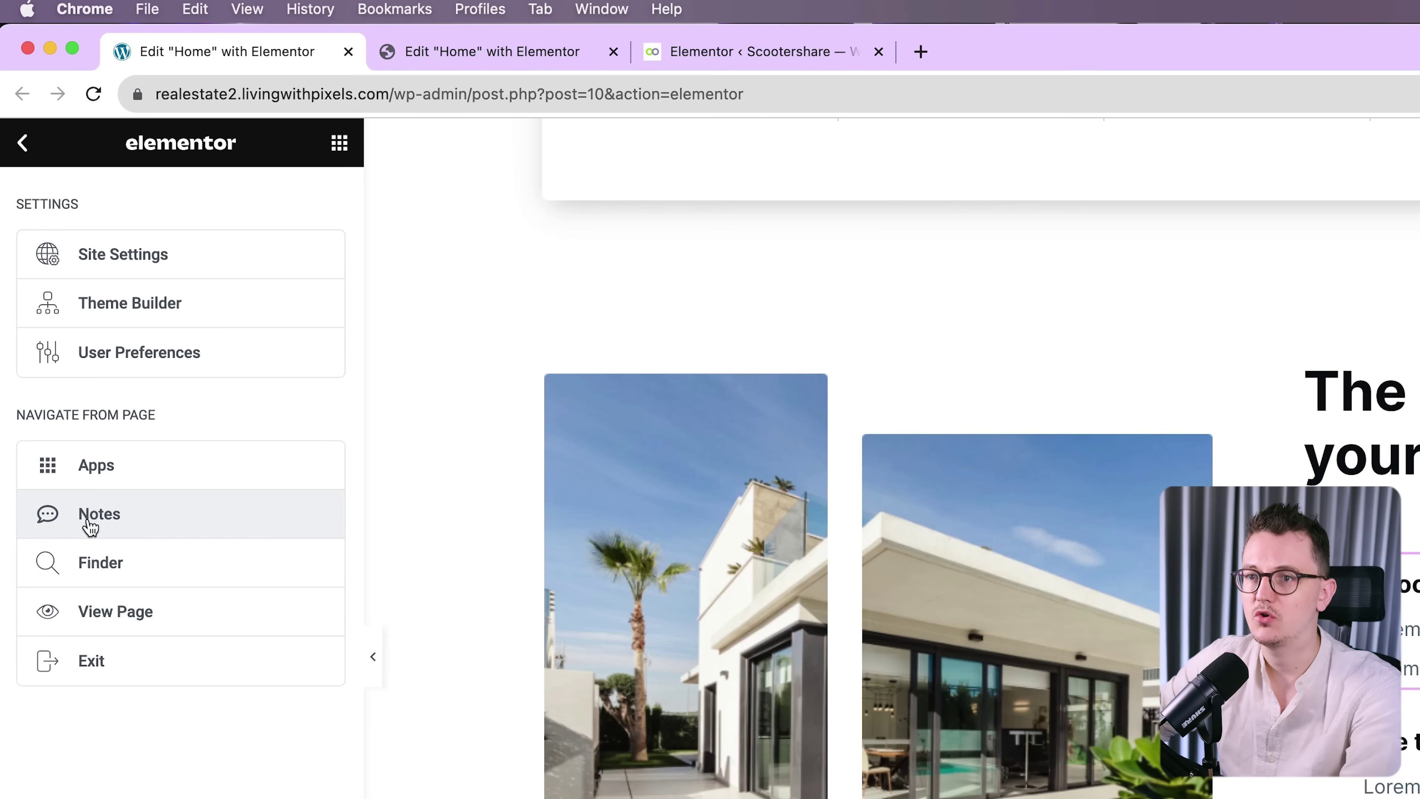
click(428, 51)
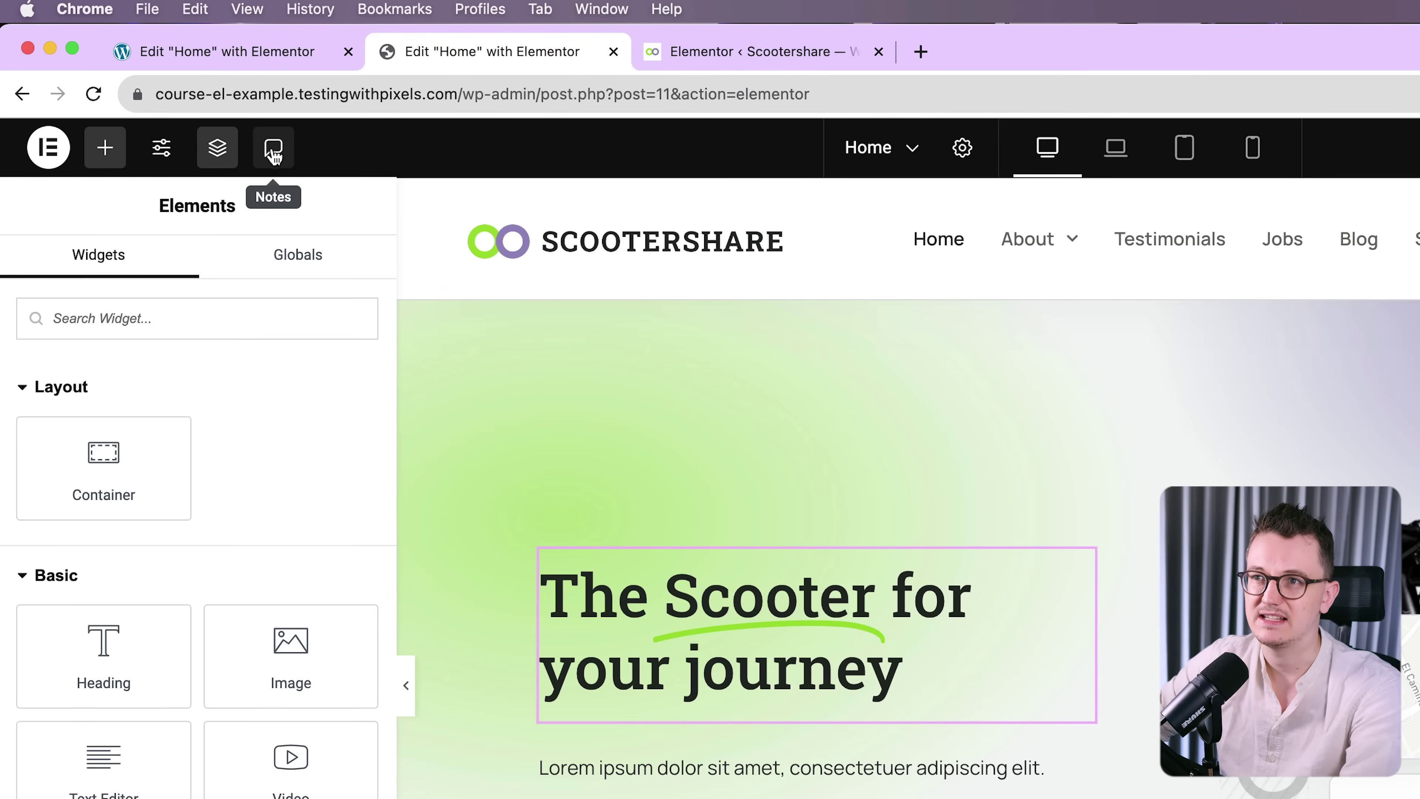
- Open Scootershare's Notes panel and view note 3 about padding and note 2
click(274, 148)
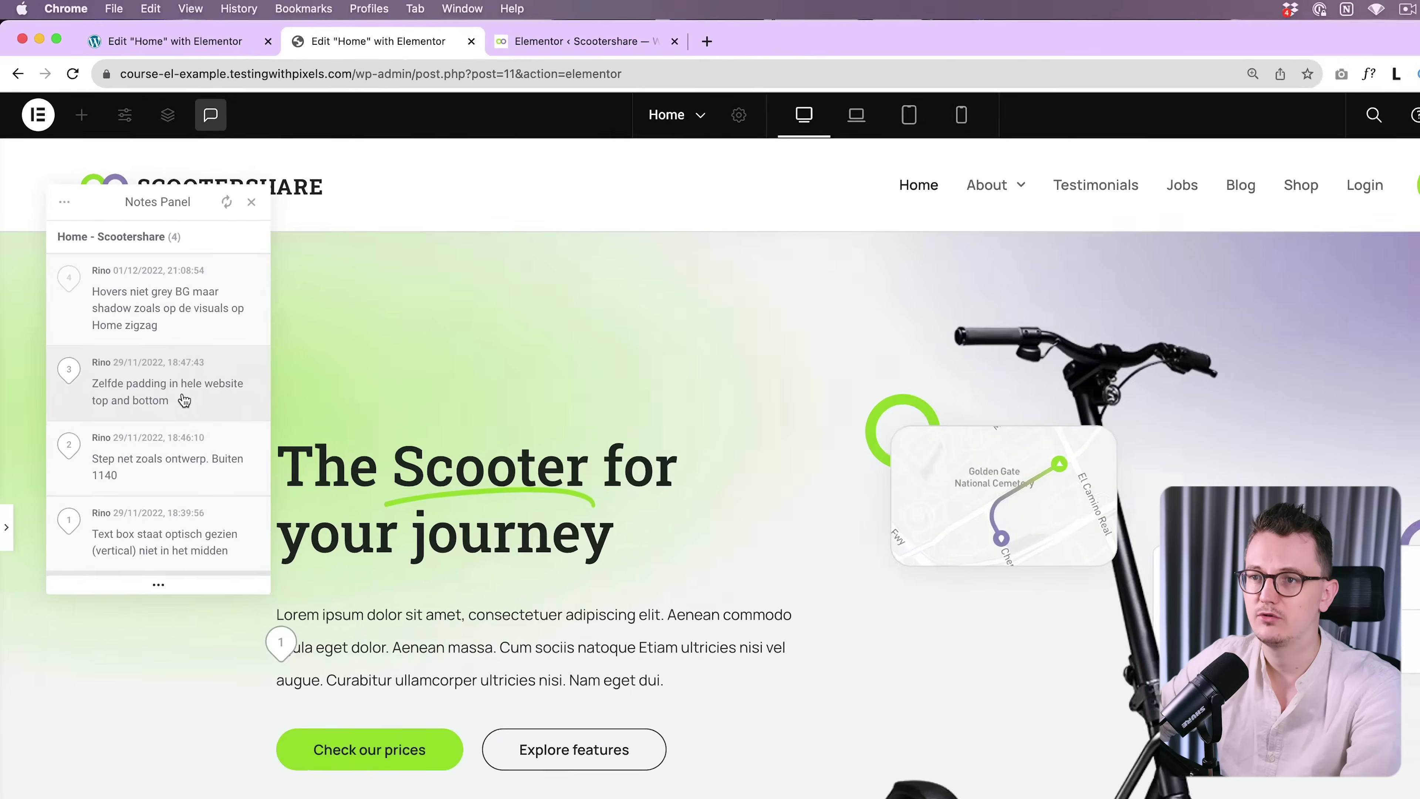
click(183, 401)
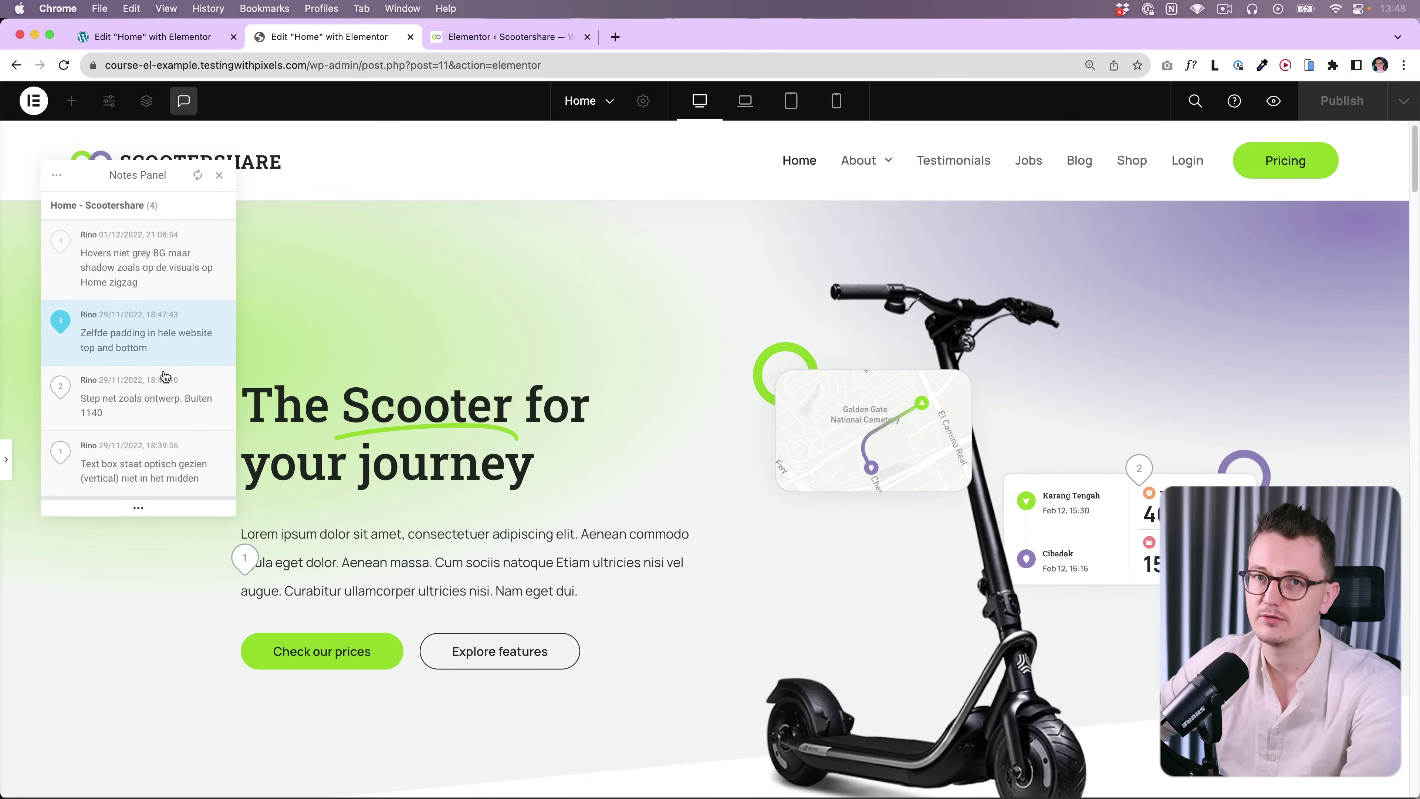
click(155, 404)
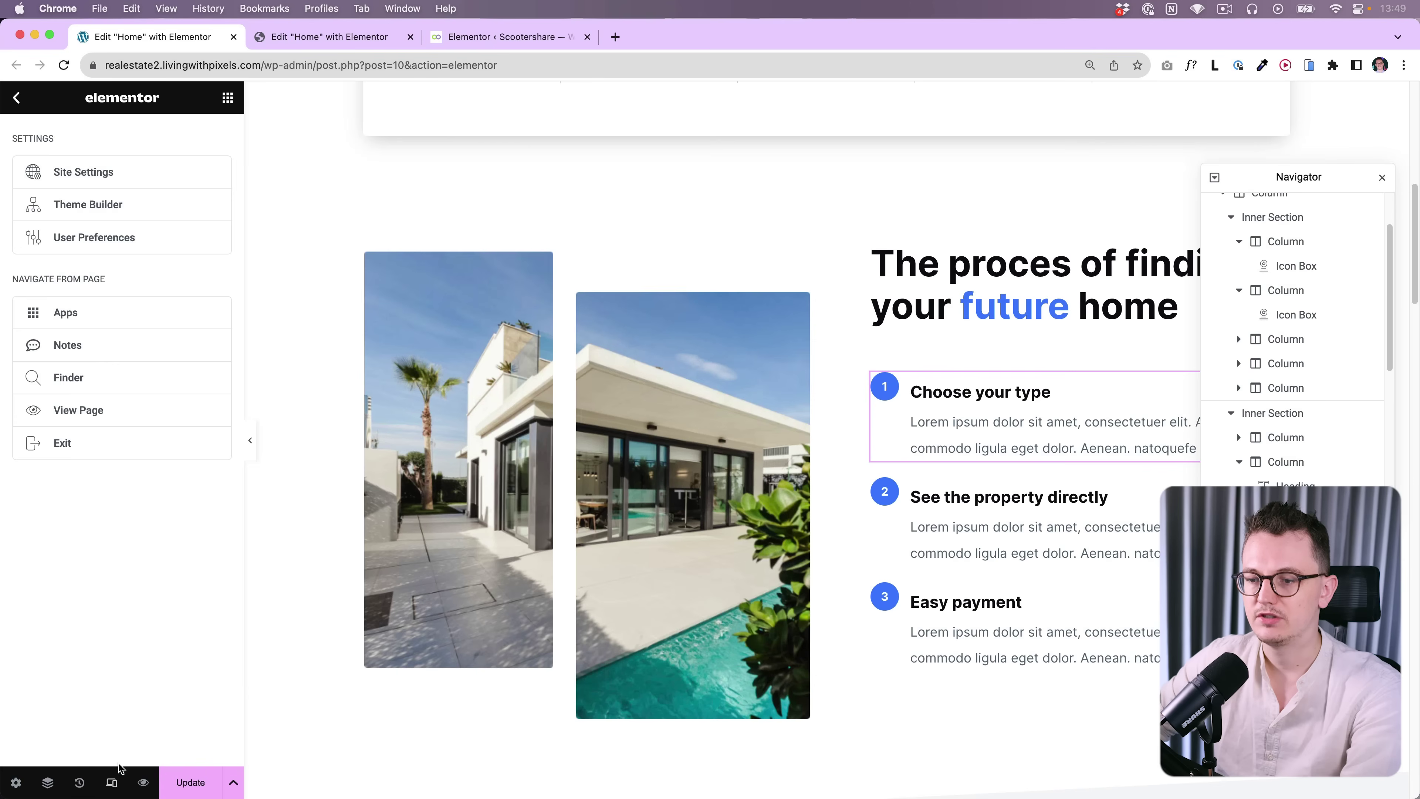
- Toggle the older editor's responsive preview, then open the Scootershare Home page settings
click(111, 783)
click(112, 783)
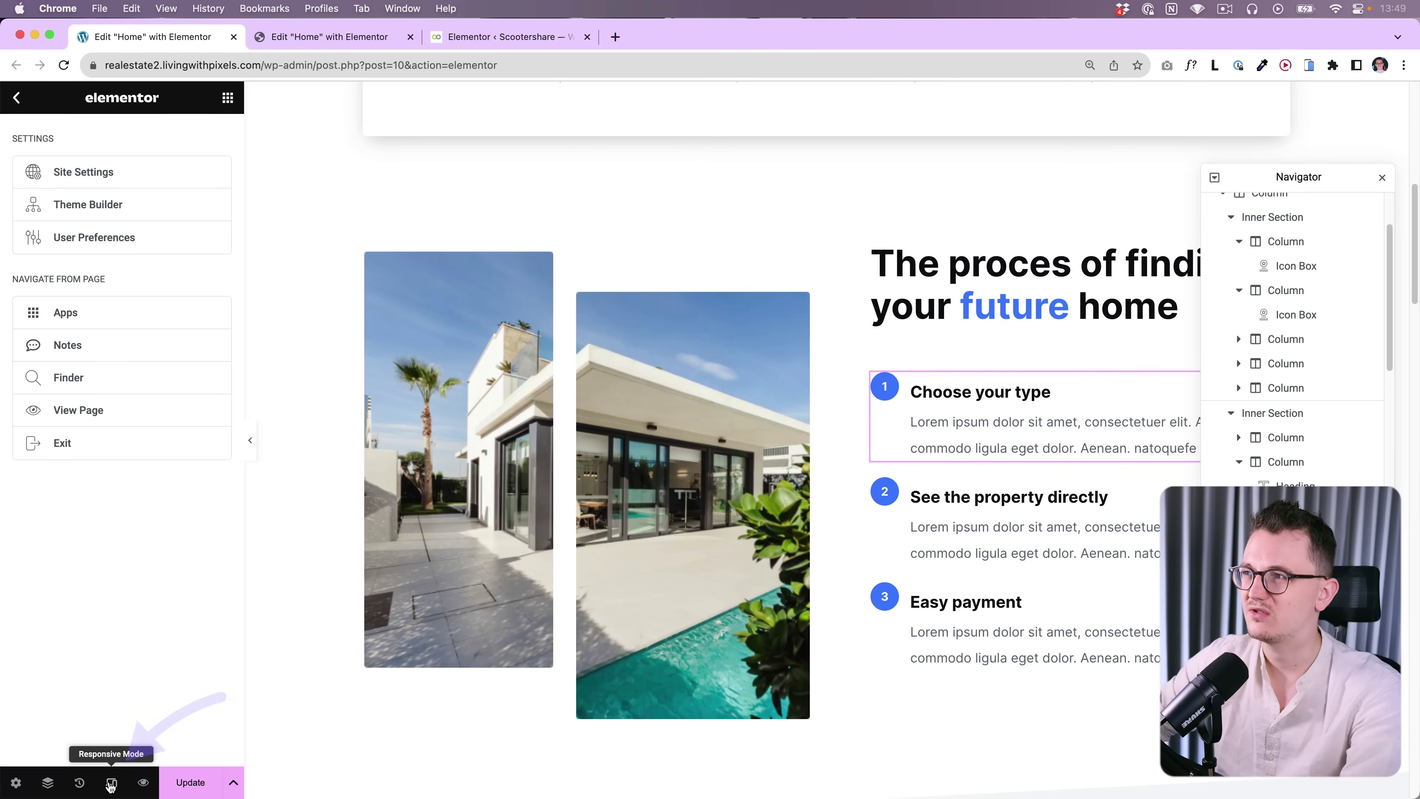
click(112, 782)
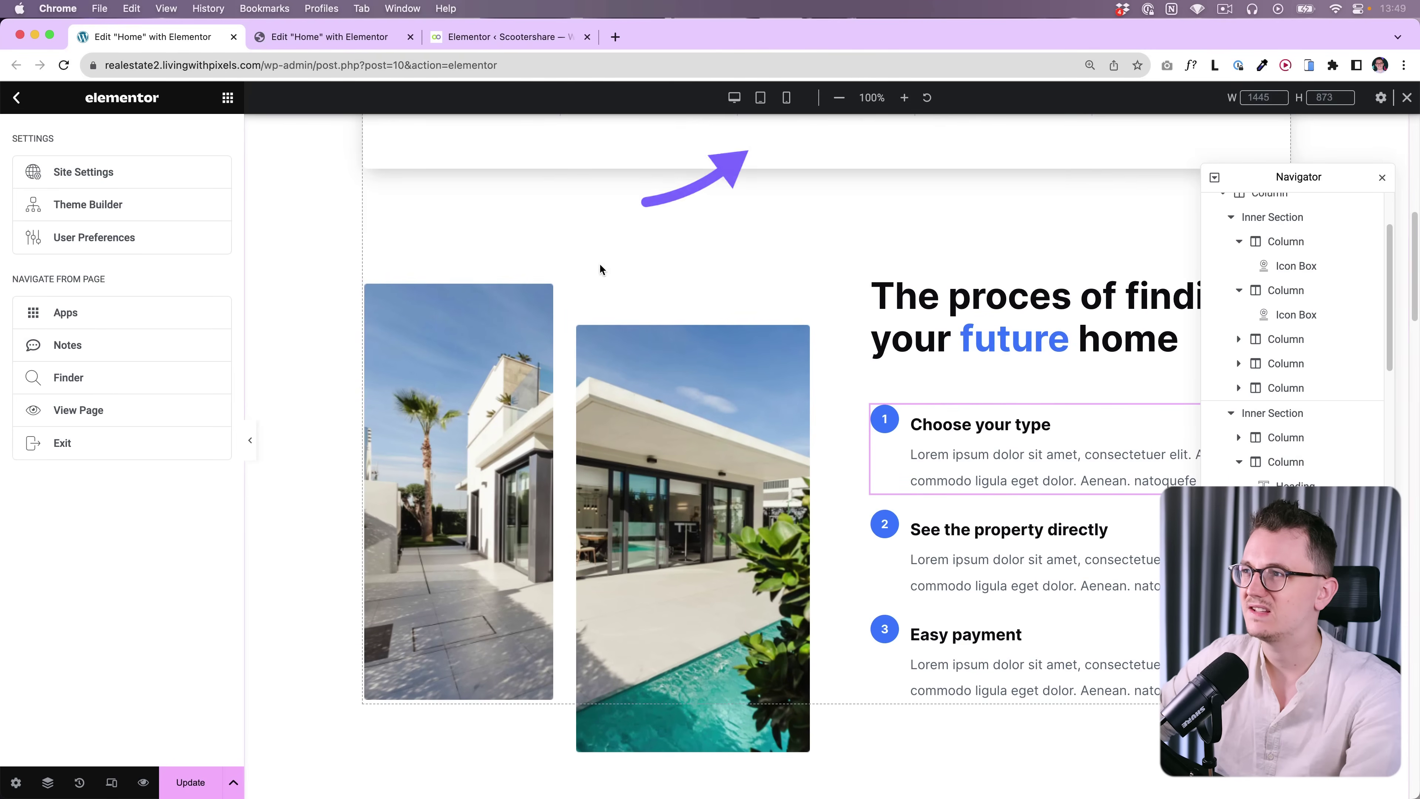
click(353, 39)
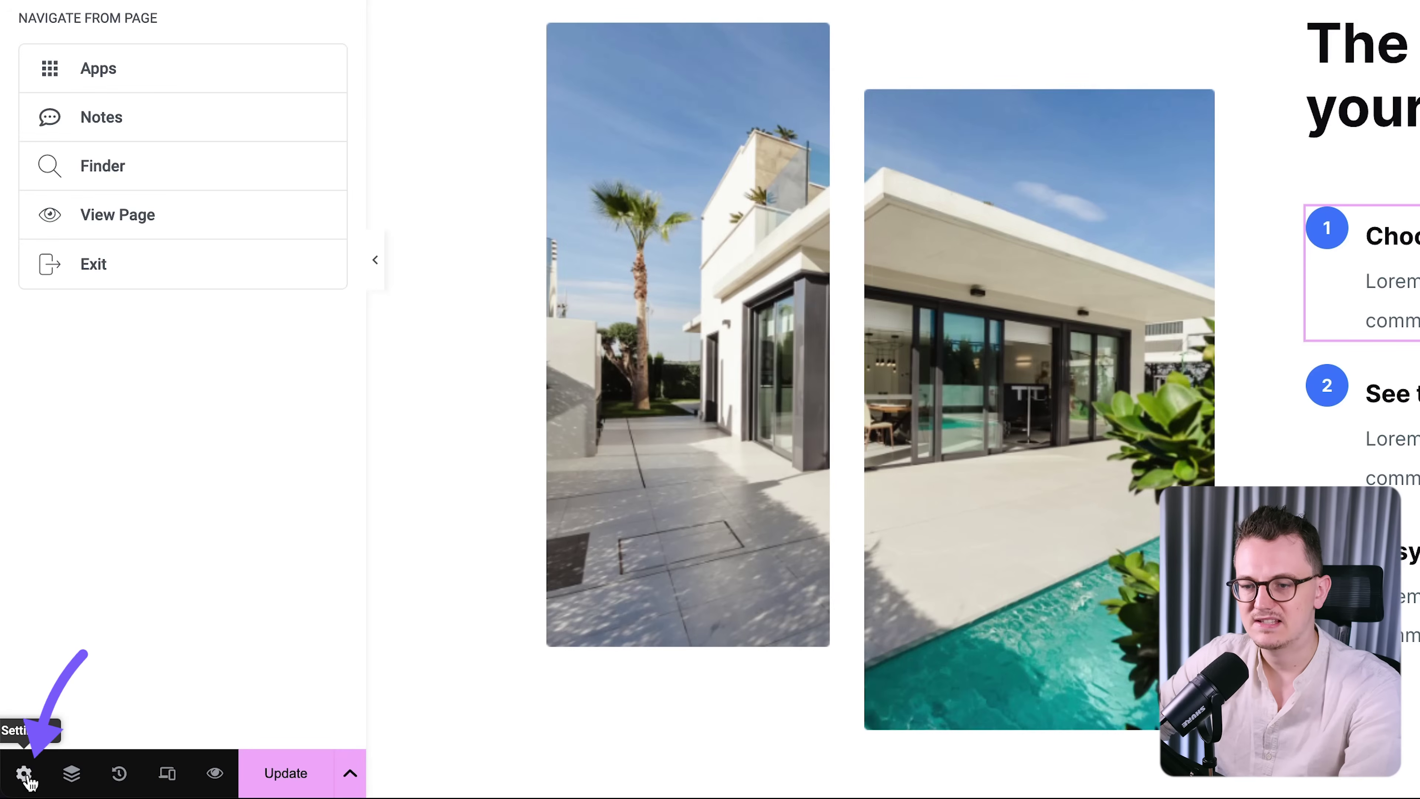
click(24, 773)
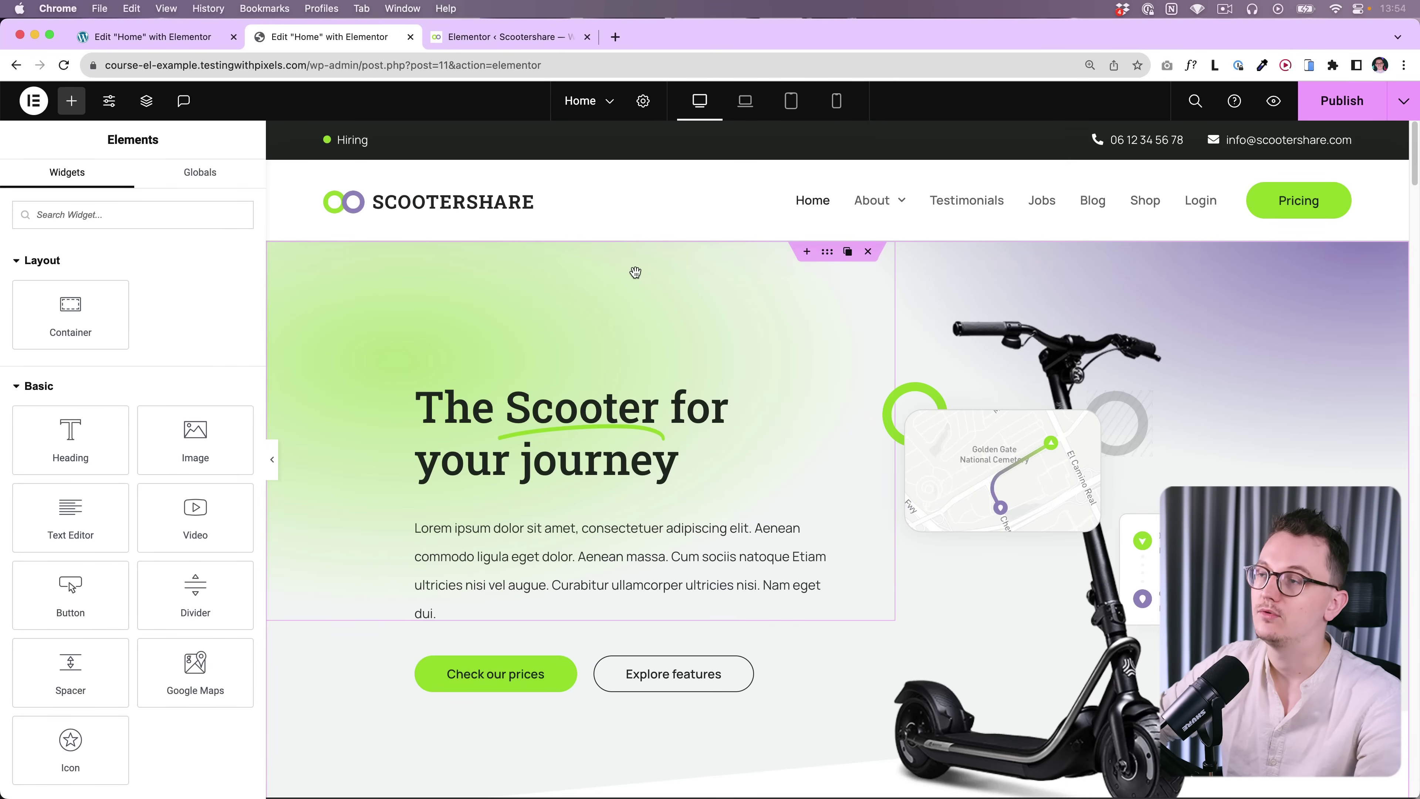
- Save the Home page changes and switch to editing the Header v2 template
click(608, 105)
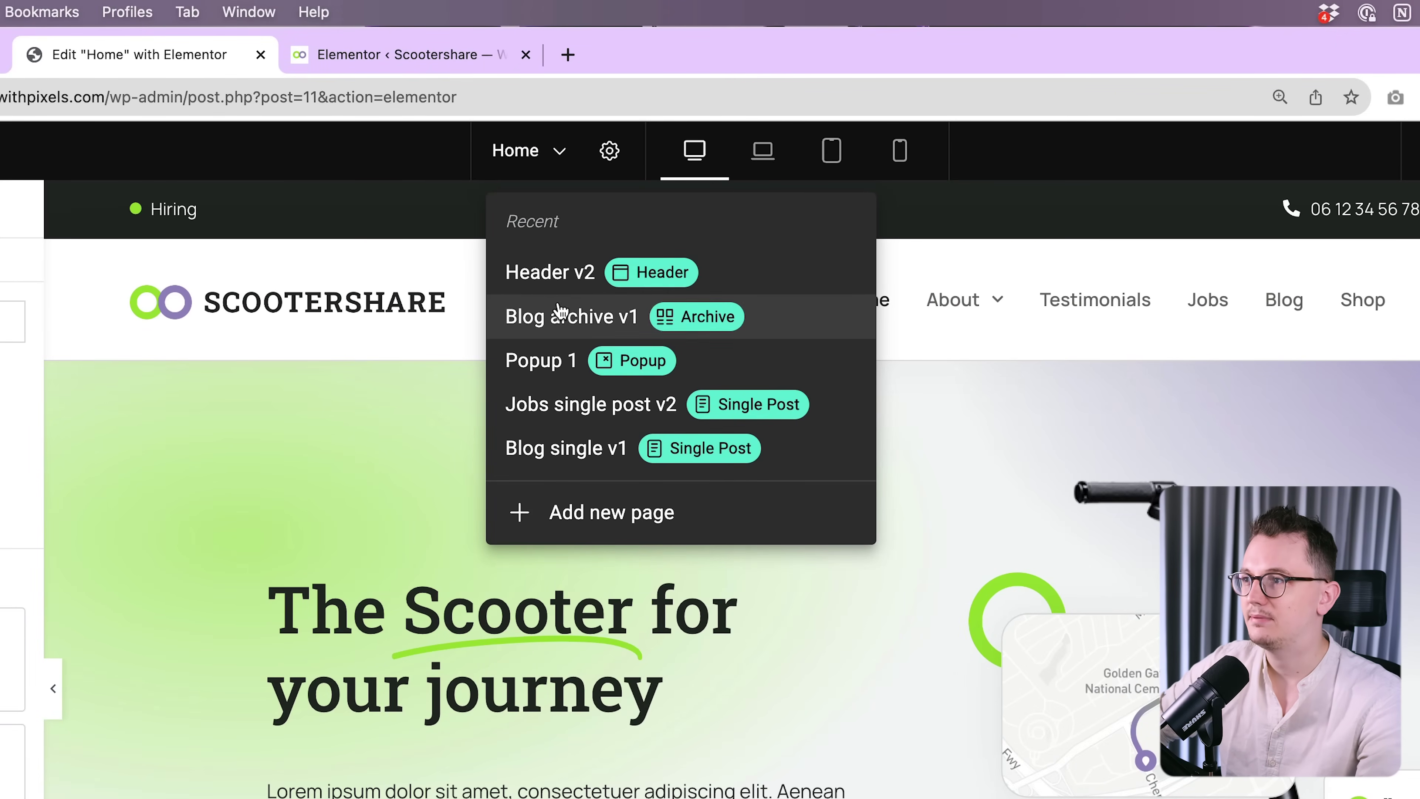
click(562, 275)
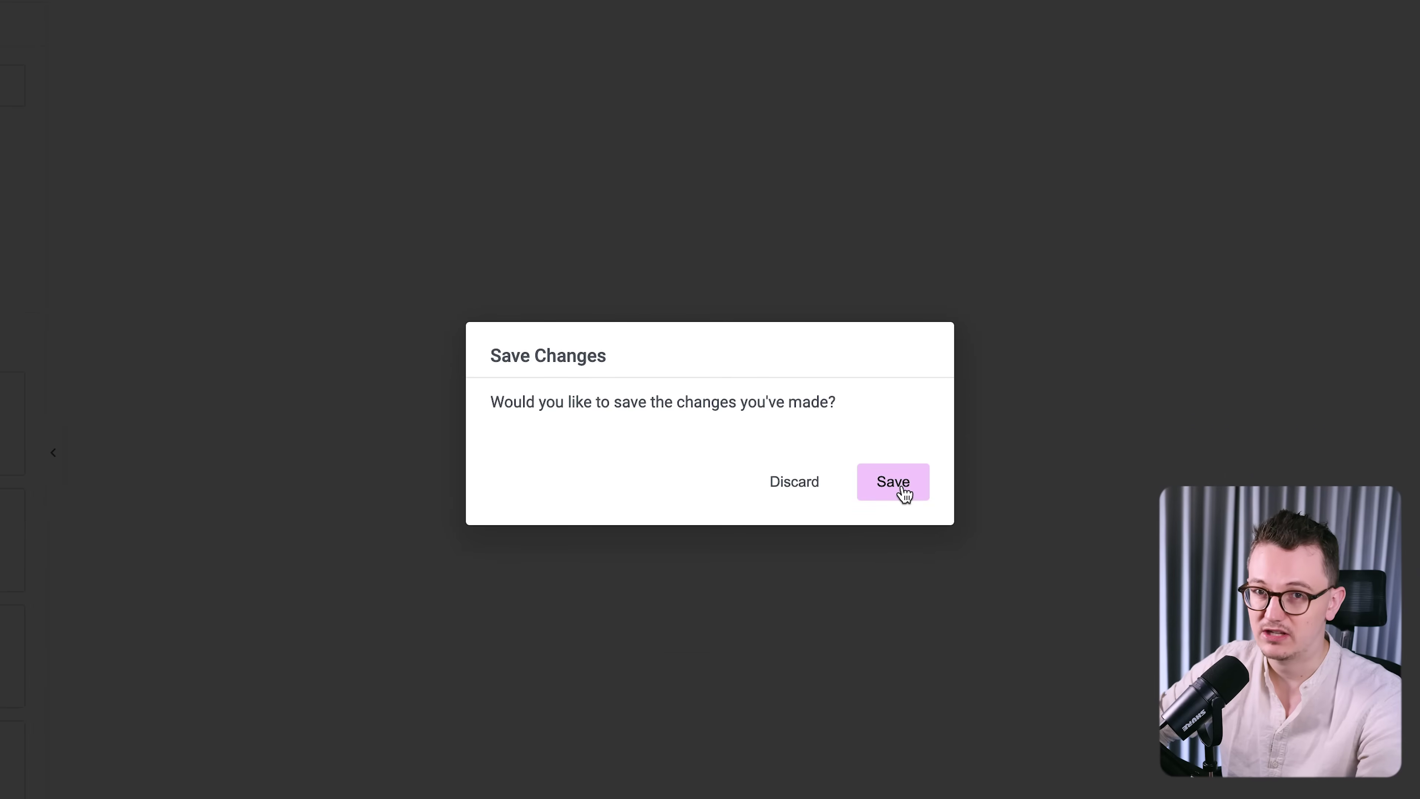
click(893, 482)
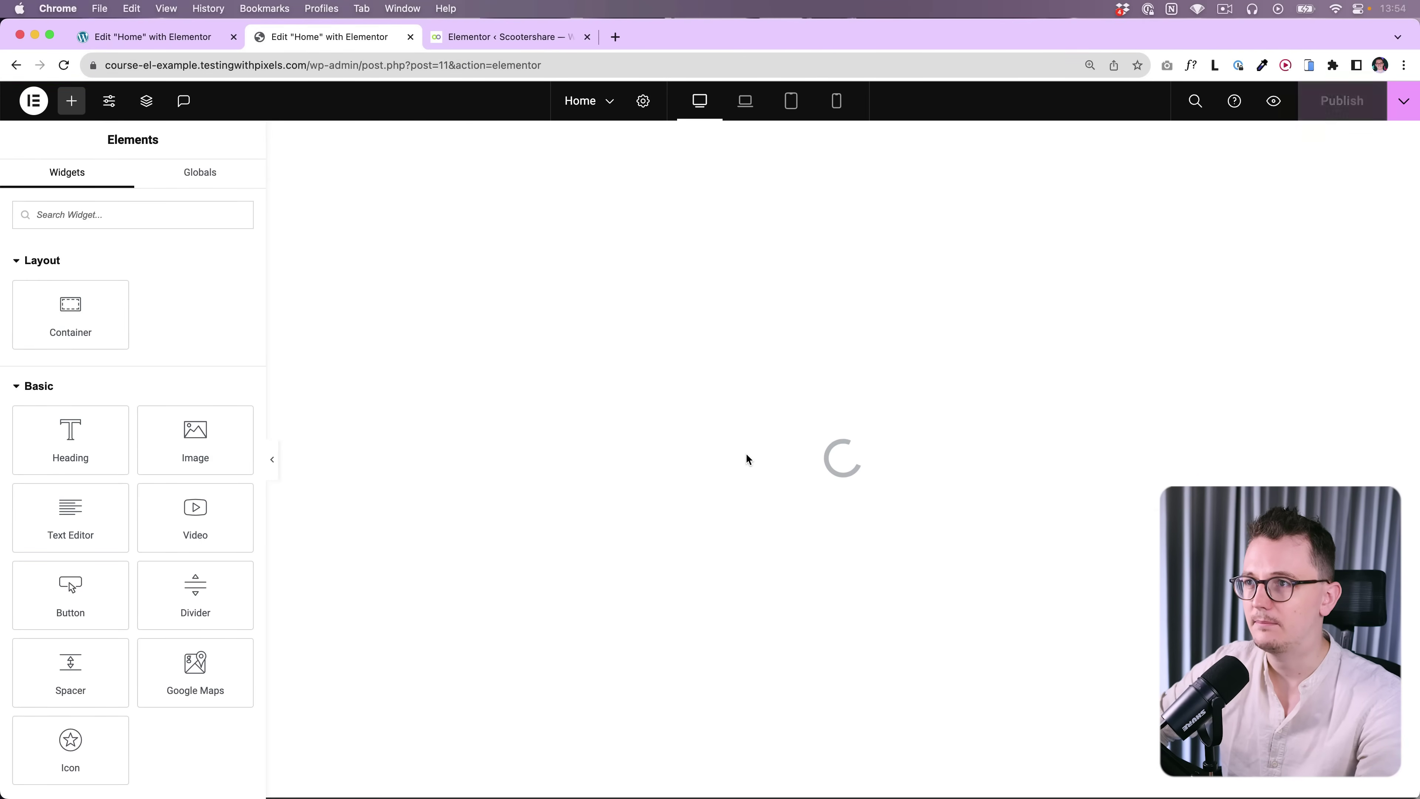
- Review the recent pages list again, then bring up the Finder search
click(600, 102)
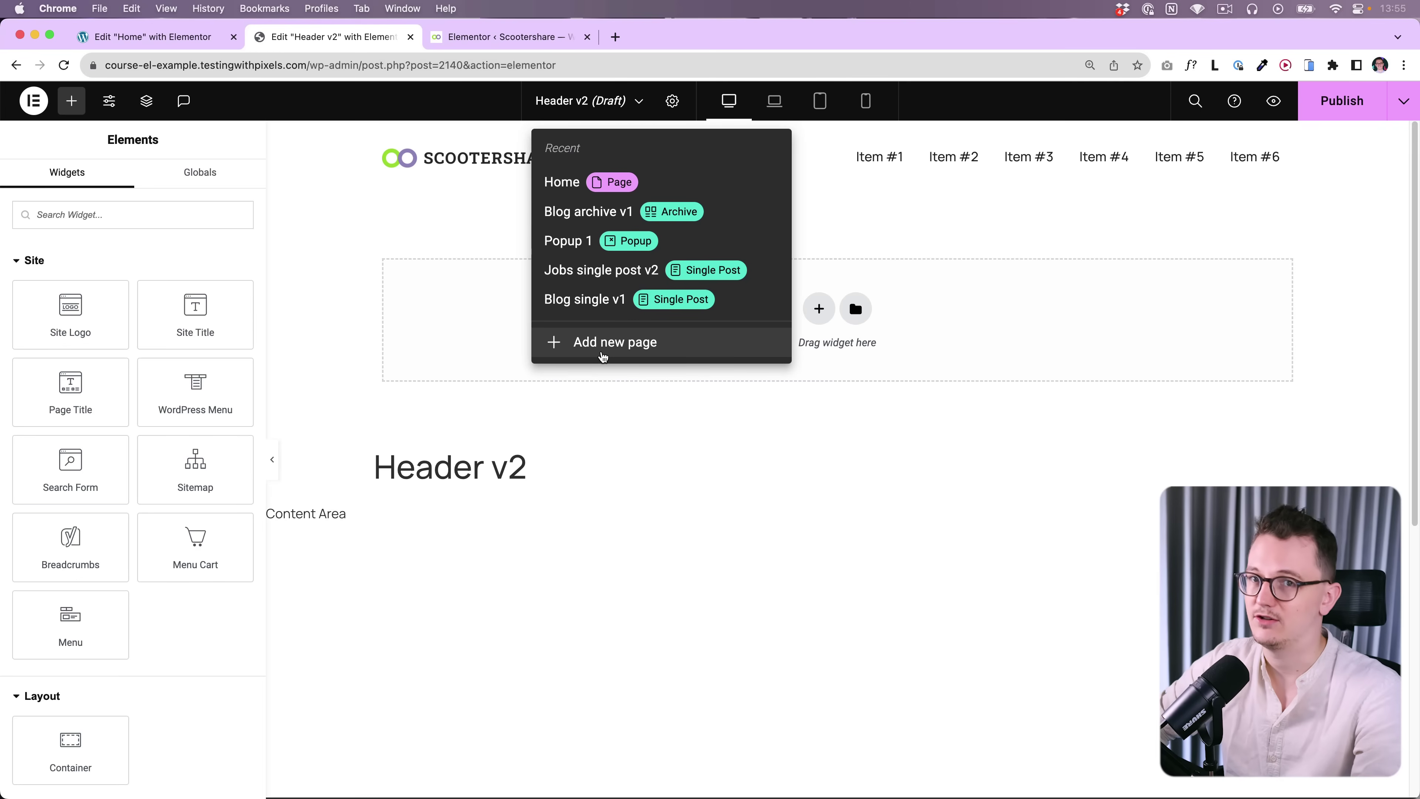
click(1167, 193)
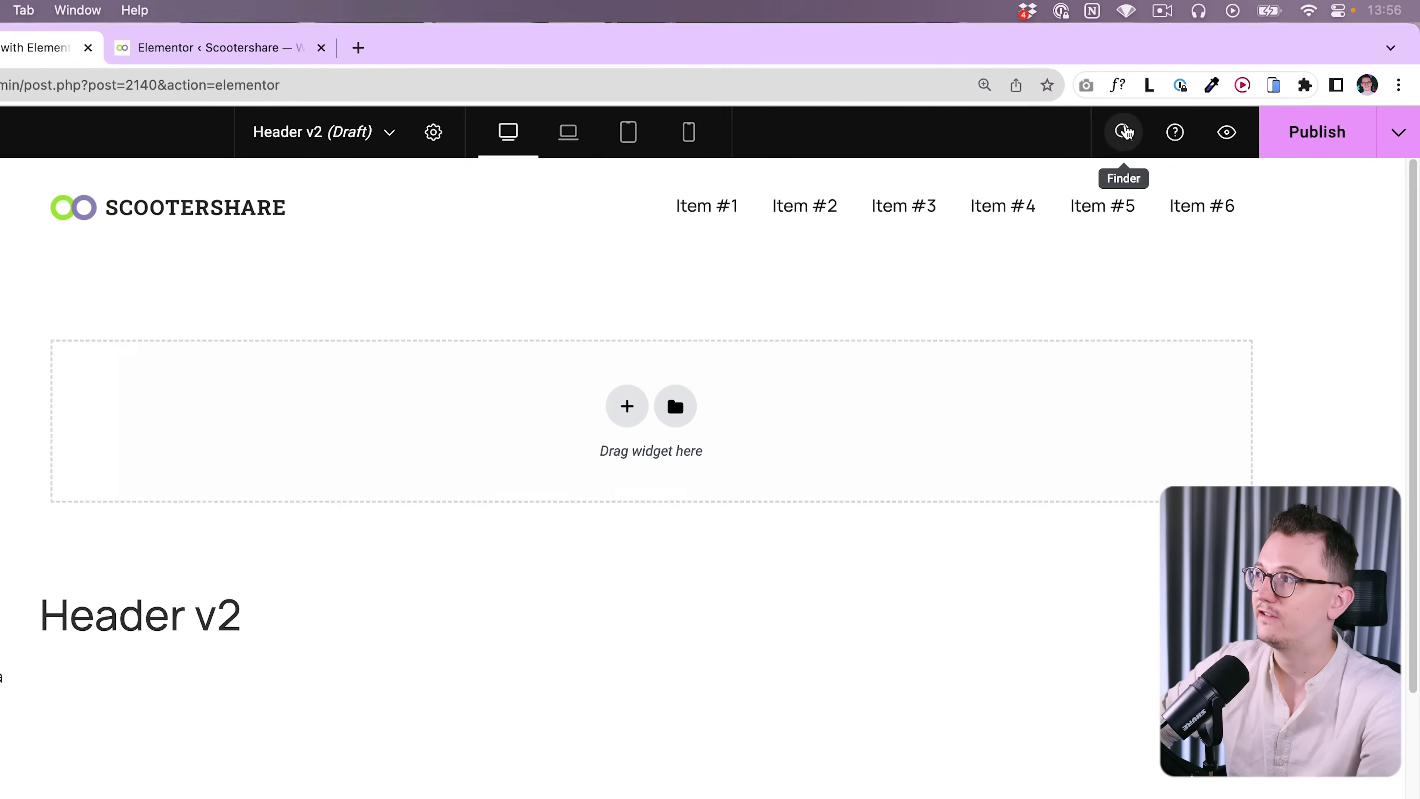
click(1084, 150)
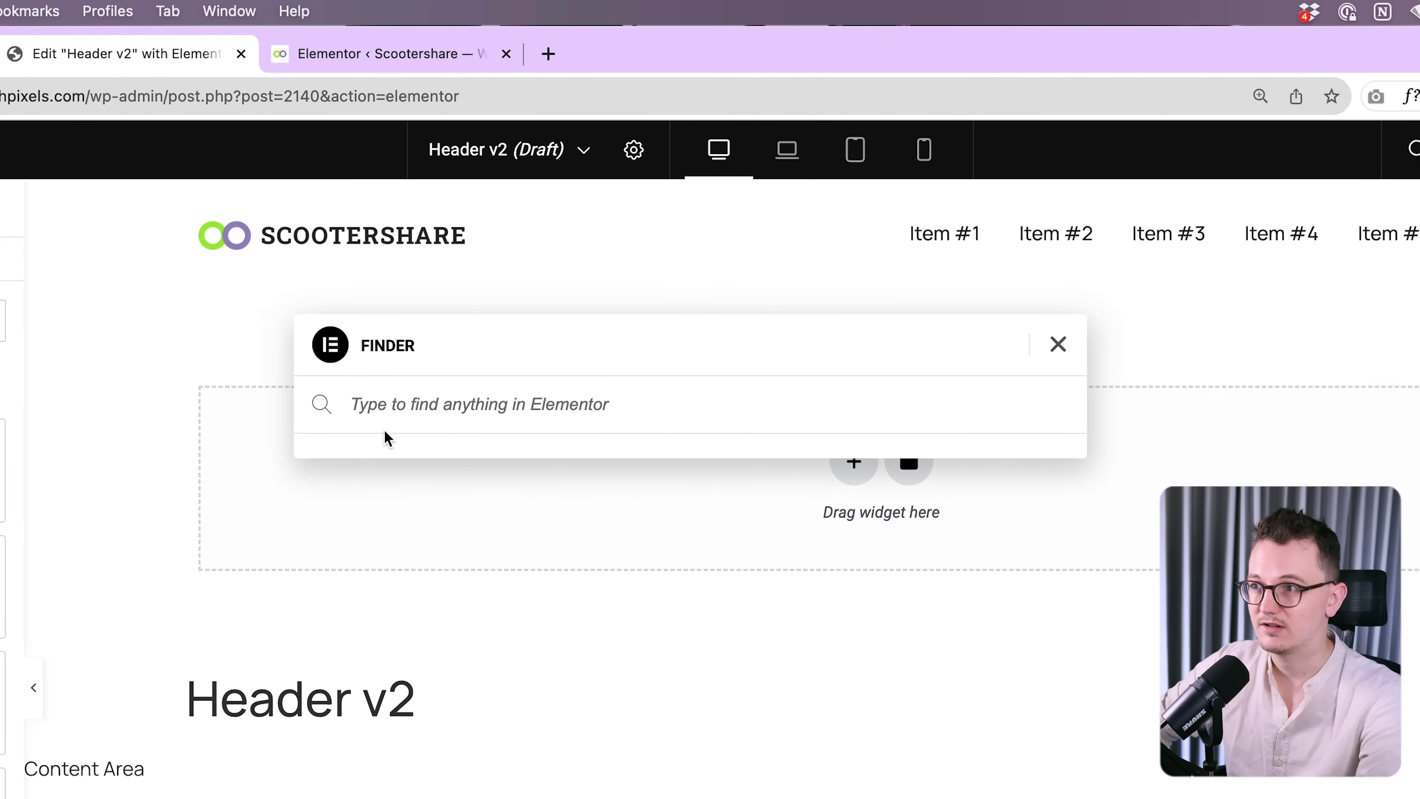
- Use Finder to open Theme Builder, the Dashboard and Jobs single post v2 in new tabs
text(theme)
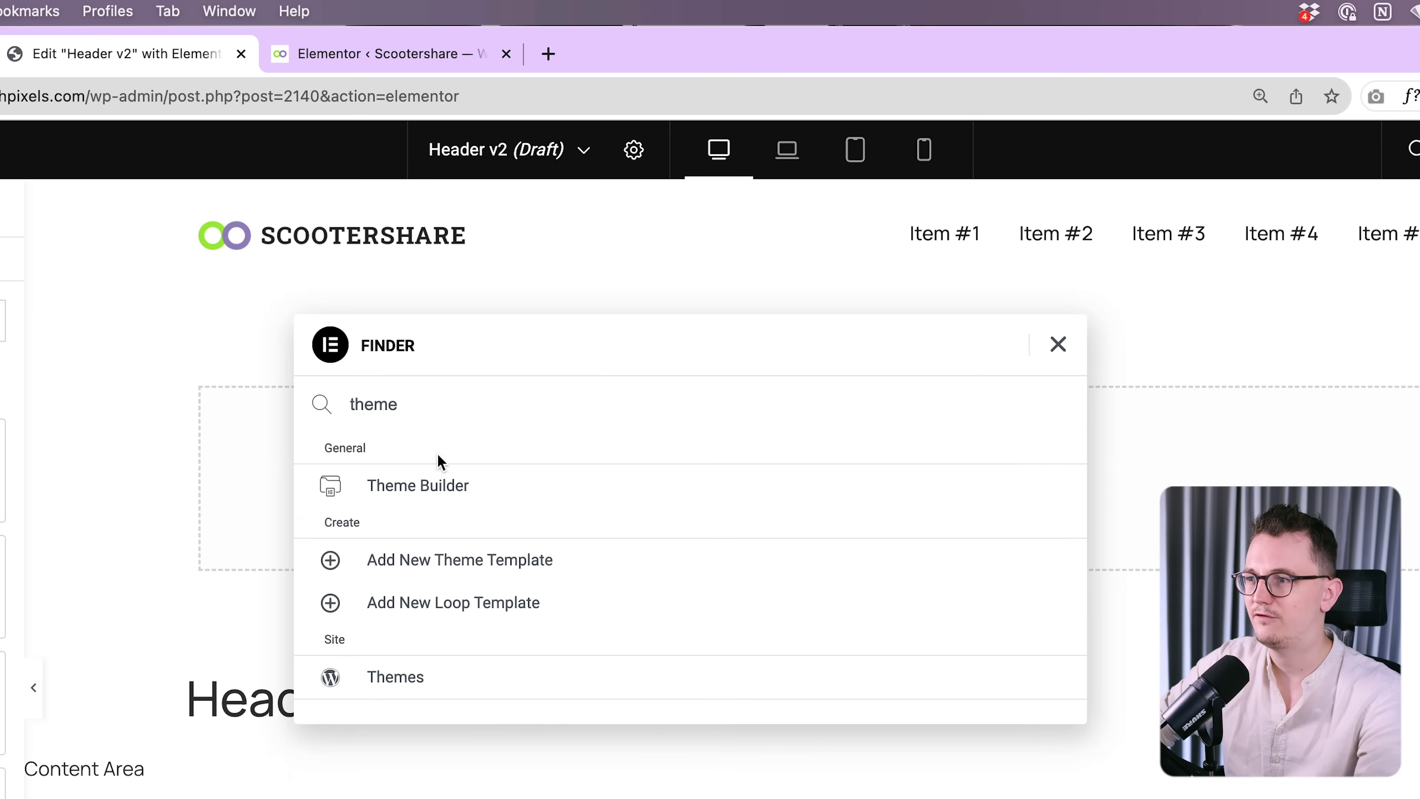
click(441, 493)
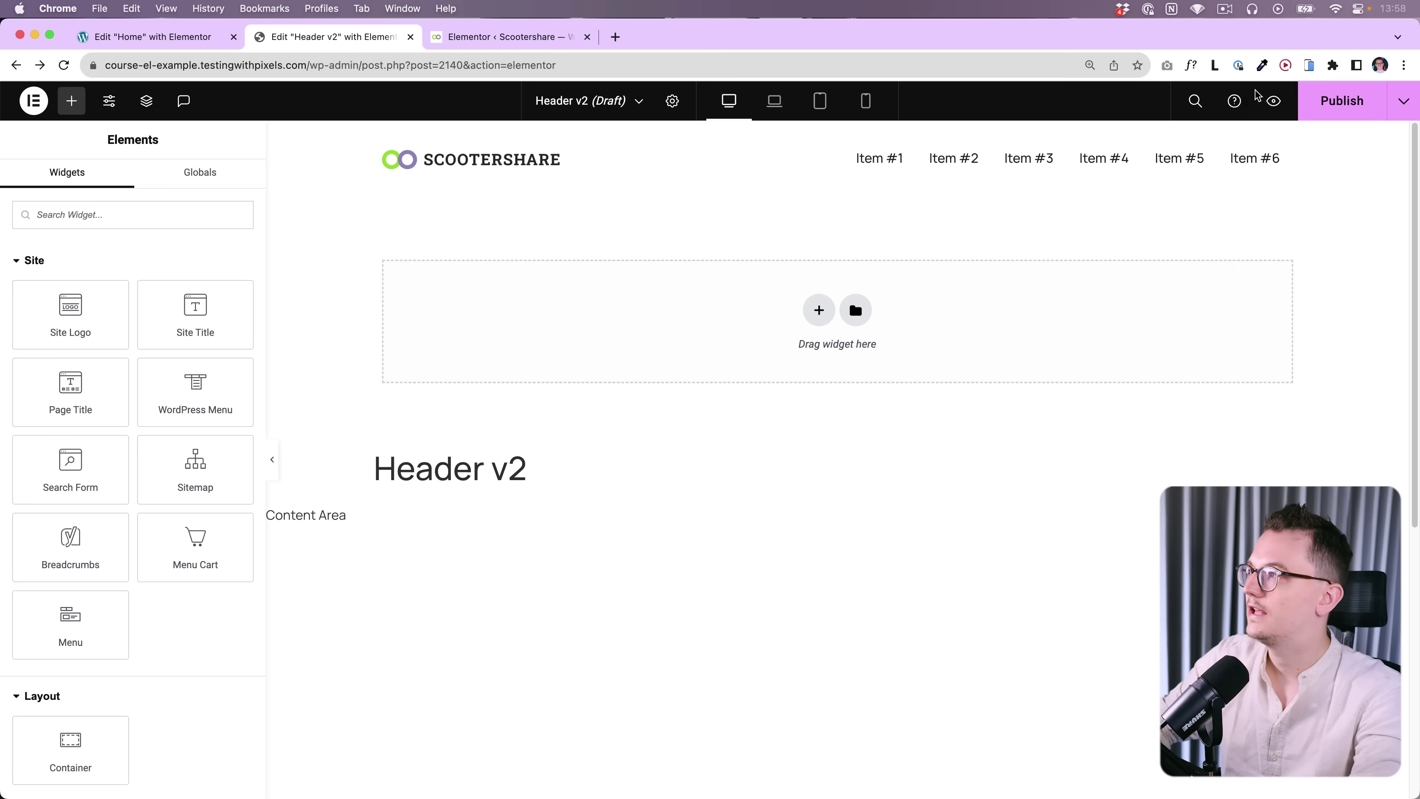
click(1196, 100)
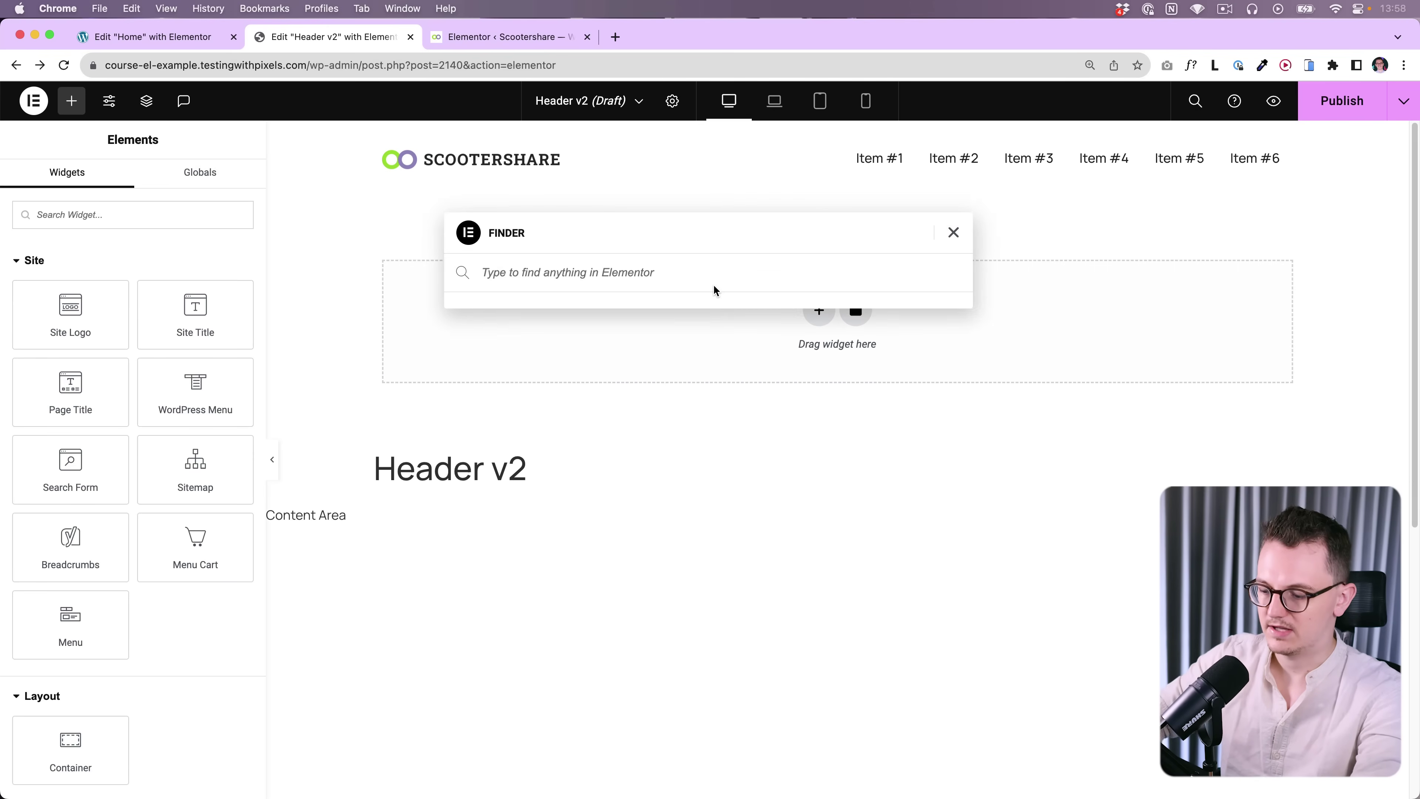
text(dash)
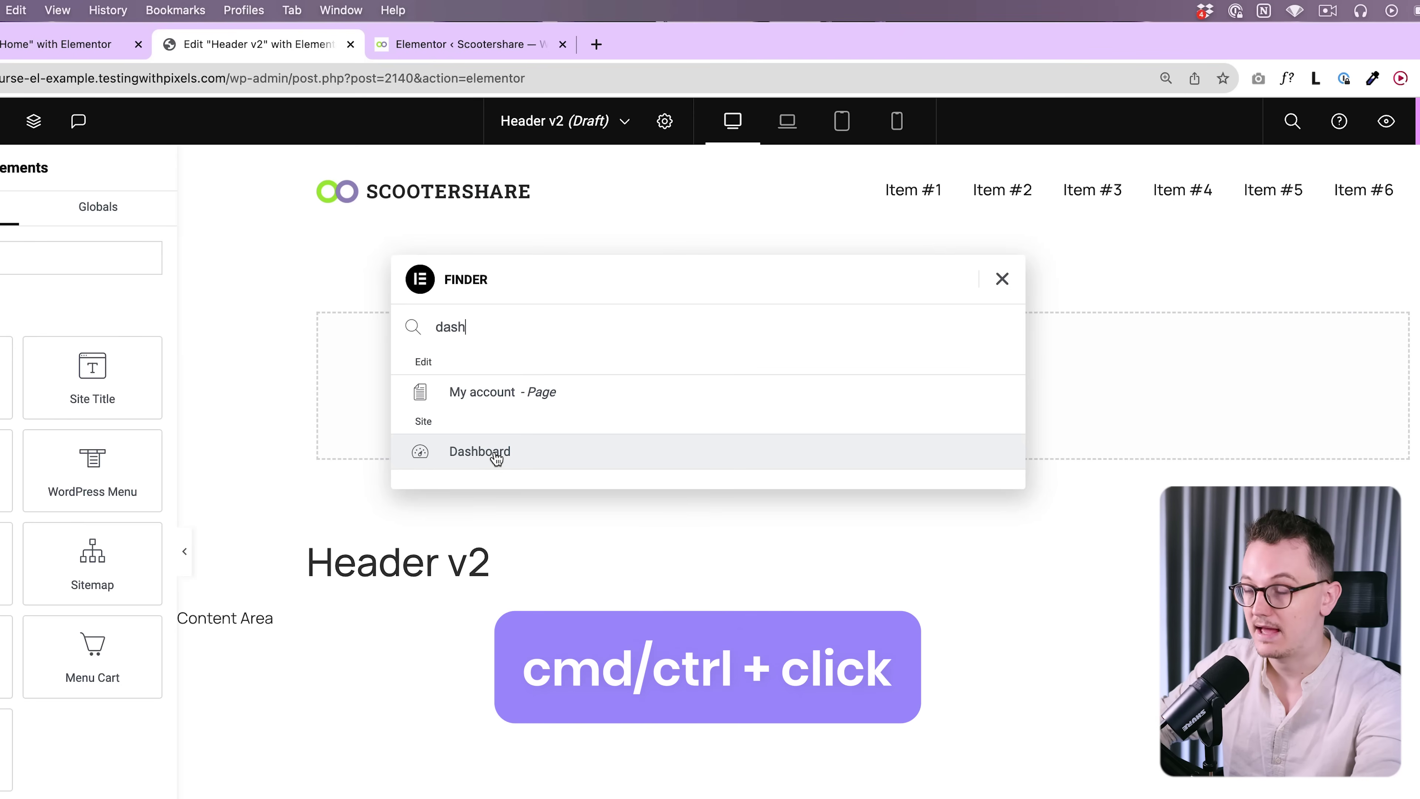
super+click(496, 459)
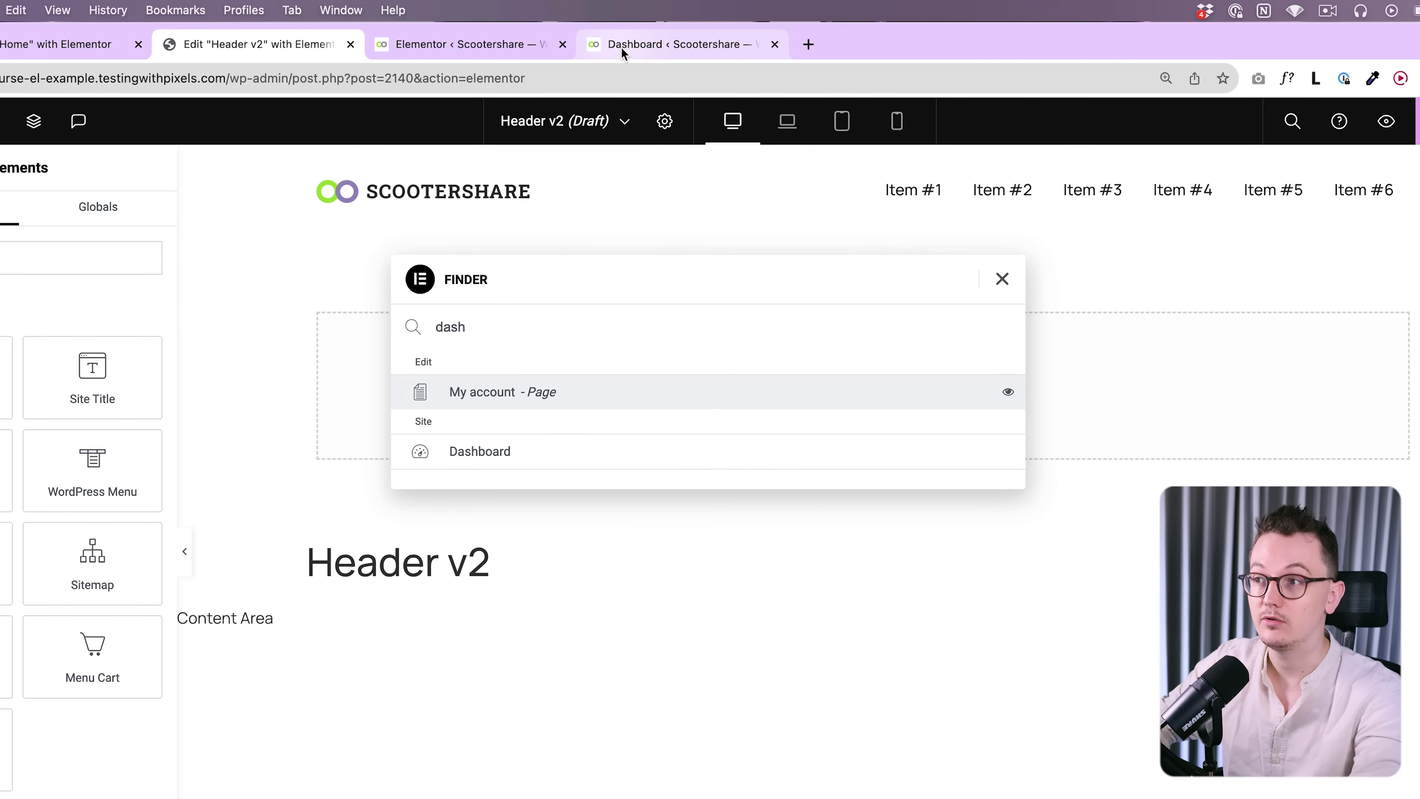
key(BackSpace)
key(BackSpace)
key(BackSpace)
key(BackSpace)
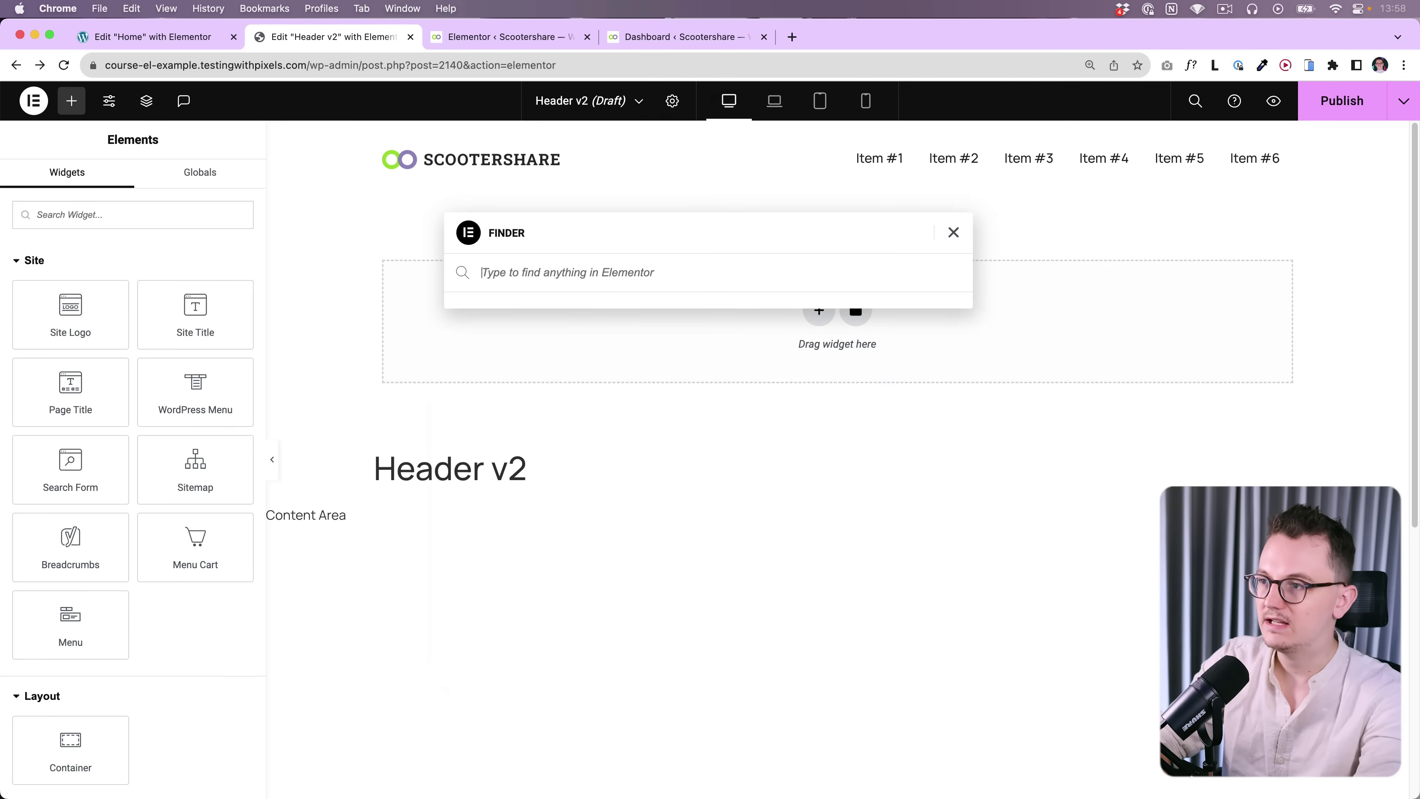
text(single)
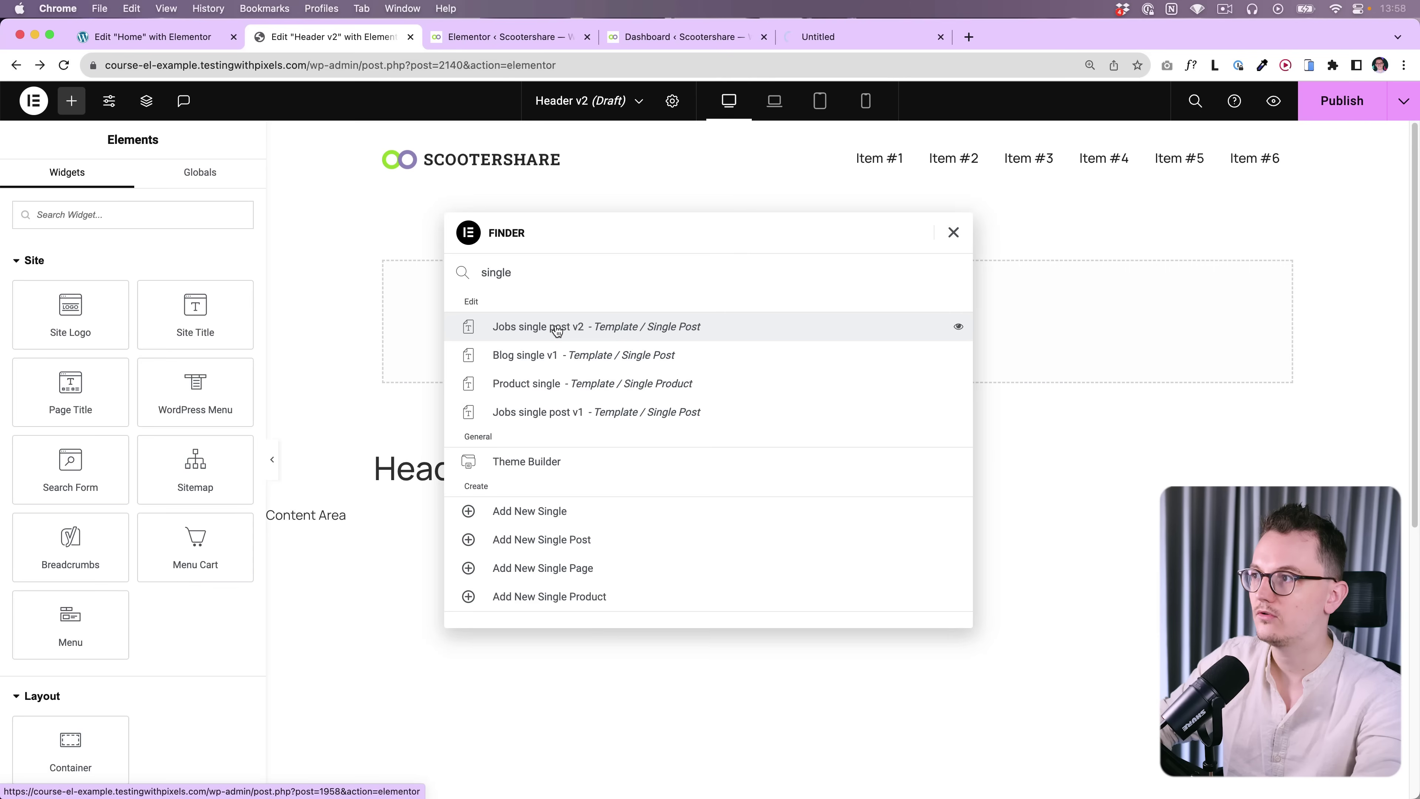
click(952, 233)
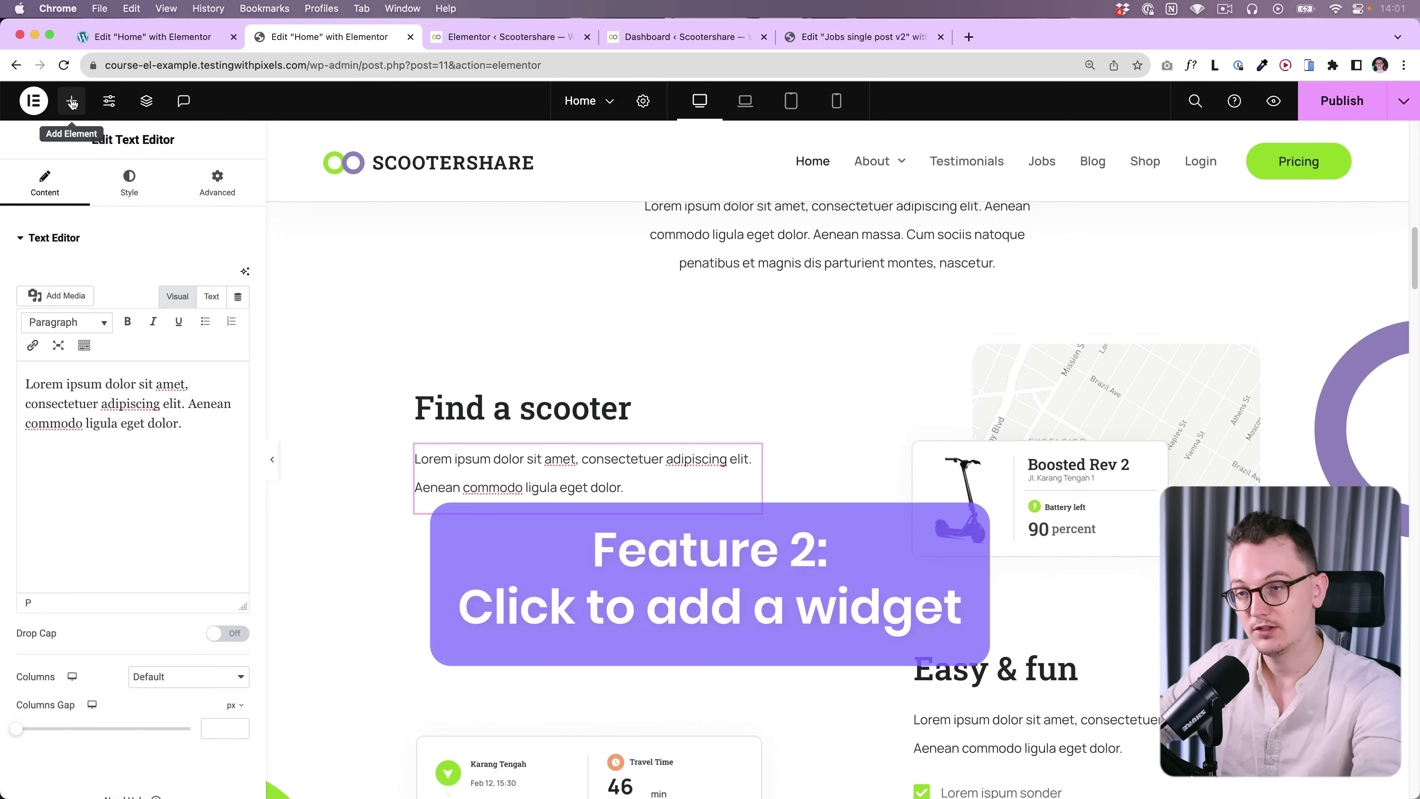
- Place an Image widget below the Find a scooter text and select the text block
click(72, 102)
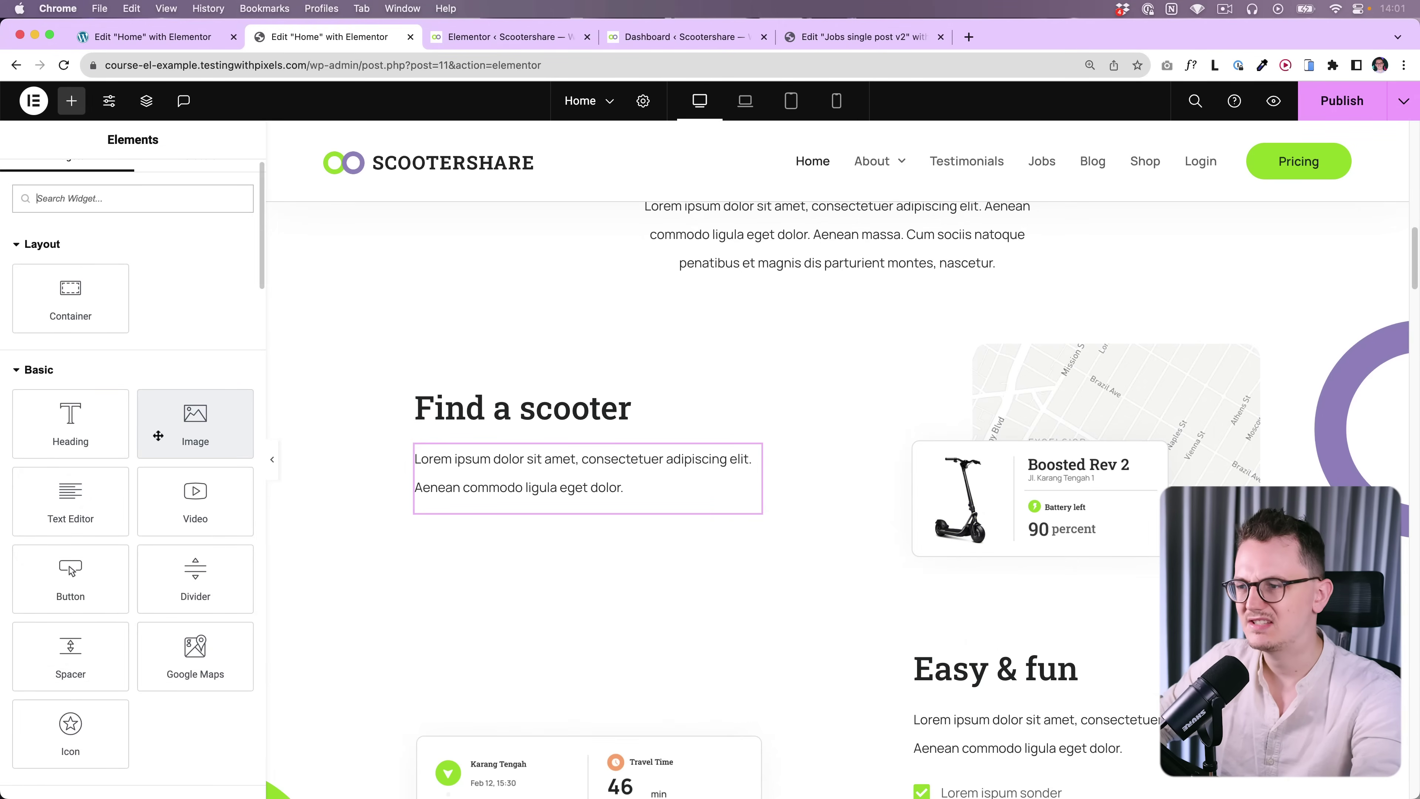
drag(159, 432, 667, 485)
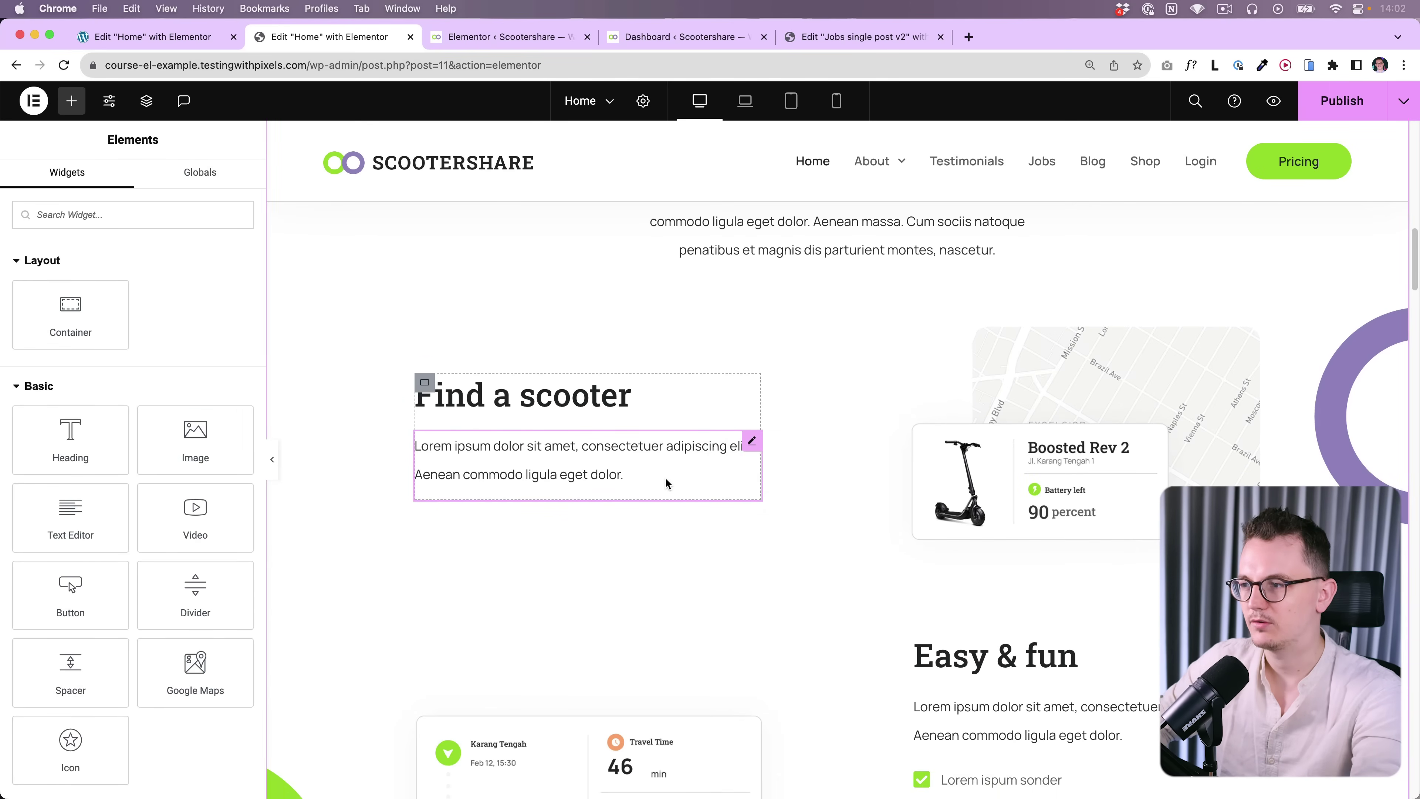
click(753, 443)
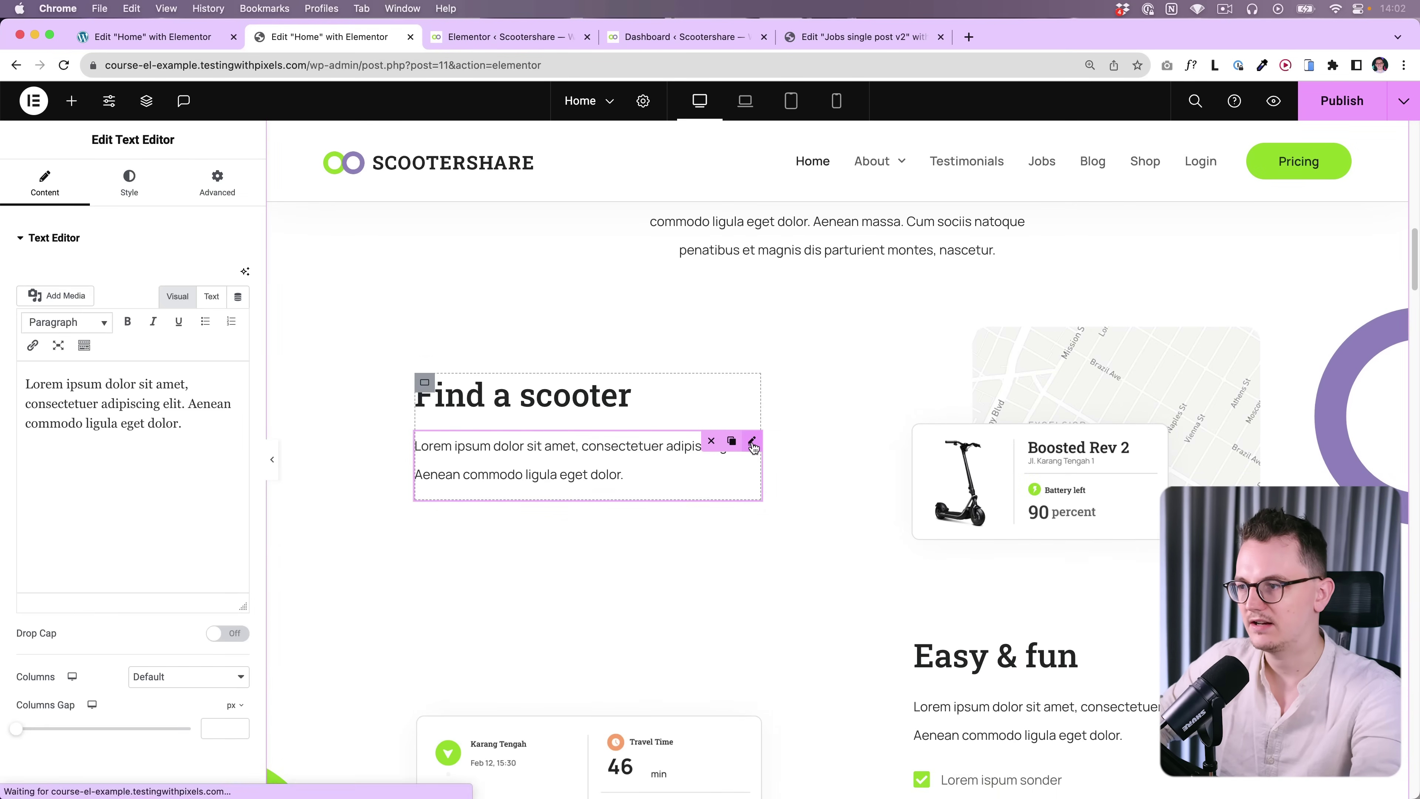
- Add a Click here button and a star icon below the Find a scooter text
click(73, 101)
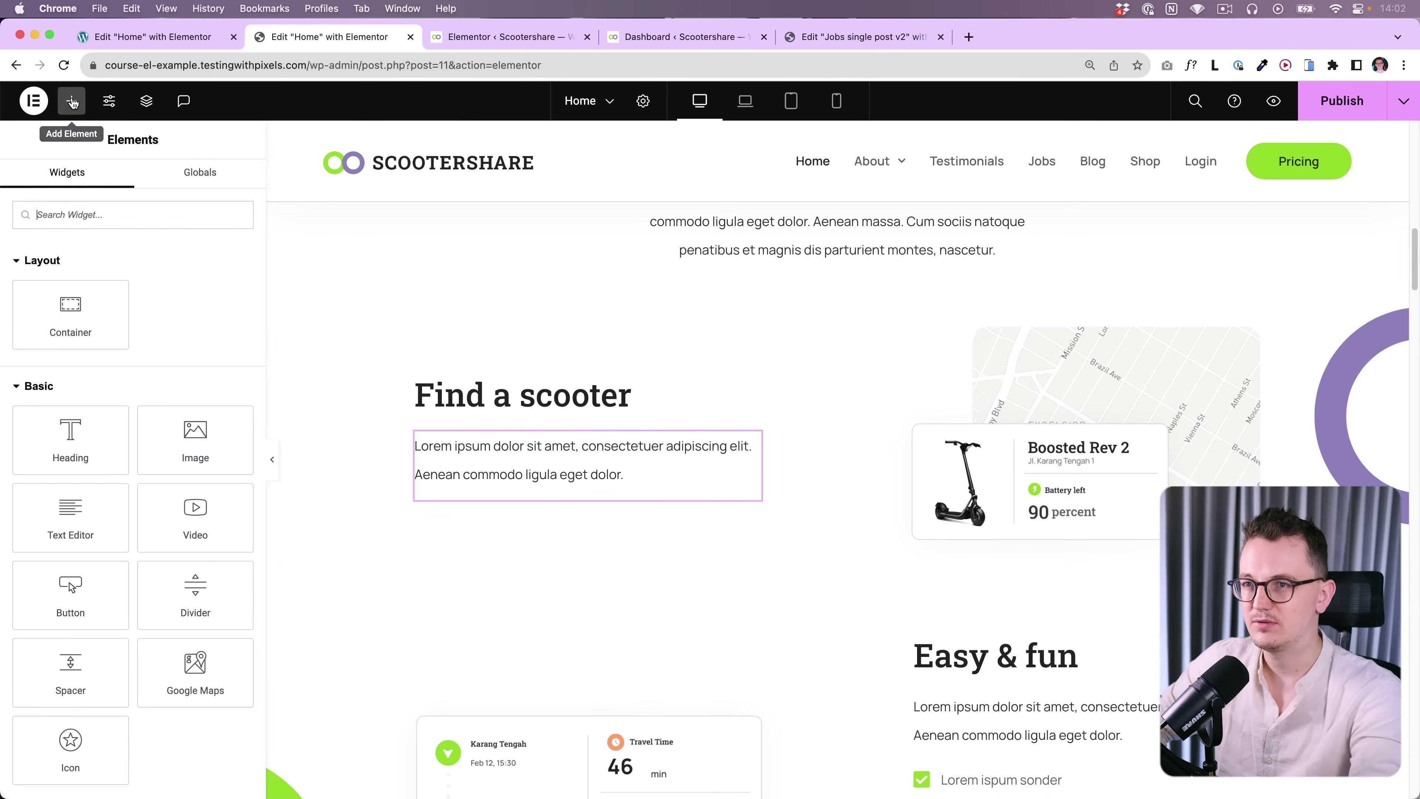
click(77, 584)
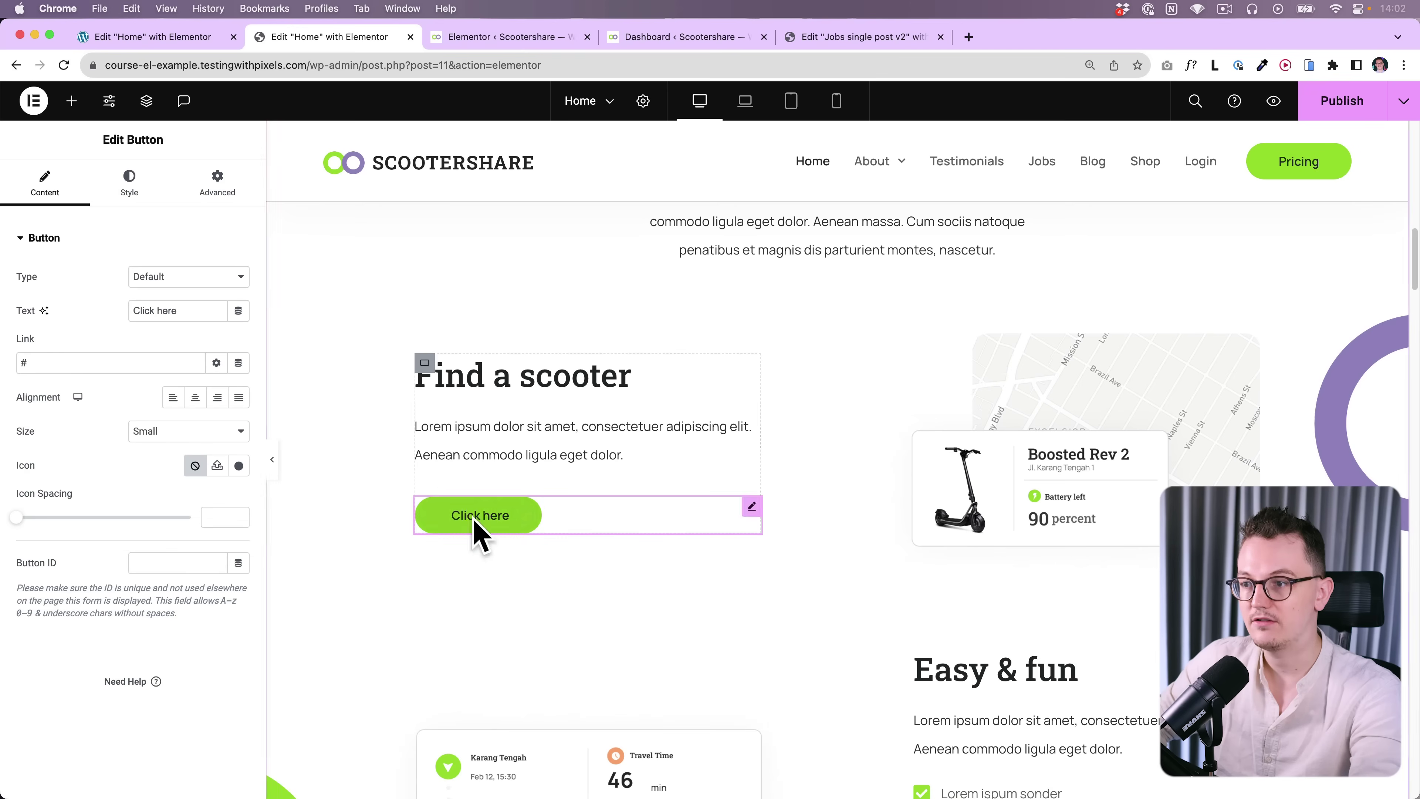
click(66, 106)
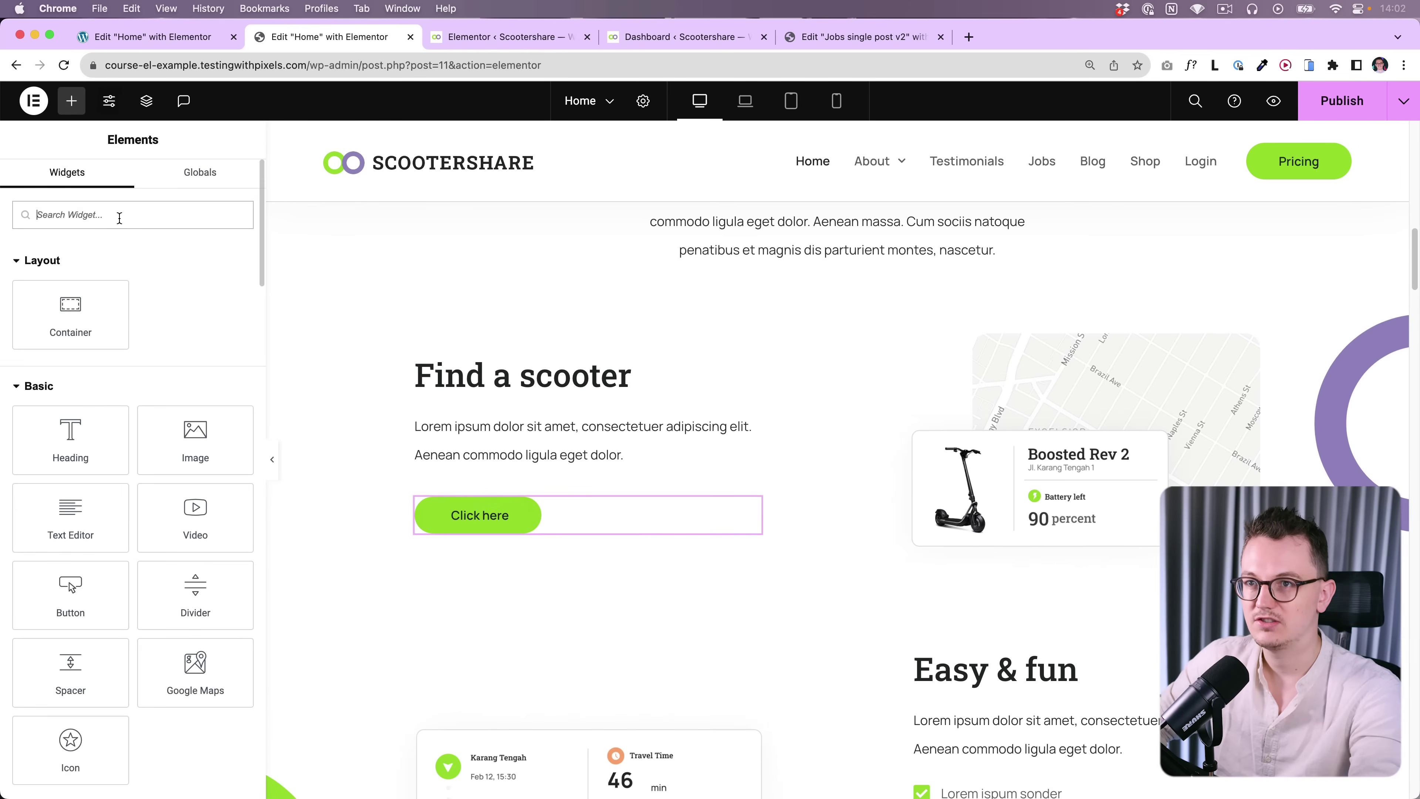
scroll(139, 480, down, 1)
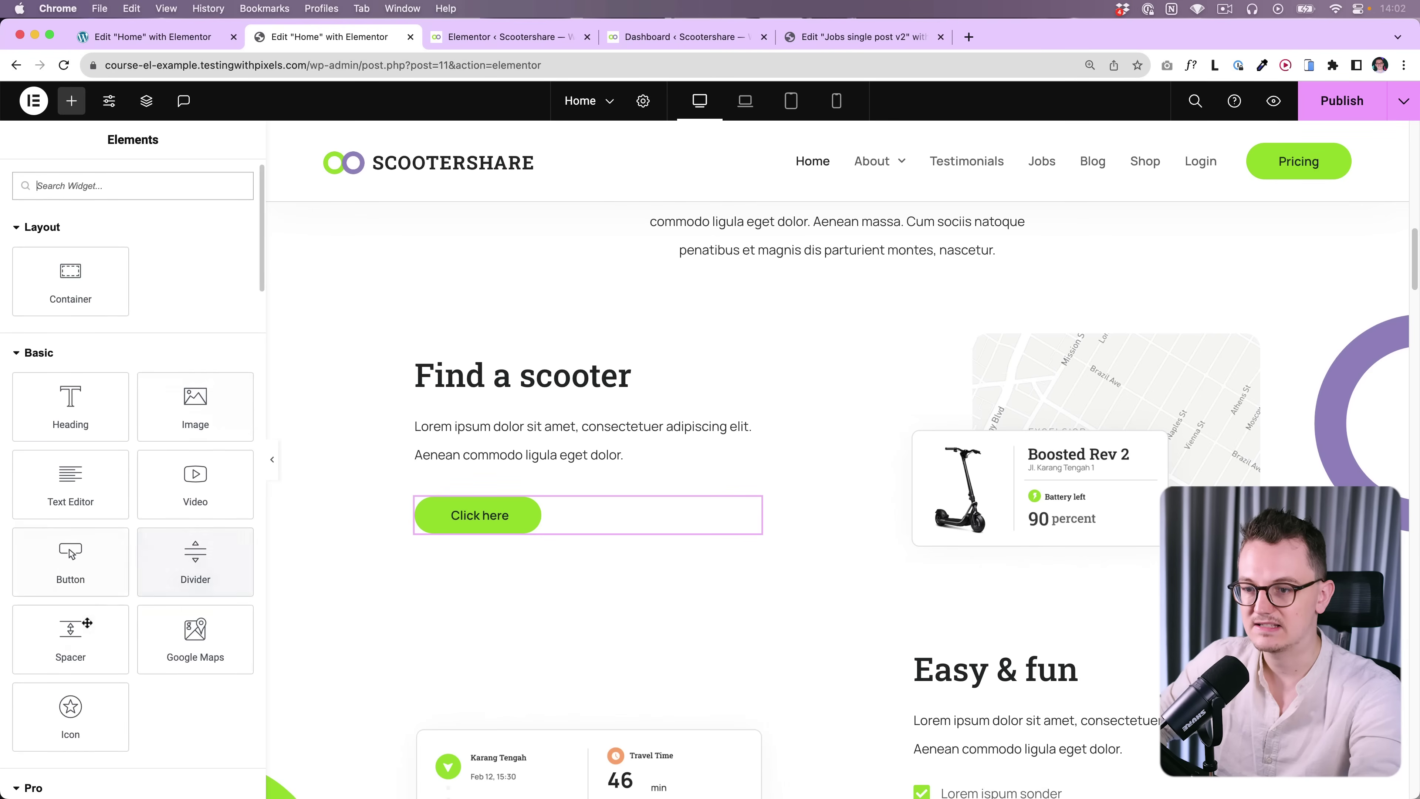
scroll(87, 623, down, 2)
click(86, 658)
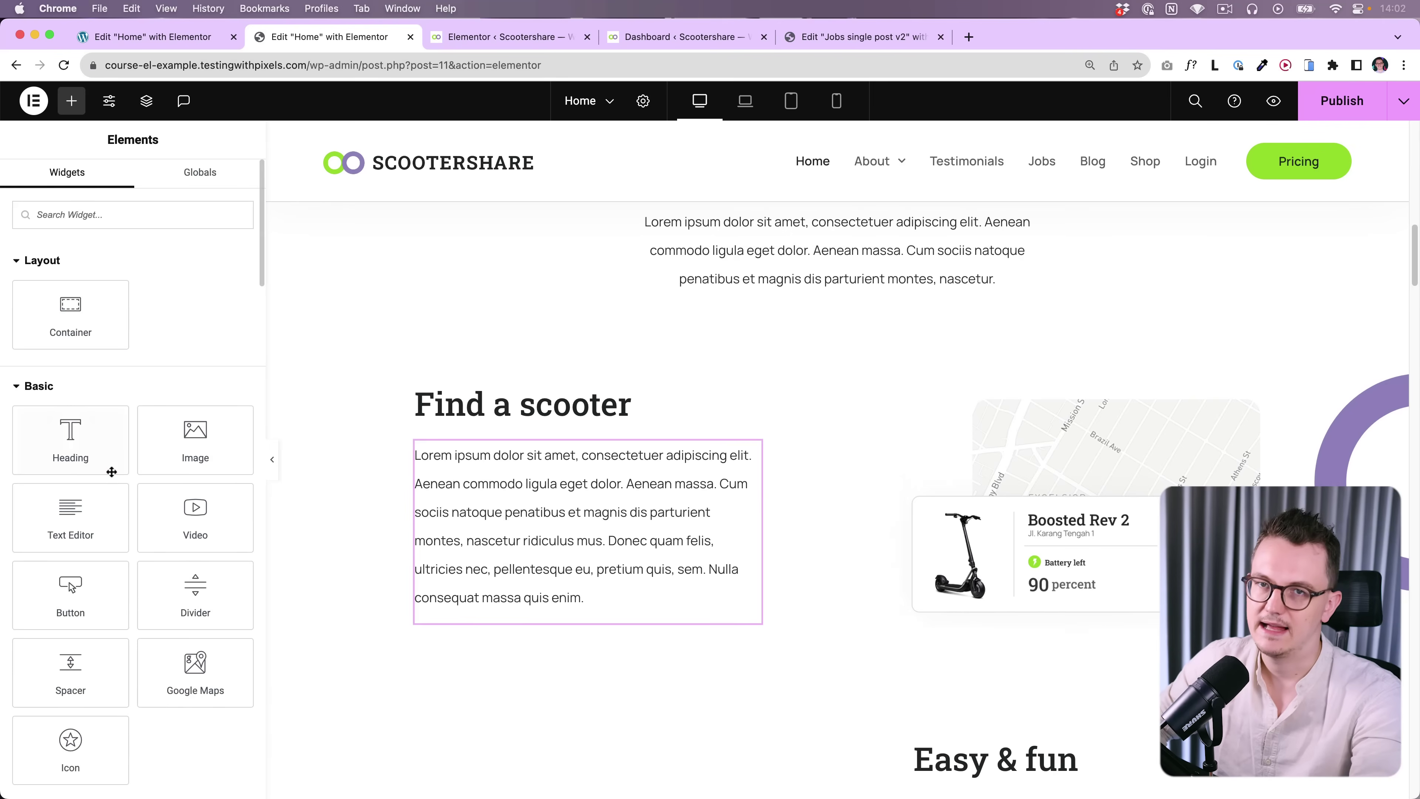
- Add the Loop Grid widget to Favorites from its right-click menu
scroll(164, 483, down, 5)
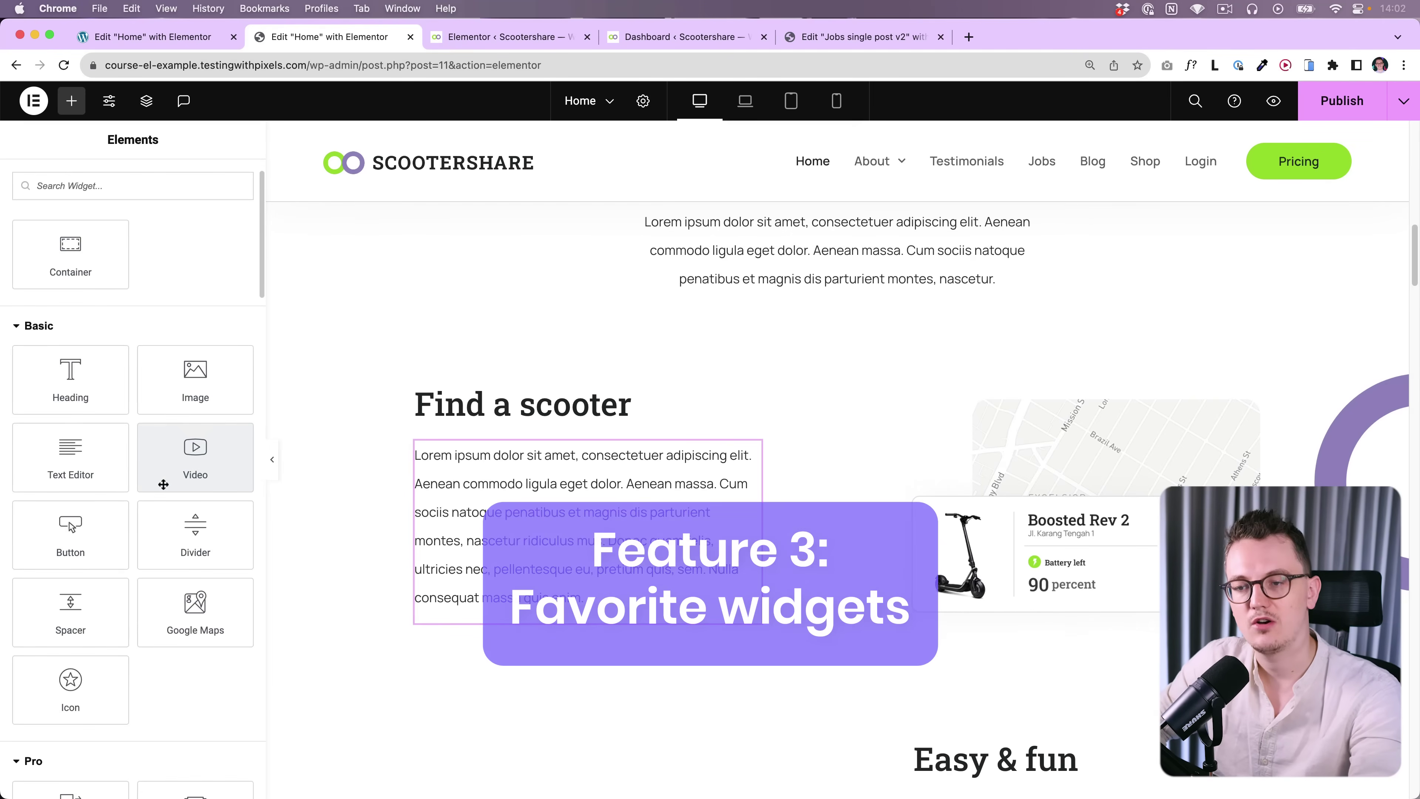
scroll(158, 490, down, 4)
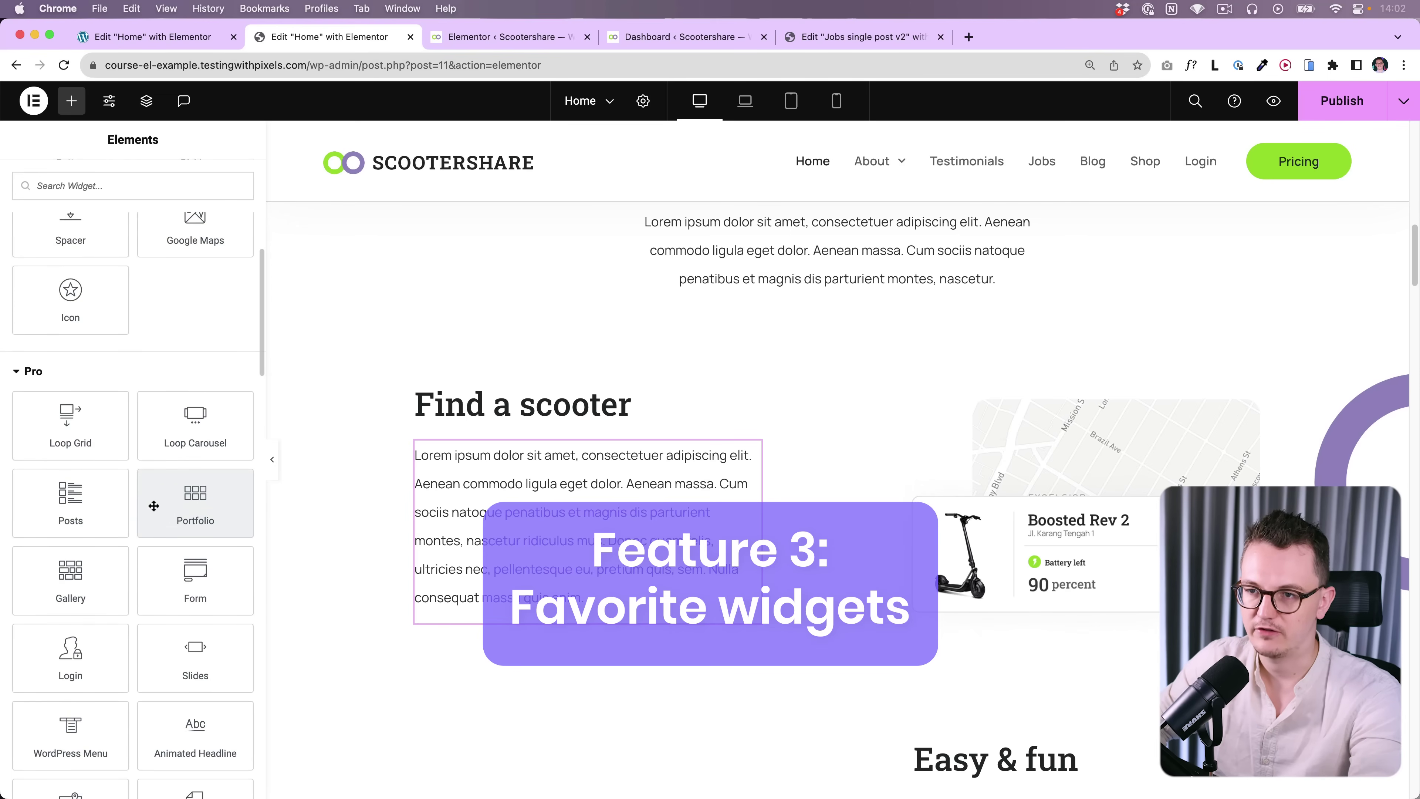
scroll(112, 476, down, 2)
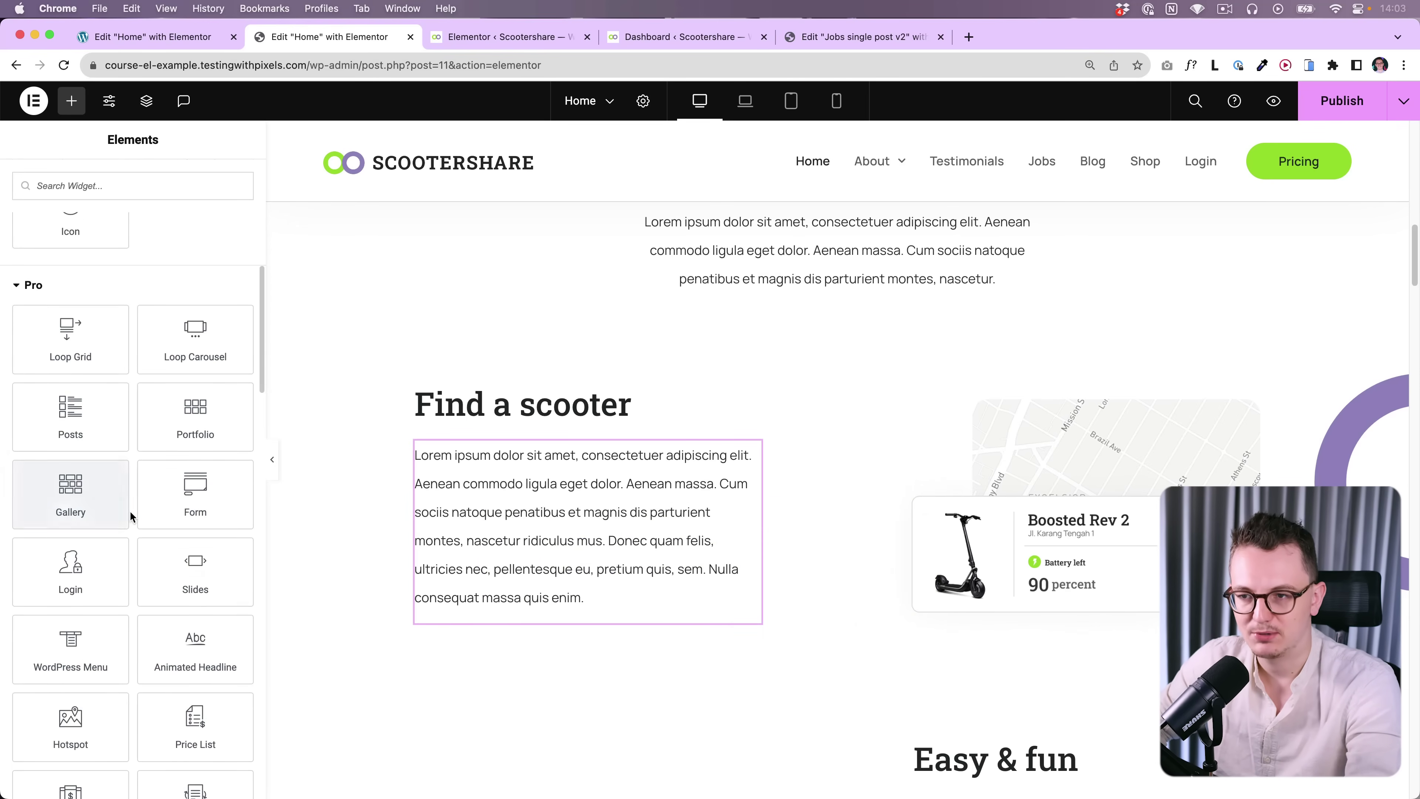
right_click(69, 341)
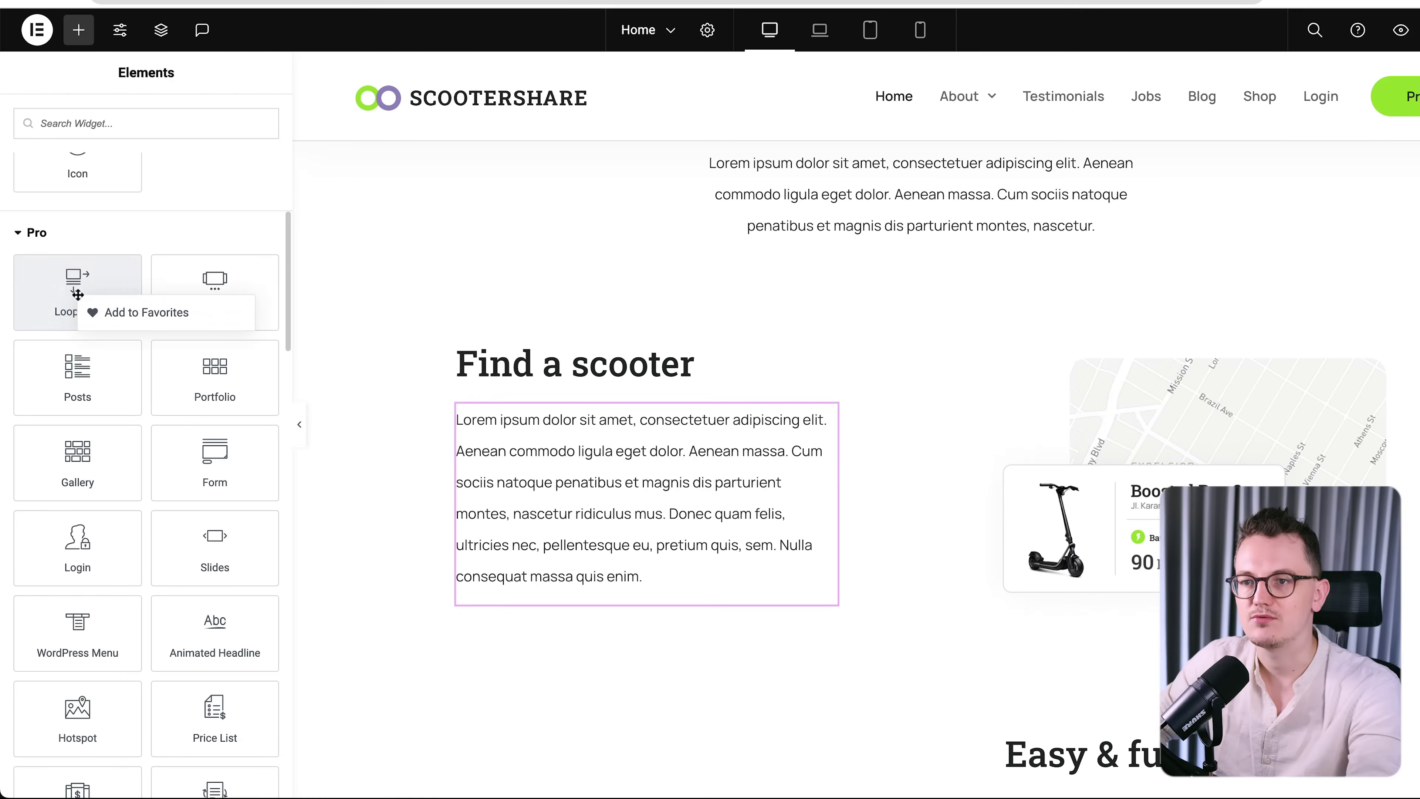
click(97, 312)
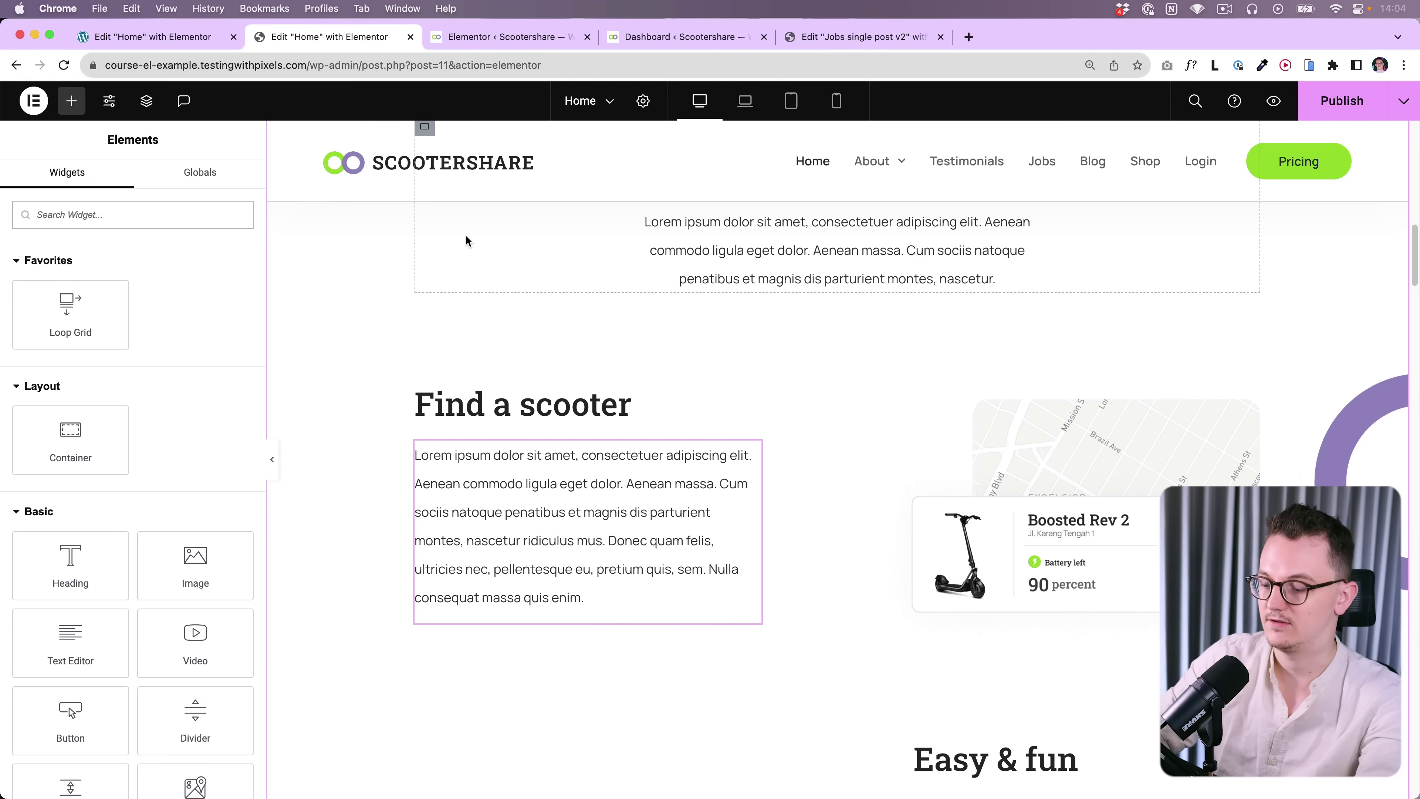
- Search Finder for 'settin' and go to Elementor's Features settings, leaving the editor
click(1194, 102)
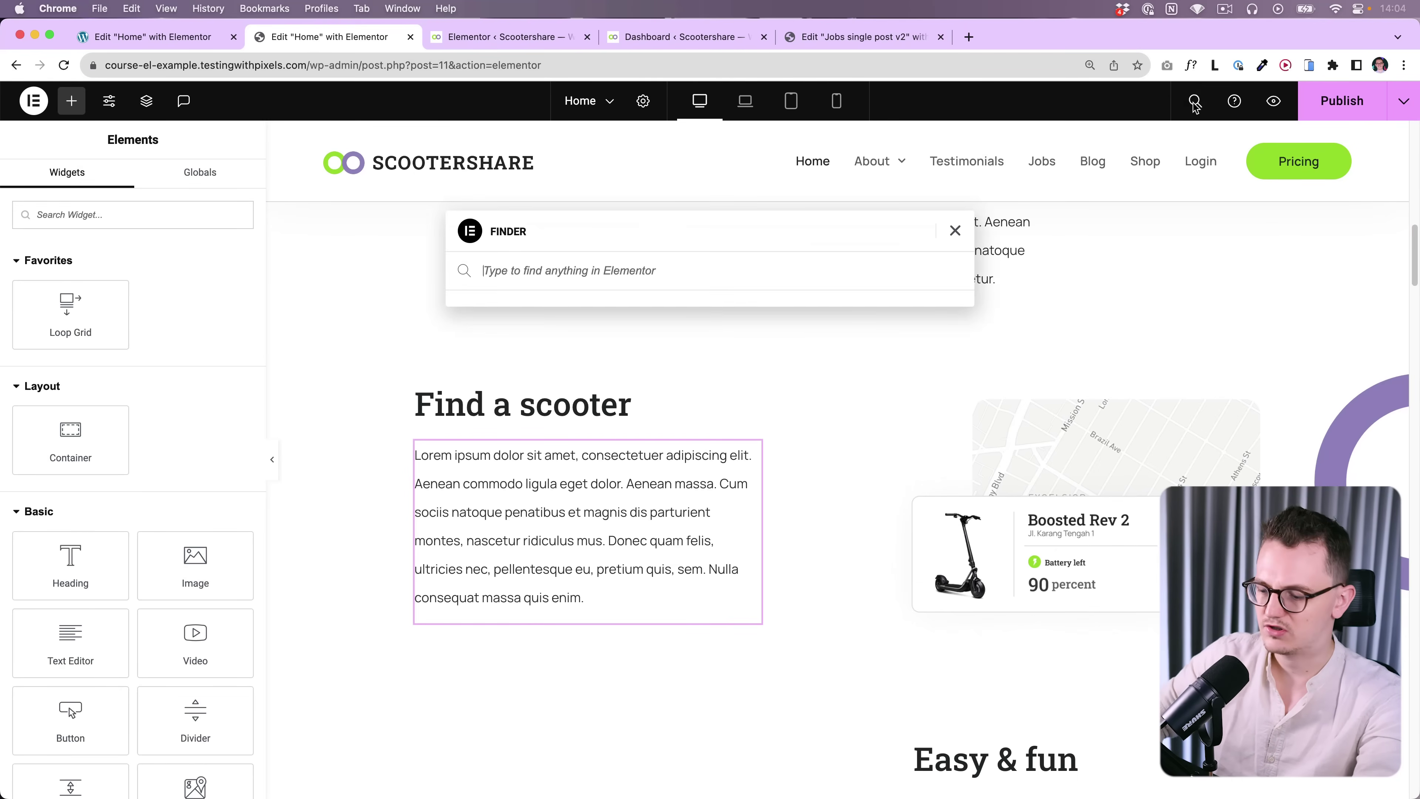
text(settings)
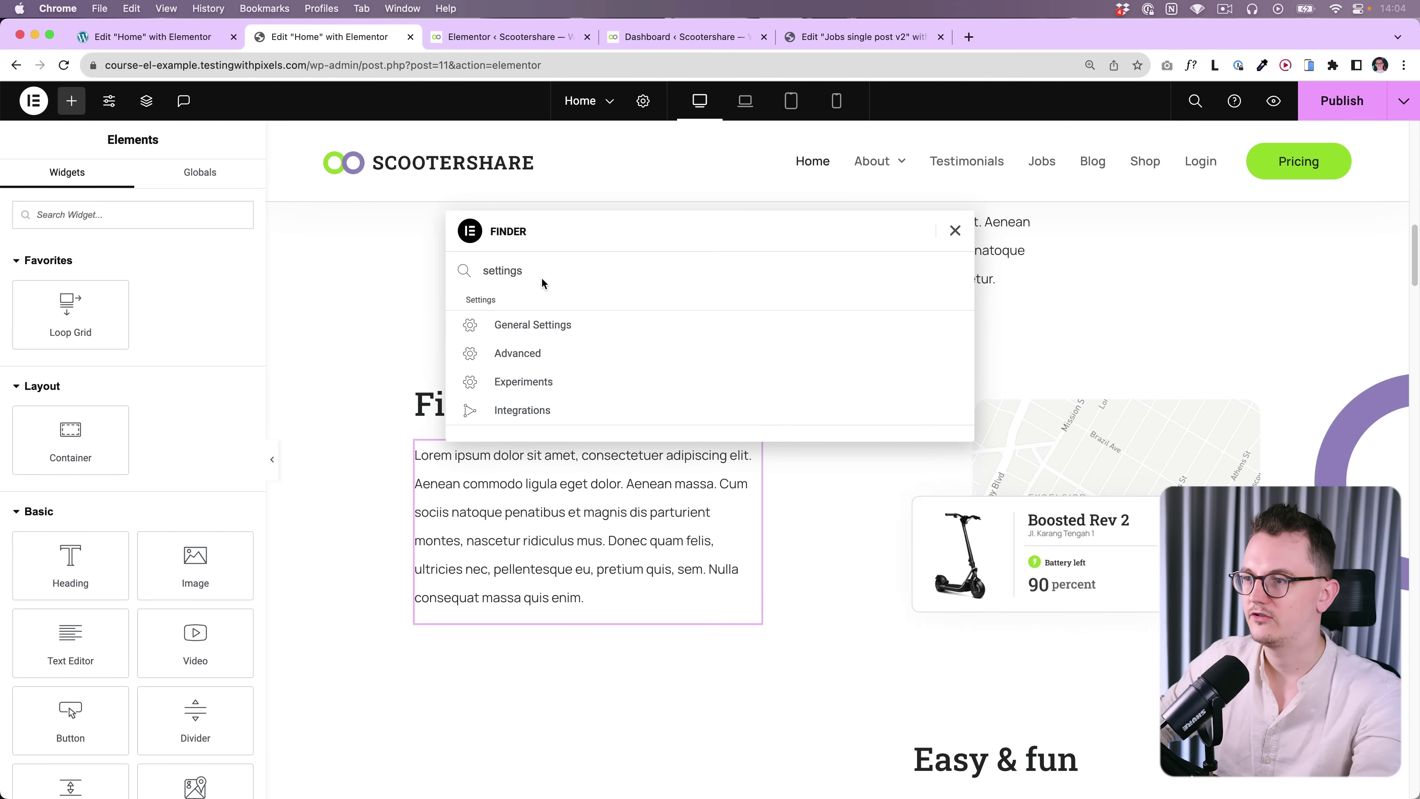
click(544, 328)
click(741, 314)
click(424, 189)
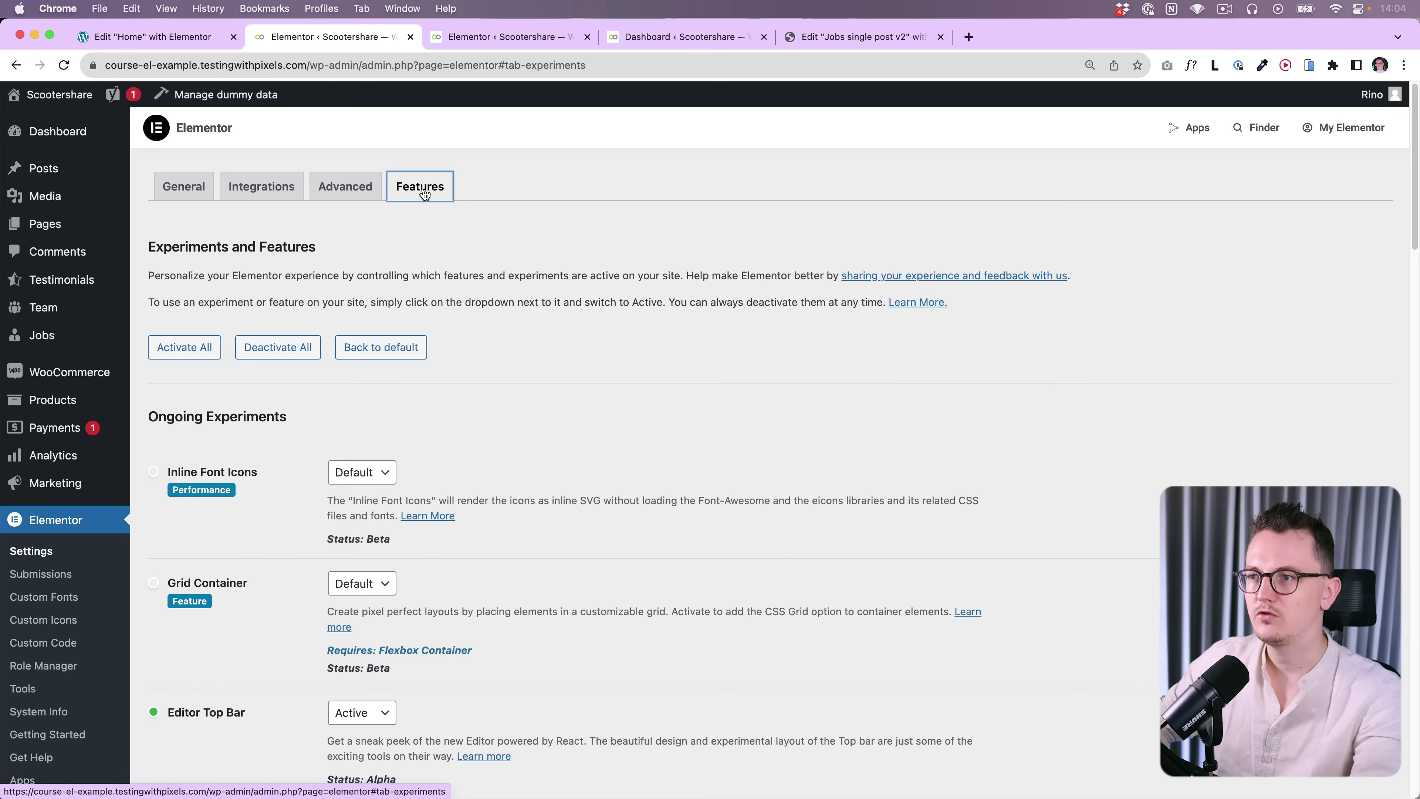
- Set Additional Custom Breakpoints to Active
scroll(558, 451, down, 15)
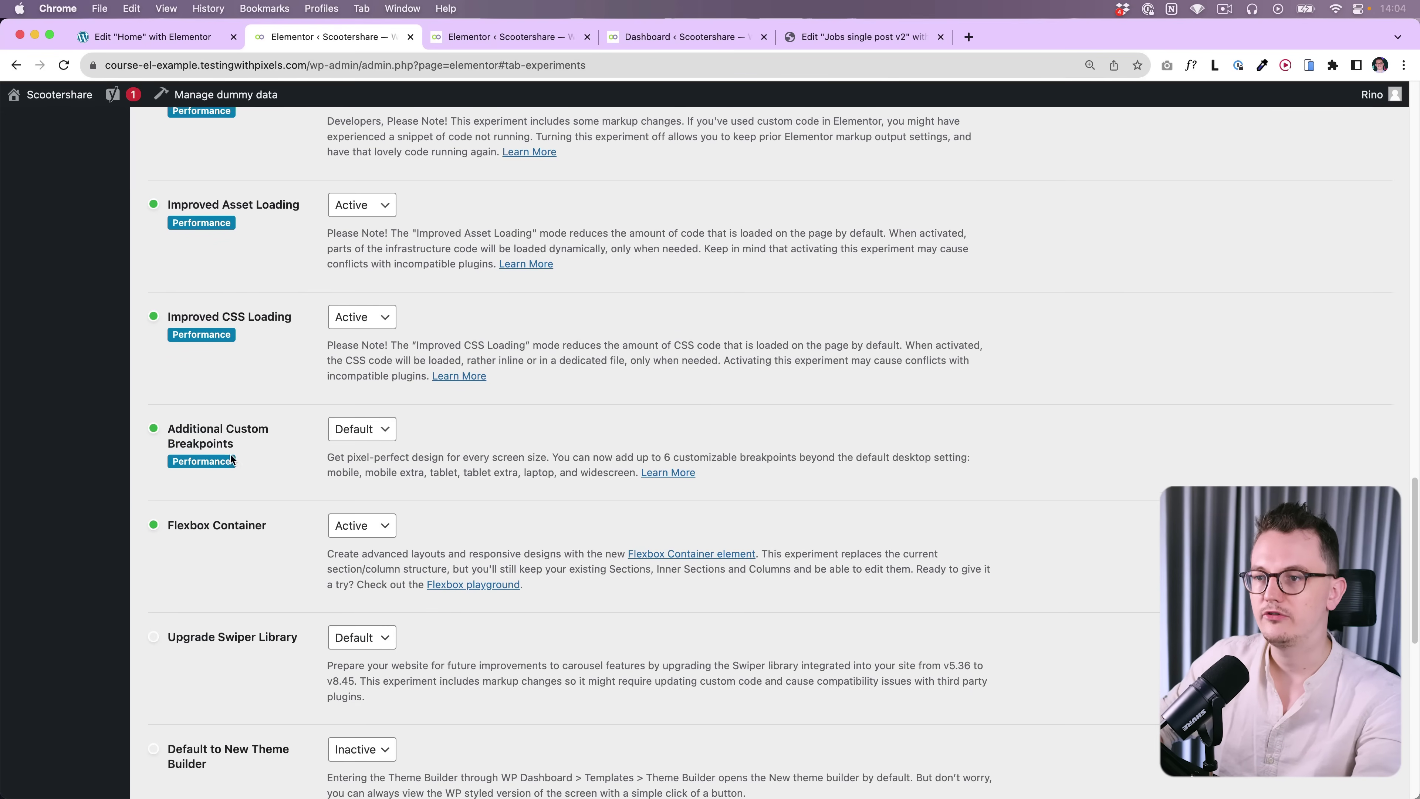
click(376, 419)
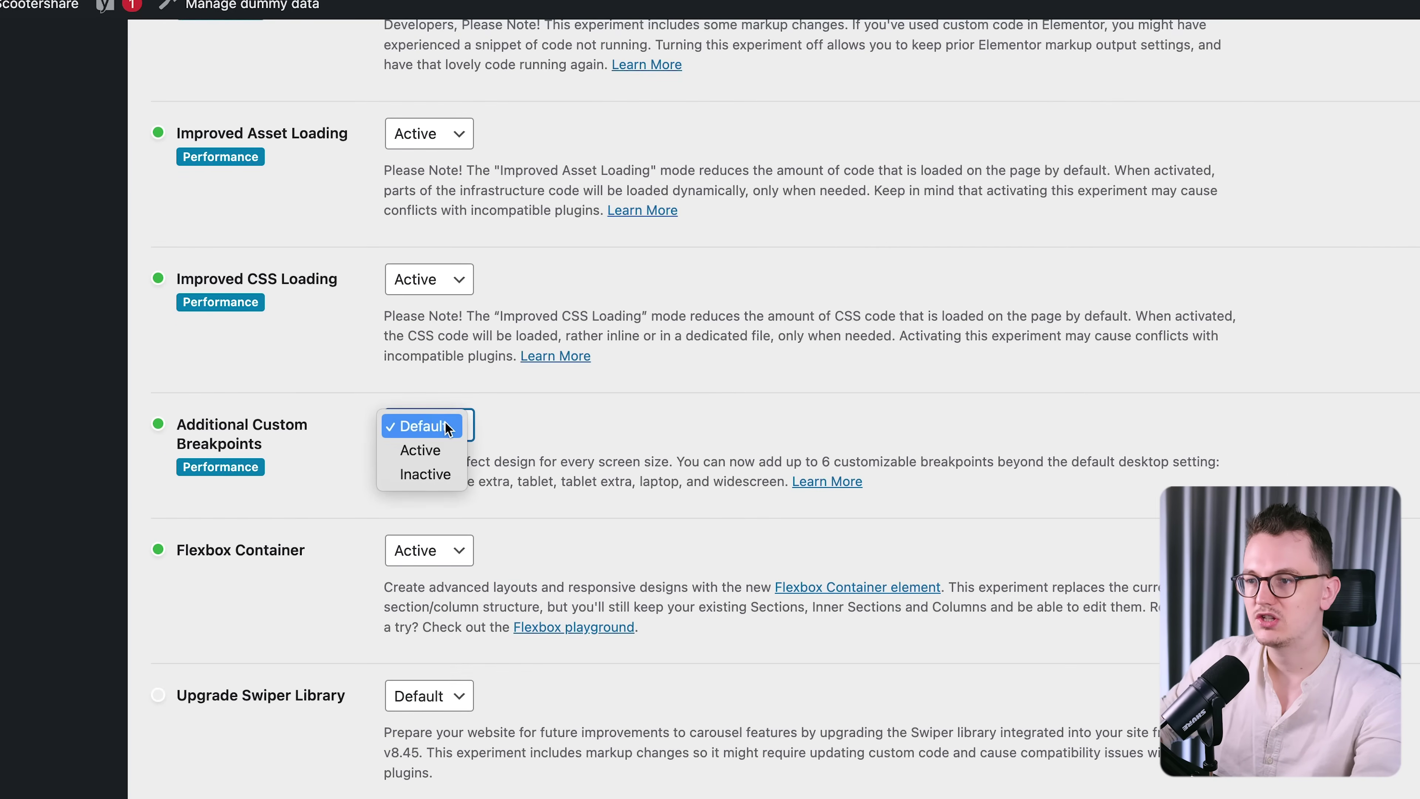
click(422, 450)
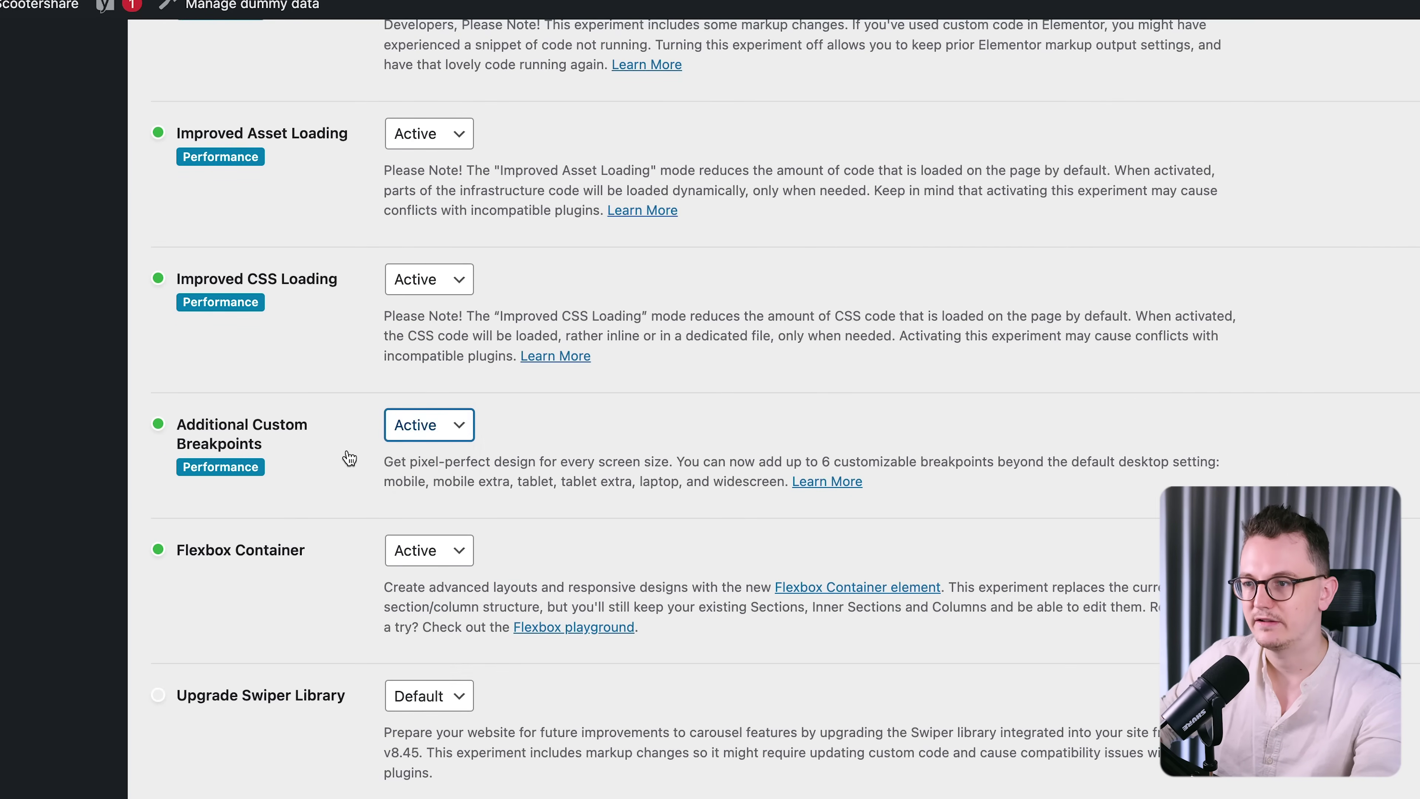
scroll(349, 458, down, 15)
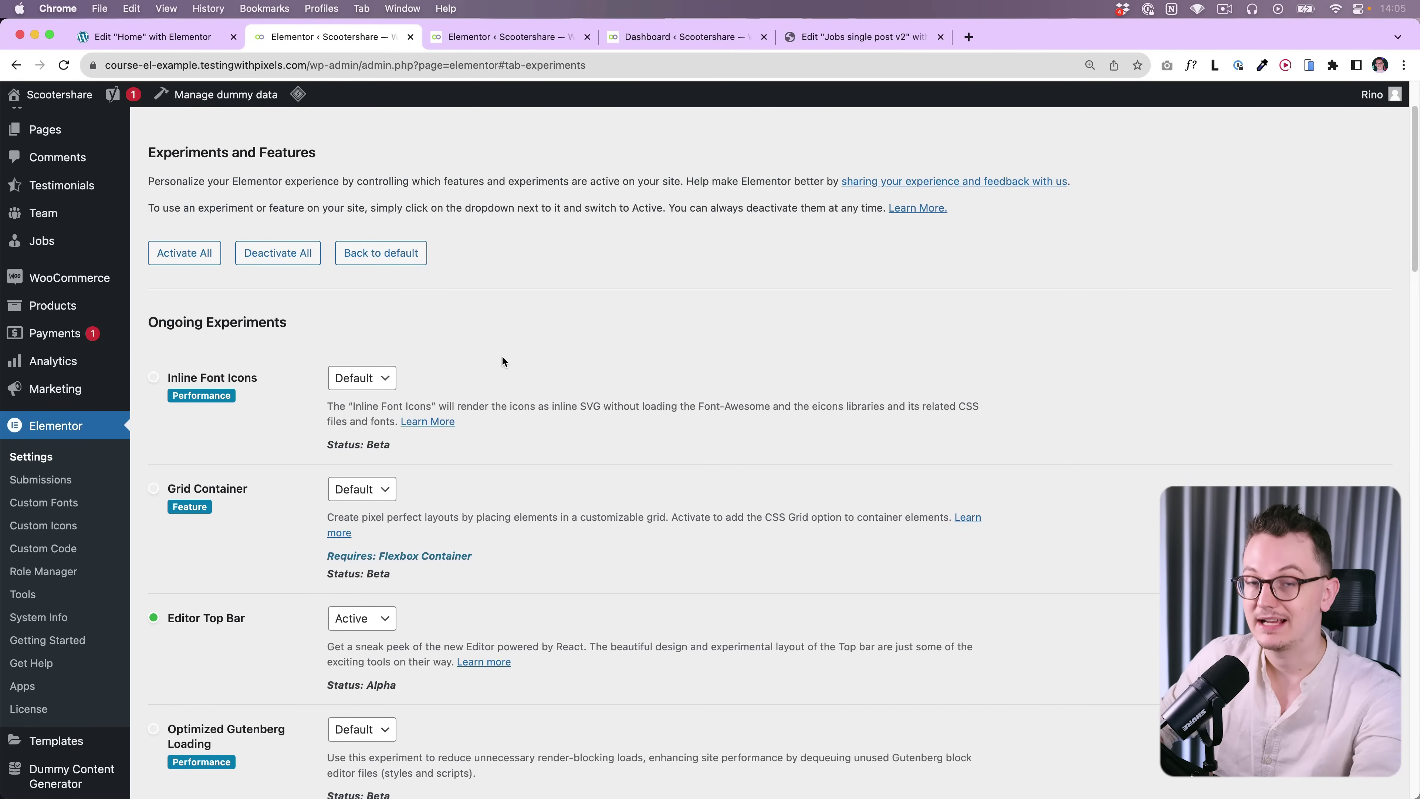
- Find the Home page with a Finder search for 'home' and open it in the editor
key(super+e)
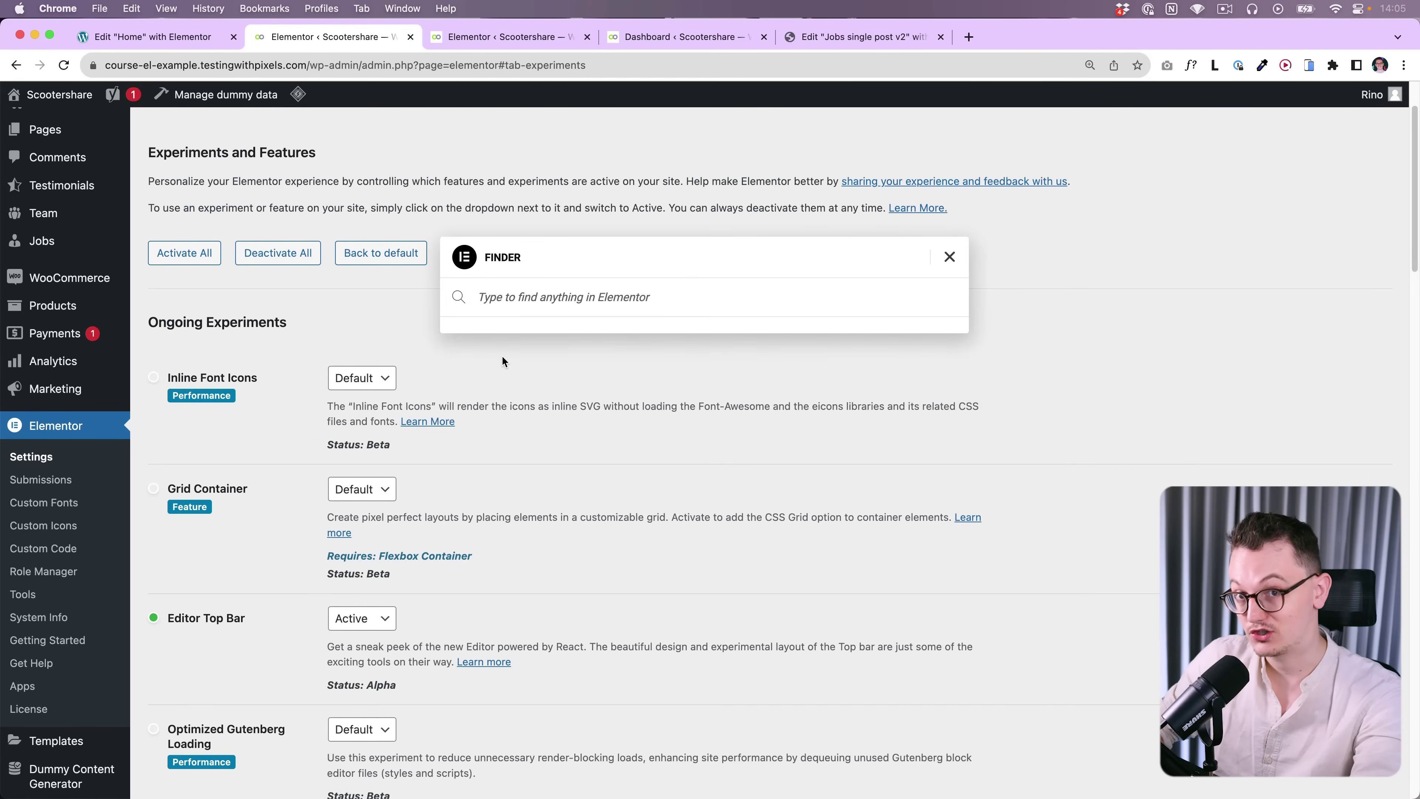
text(home)
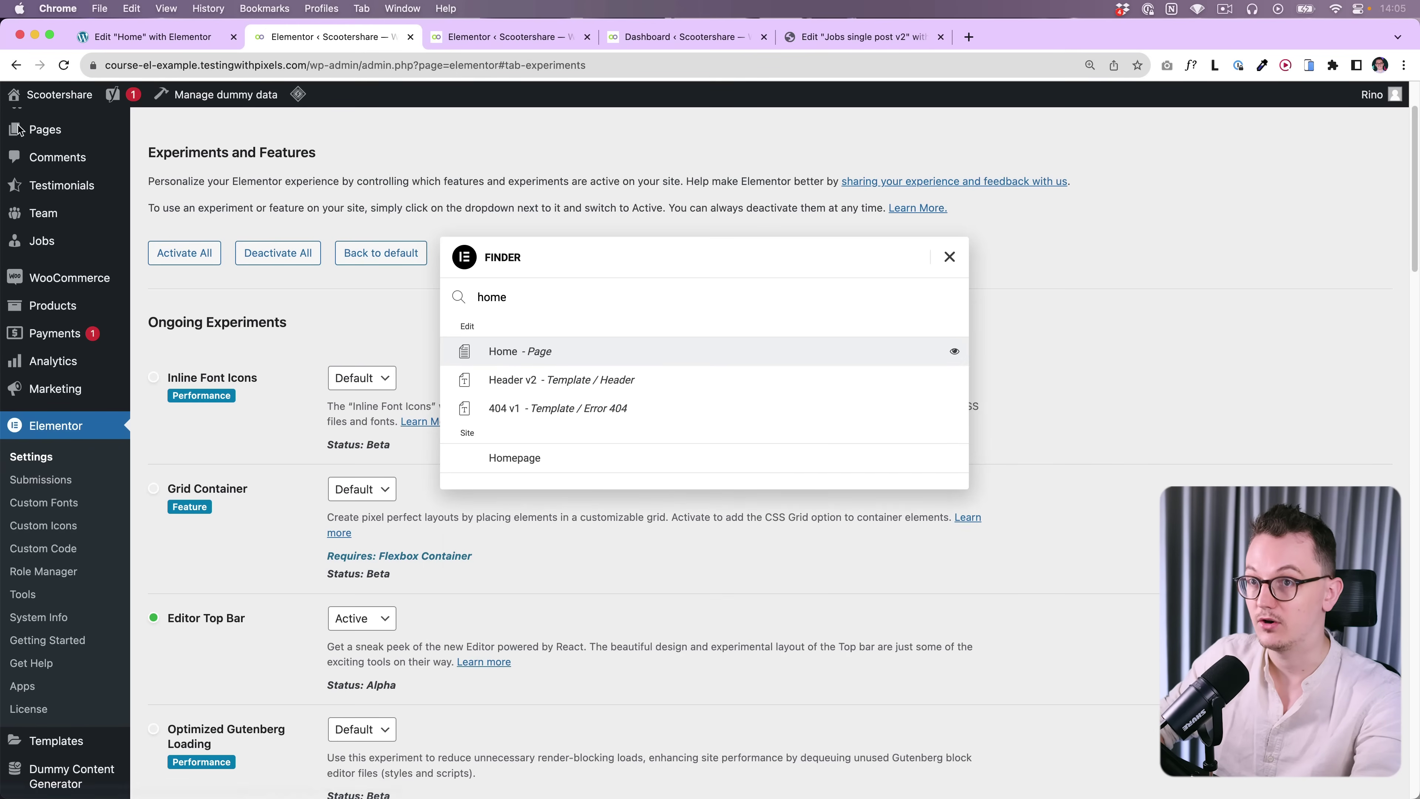
click(528, 354)
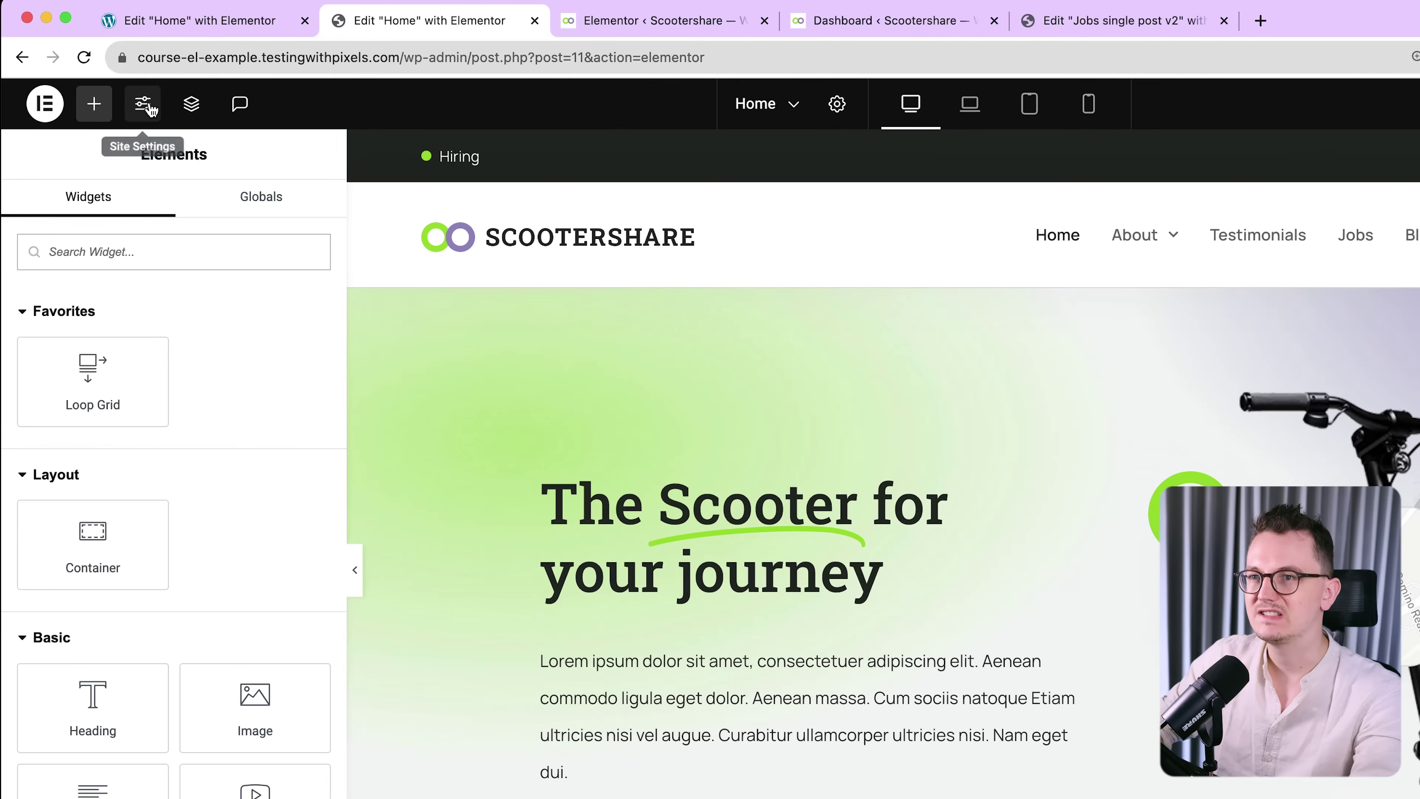
- Add Tablet Landscape and Widescreen breakpoints in Site Settings > Layout, save, and reload the editor
click(110, 101)
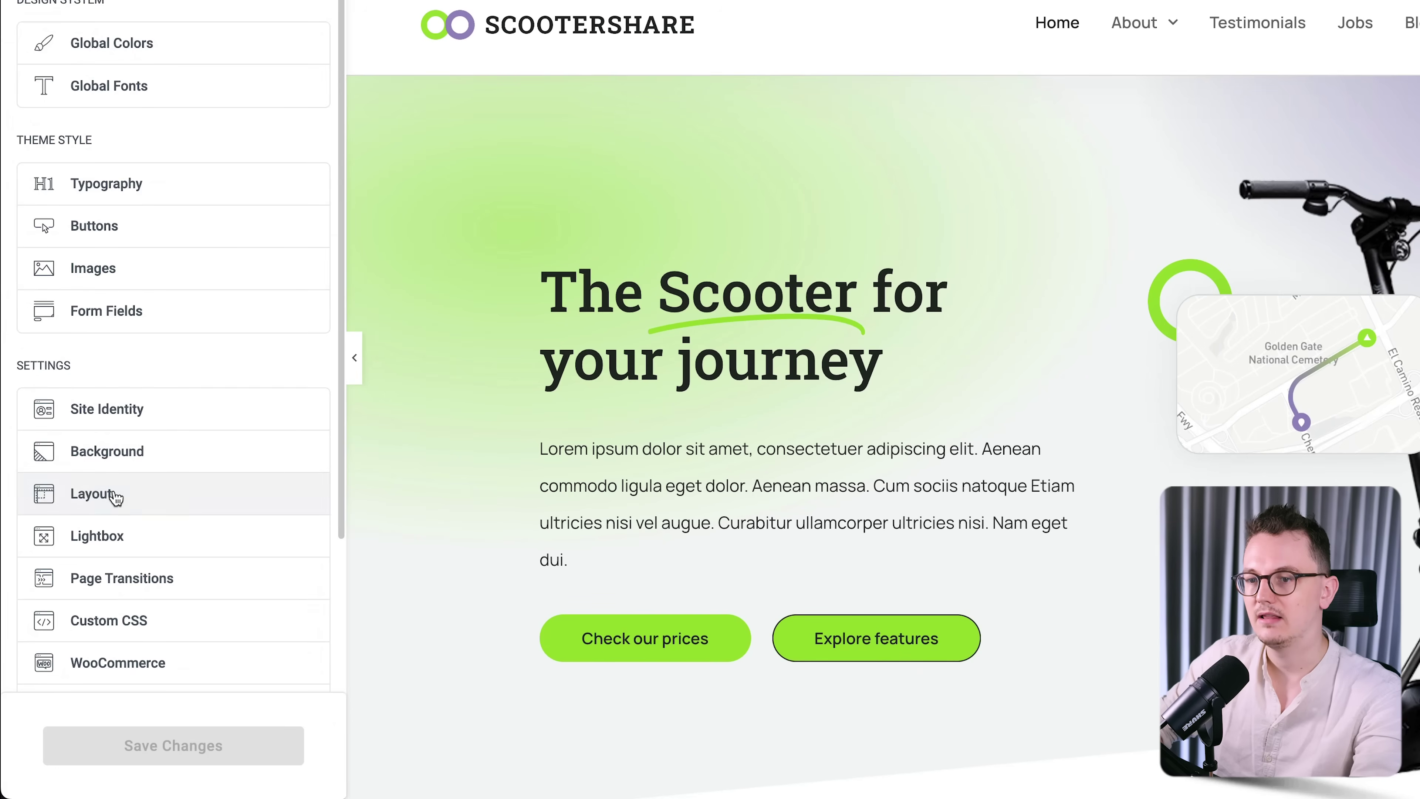
click(116, 493)
scroll(123, 491, down, 5)
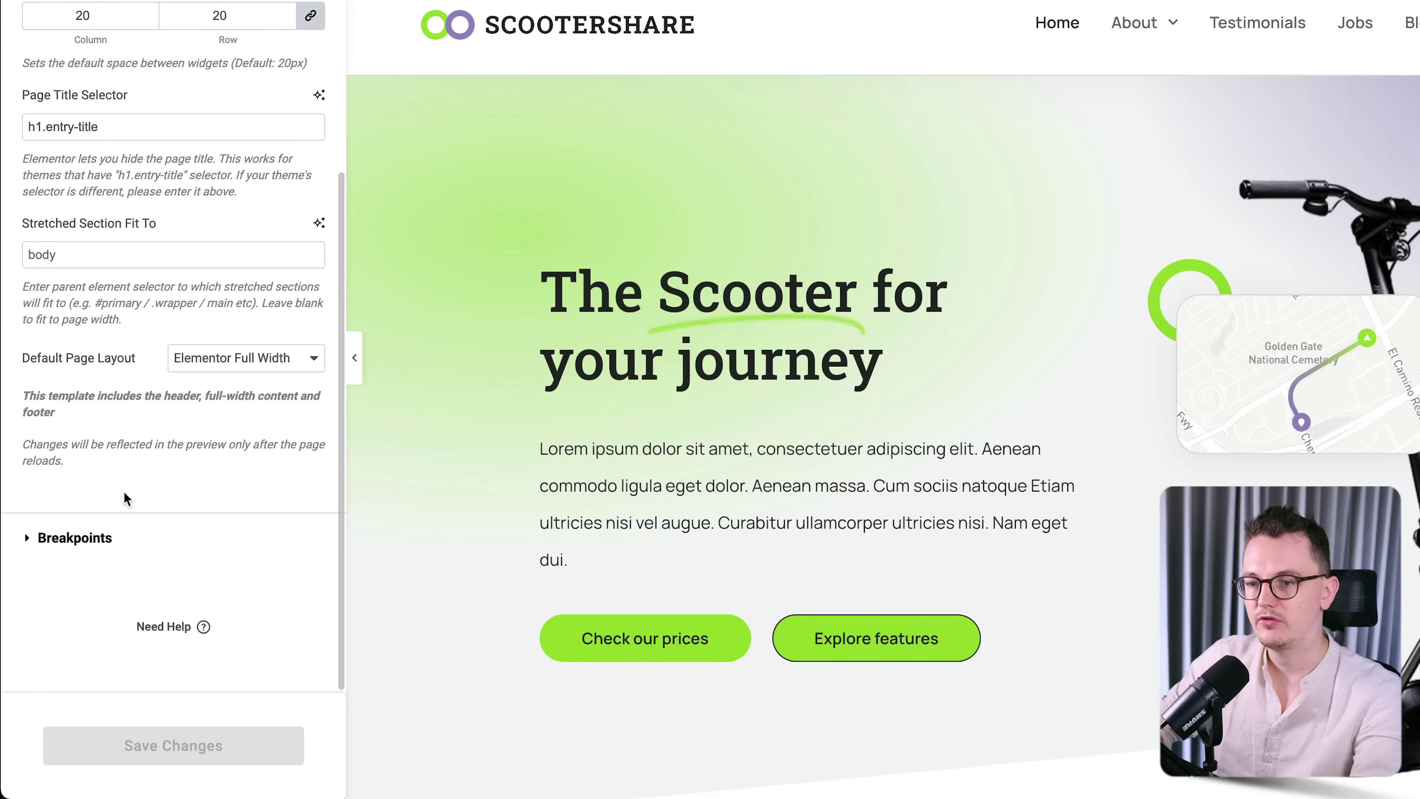
click(97, 540)
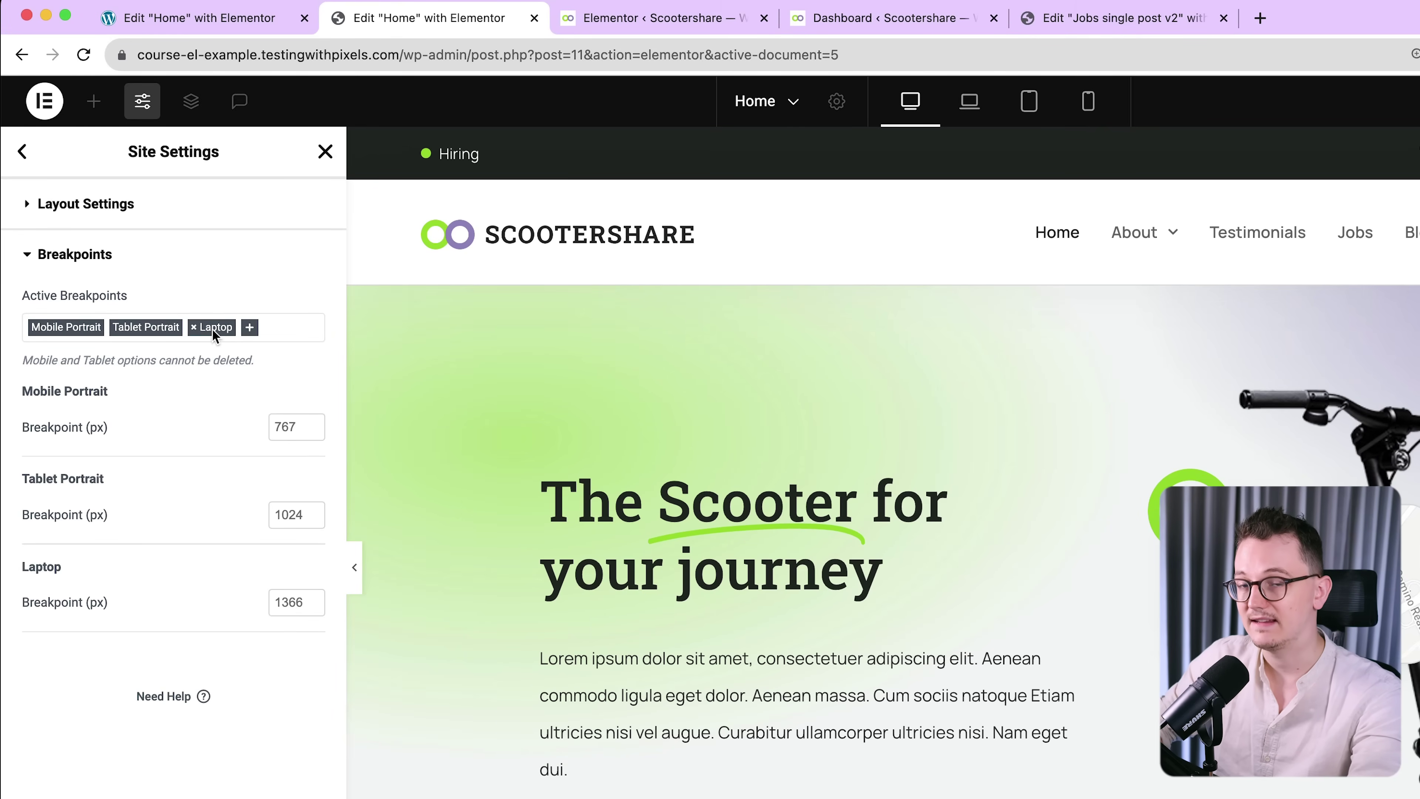
click(224, 329)
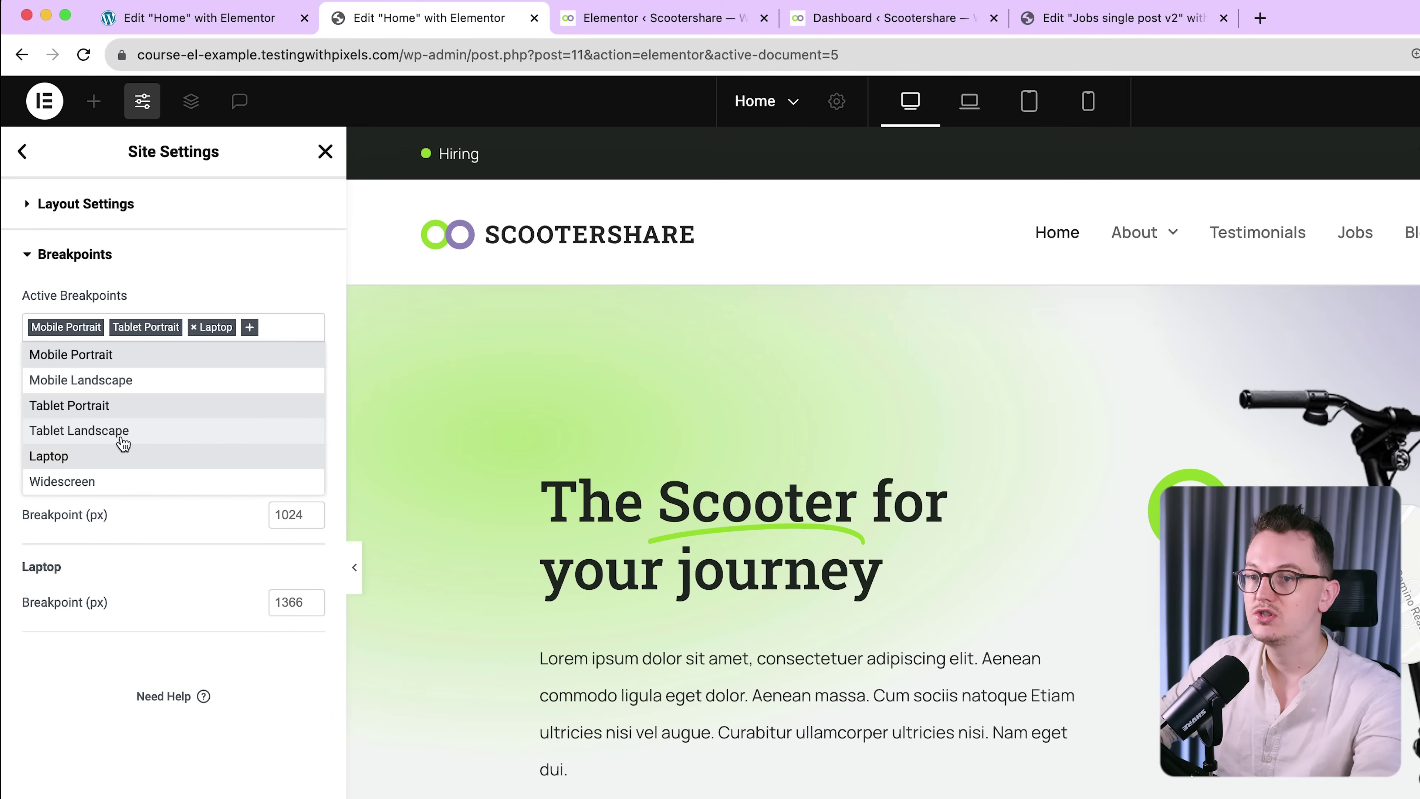
click(113, 431)
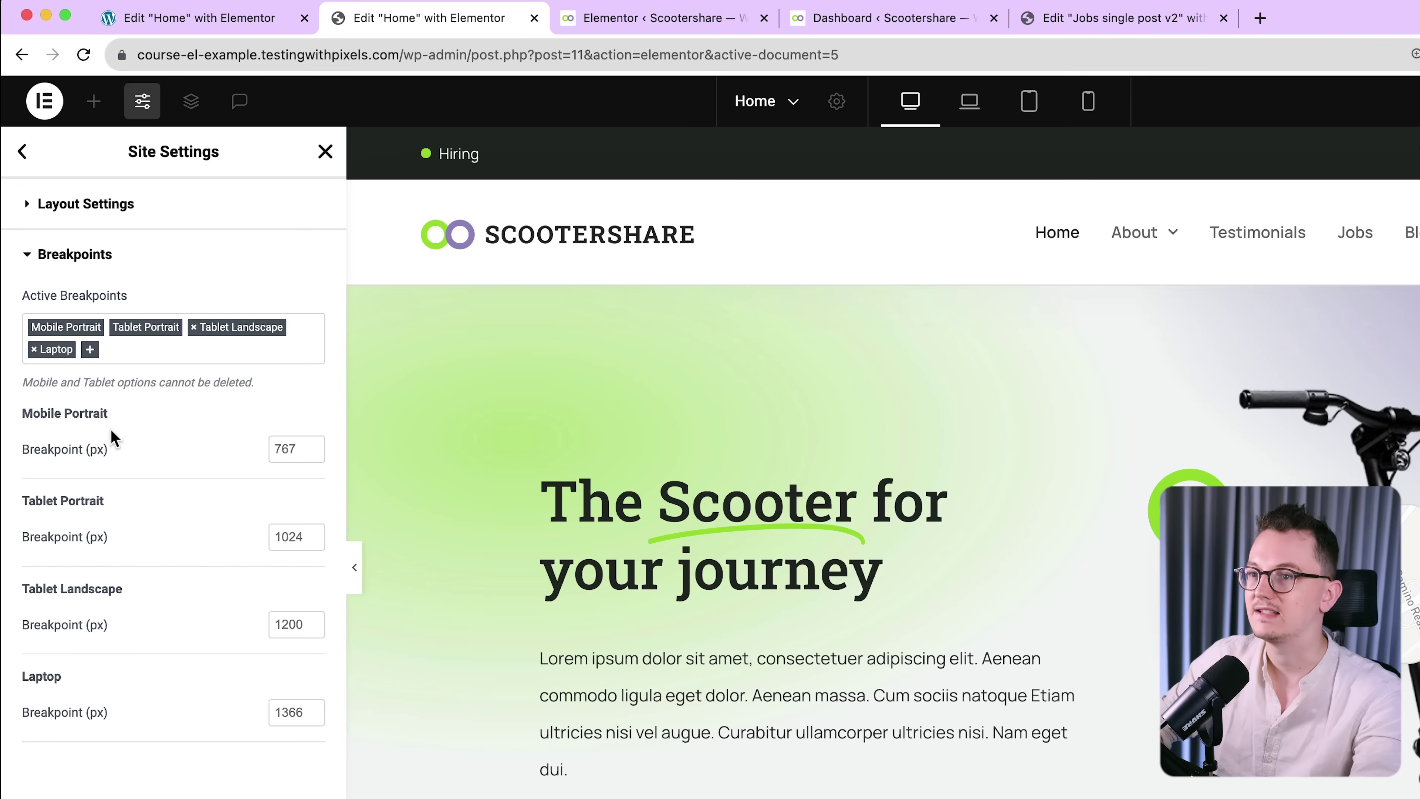
click(111, 351)
click(92, 505)
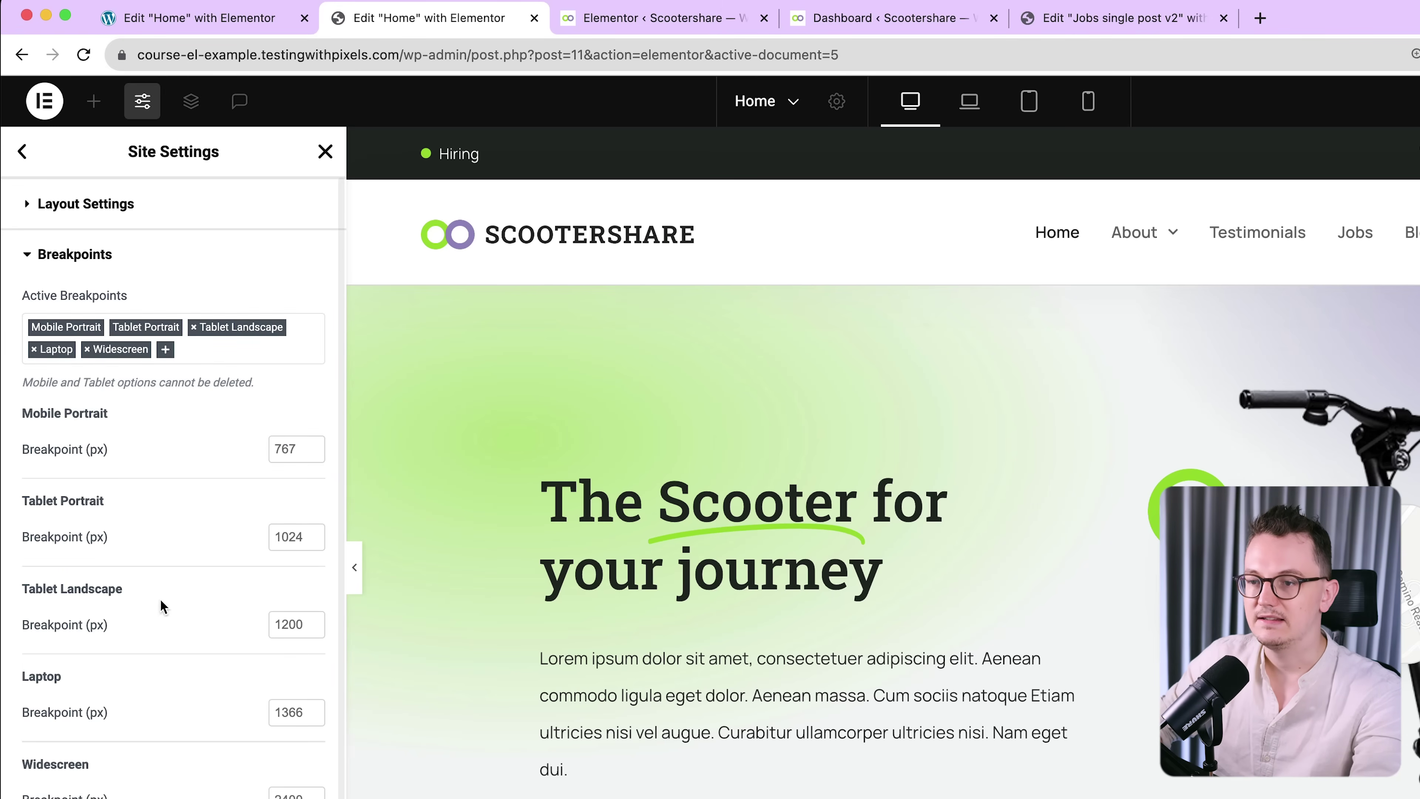
key(super+s)
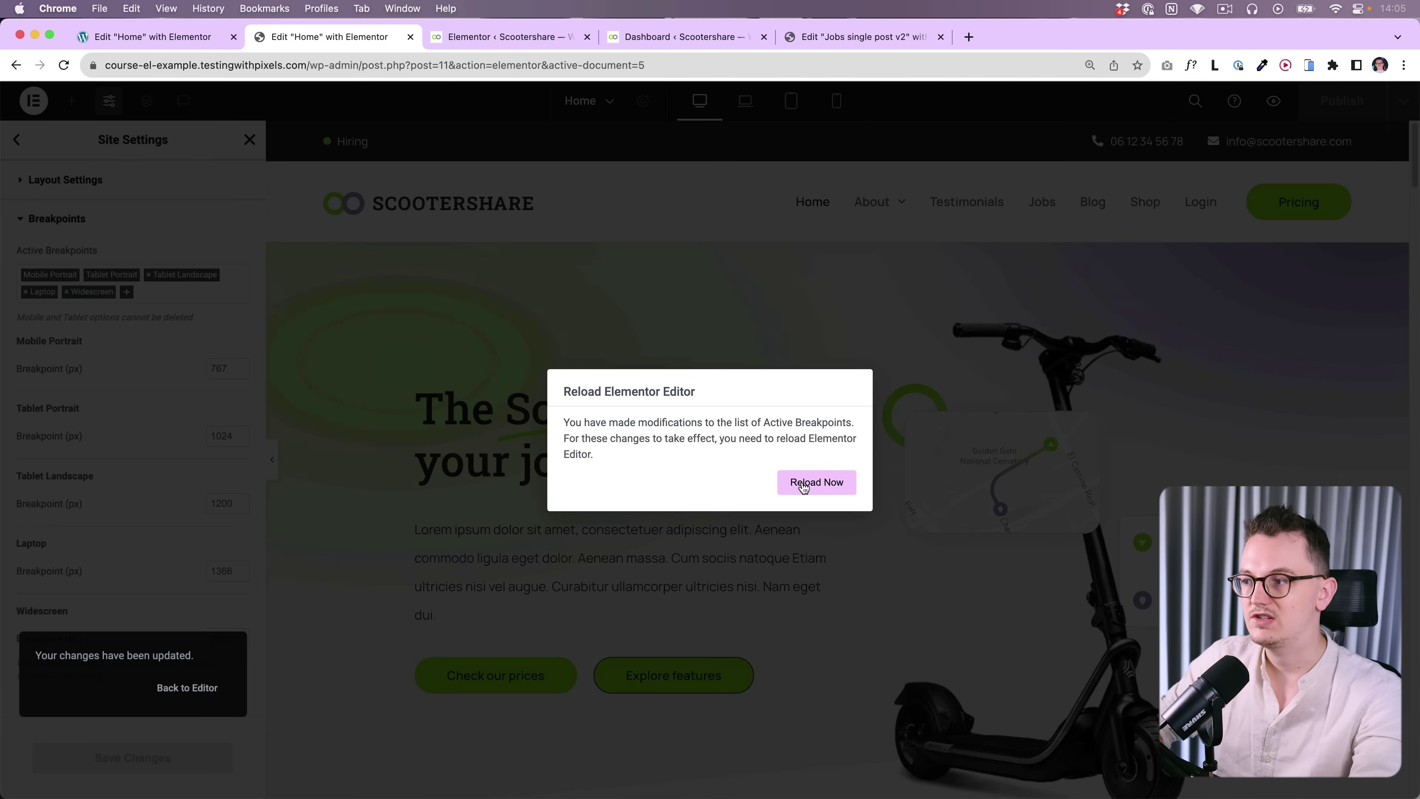
click(804, 486)
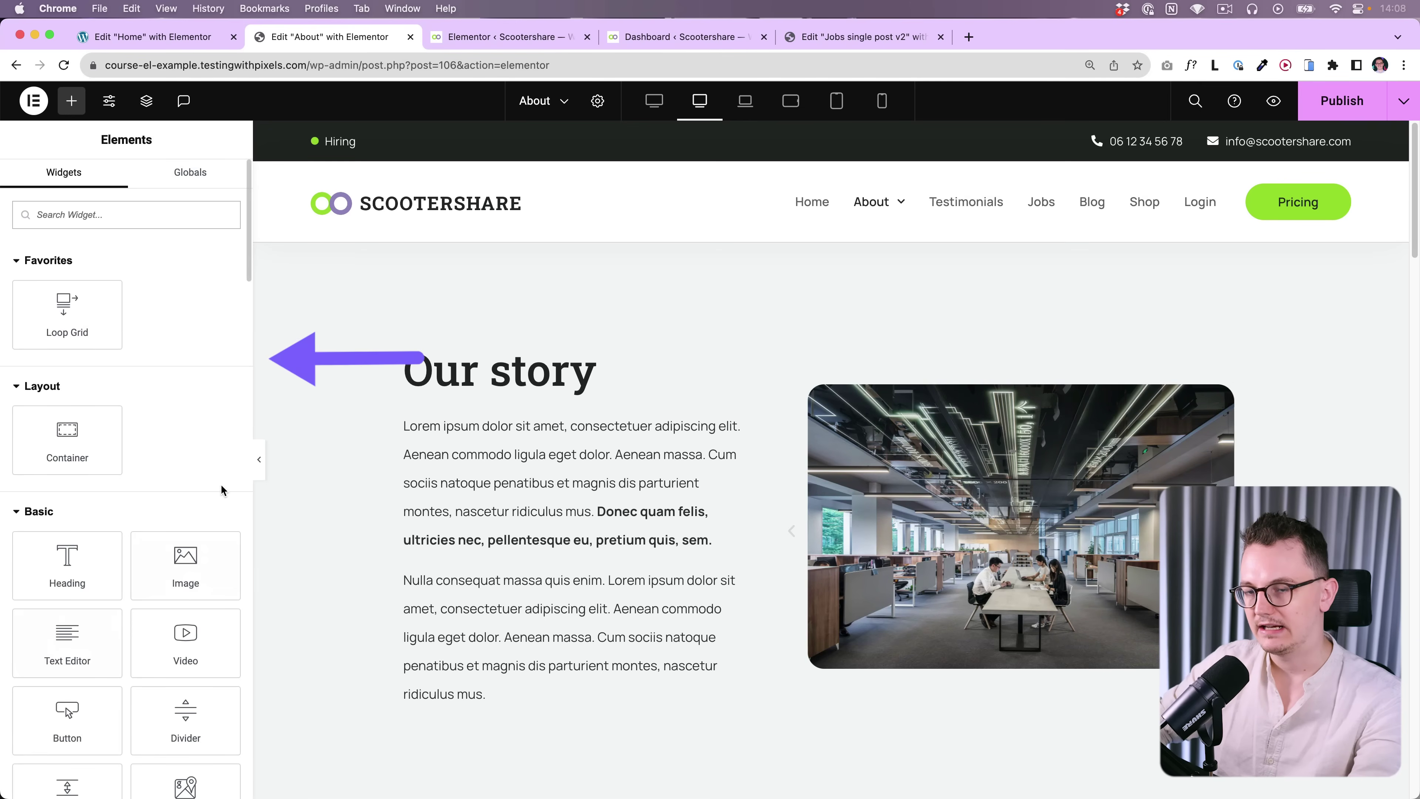
- Widen the widget panel by dragging its edge outward
scroll(220, 480, down, 1)
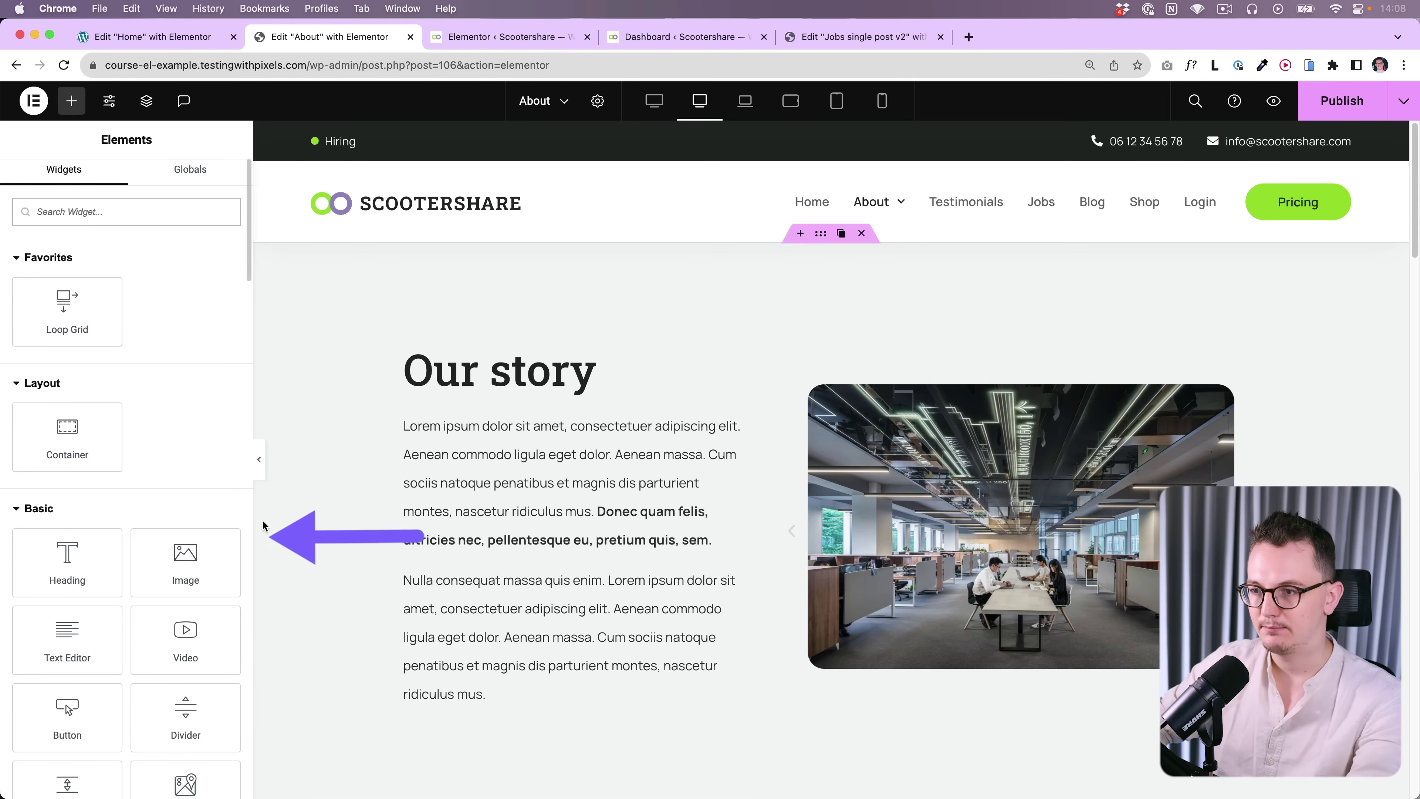
drag(254, 521, 395, 504)
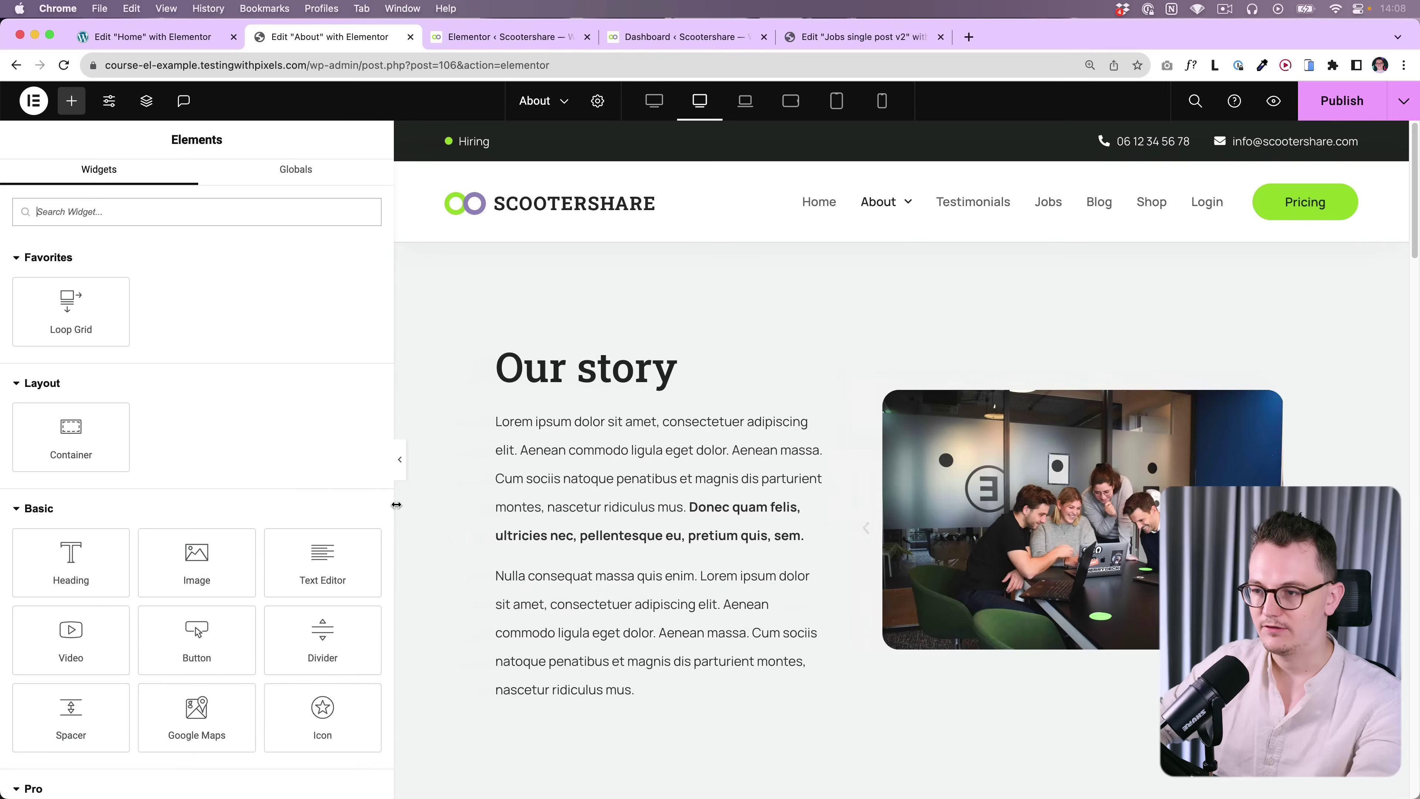
scroll(378, 508, down, 3)
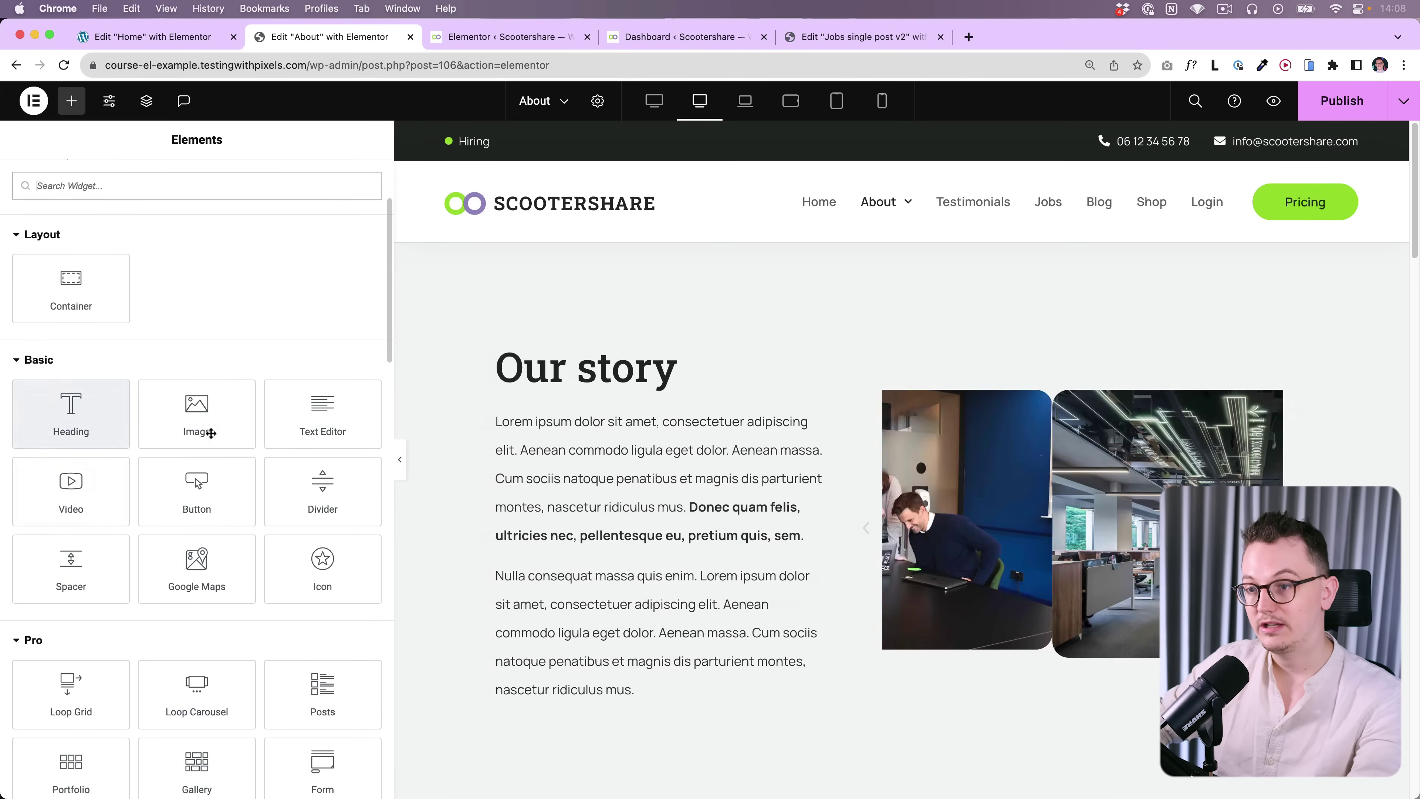
scroll(382, 500, down, 18)
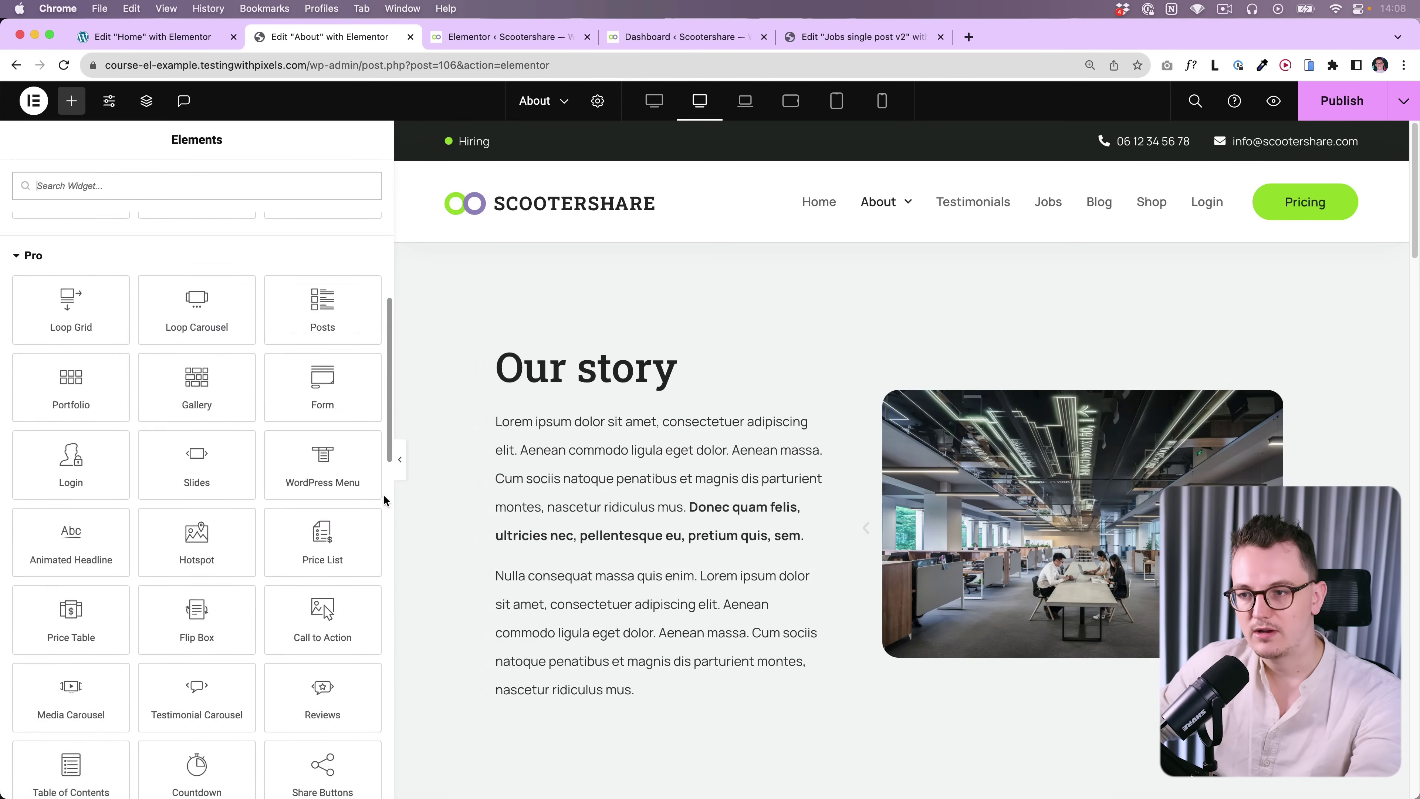
scroll(384, 500, down, 10)
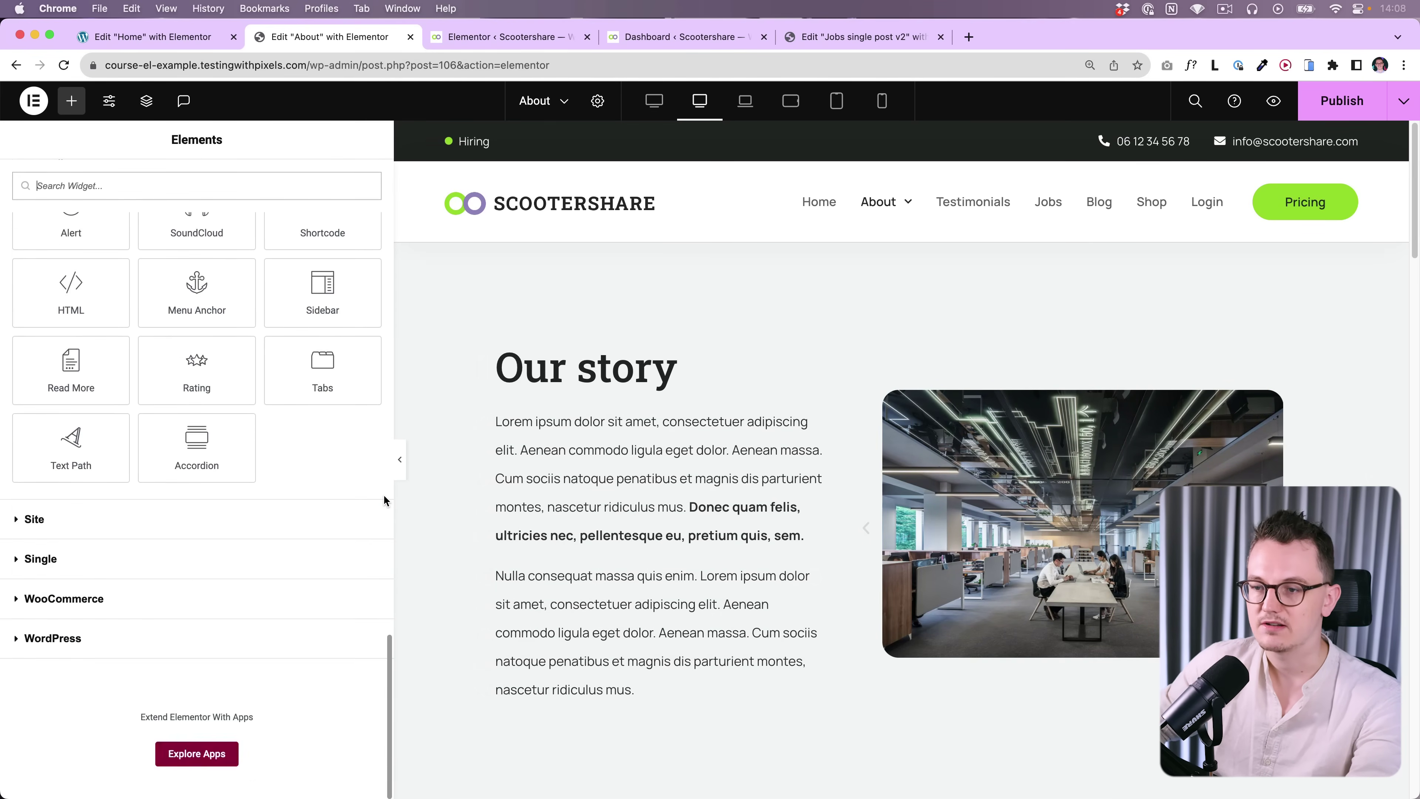
drag(390, 498, 498, 491)
scroll(366, 548, down, 15)
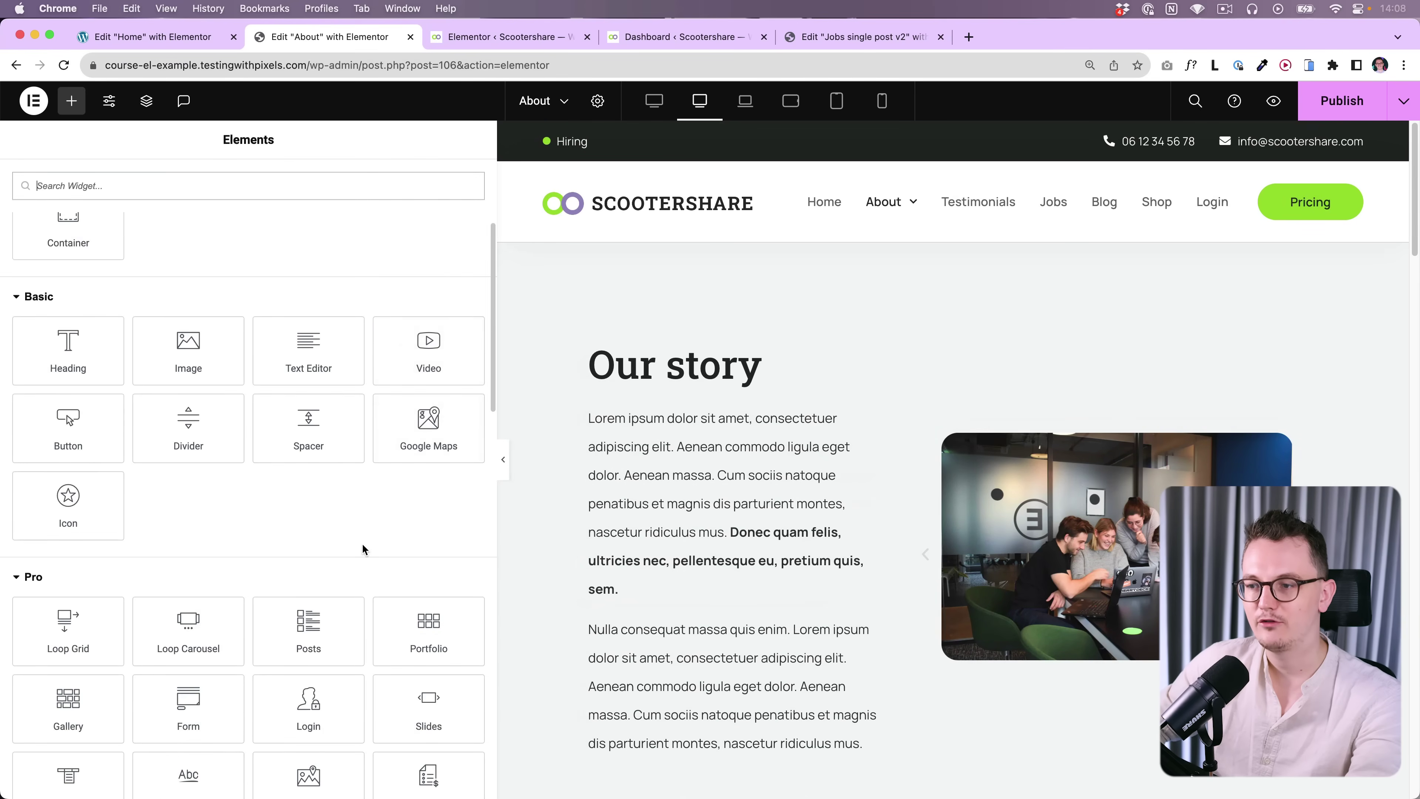
scroll(368, 549, up, 15)
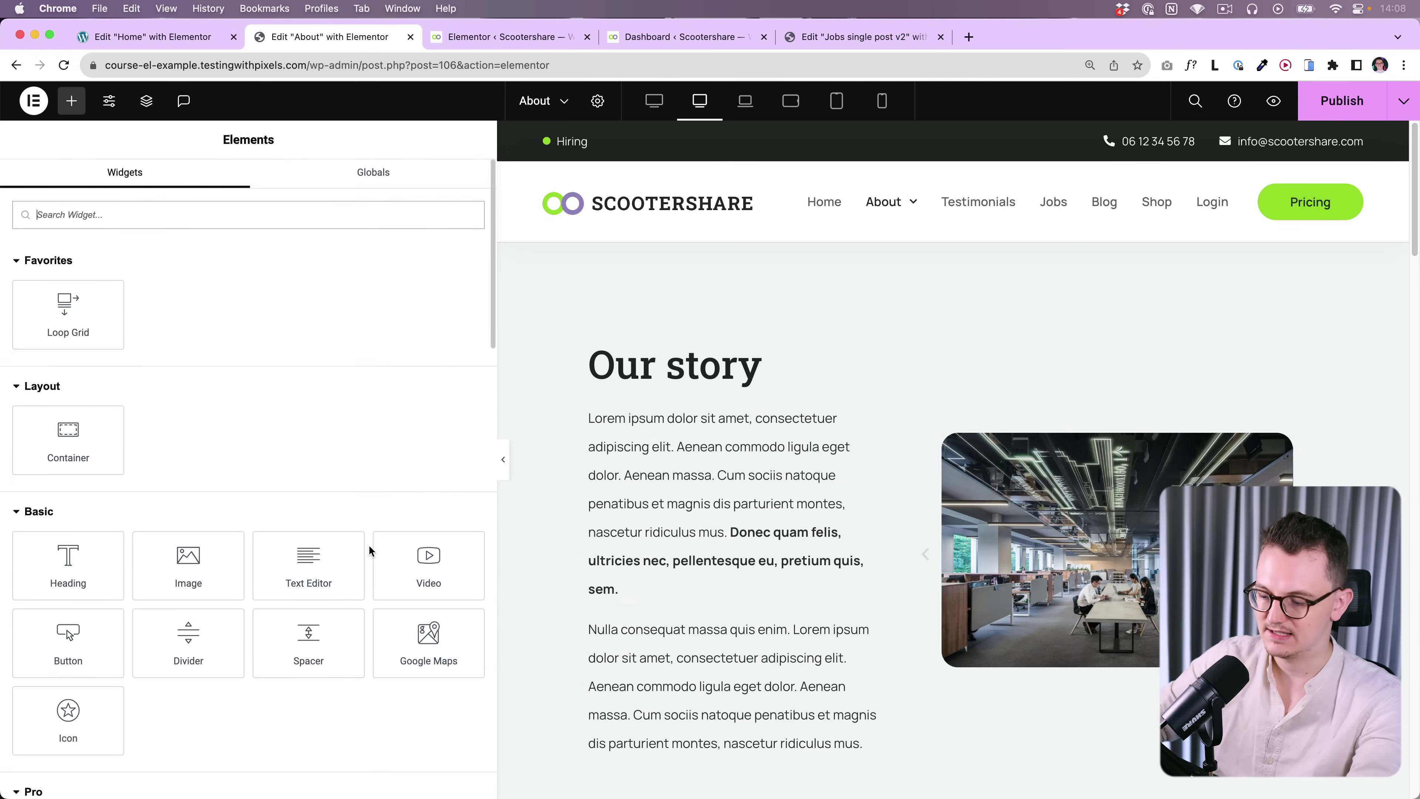
- Open the Home page via a Finder search for 'home' and edit its hero paragraph widget
key(super+e)
text(home)
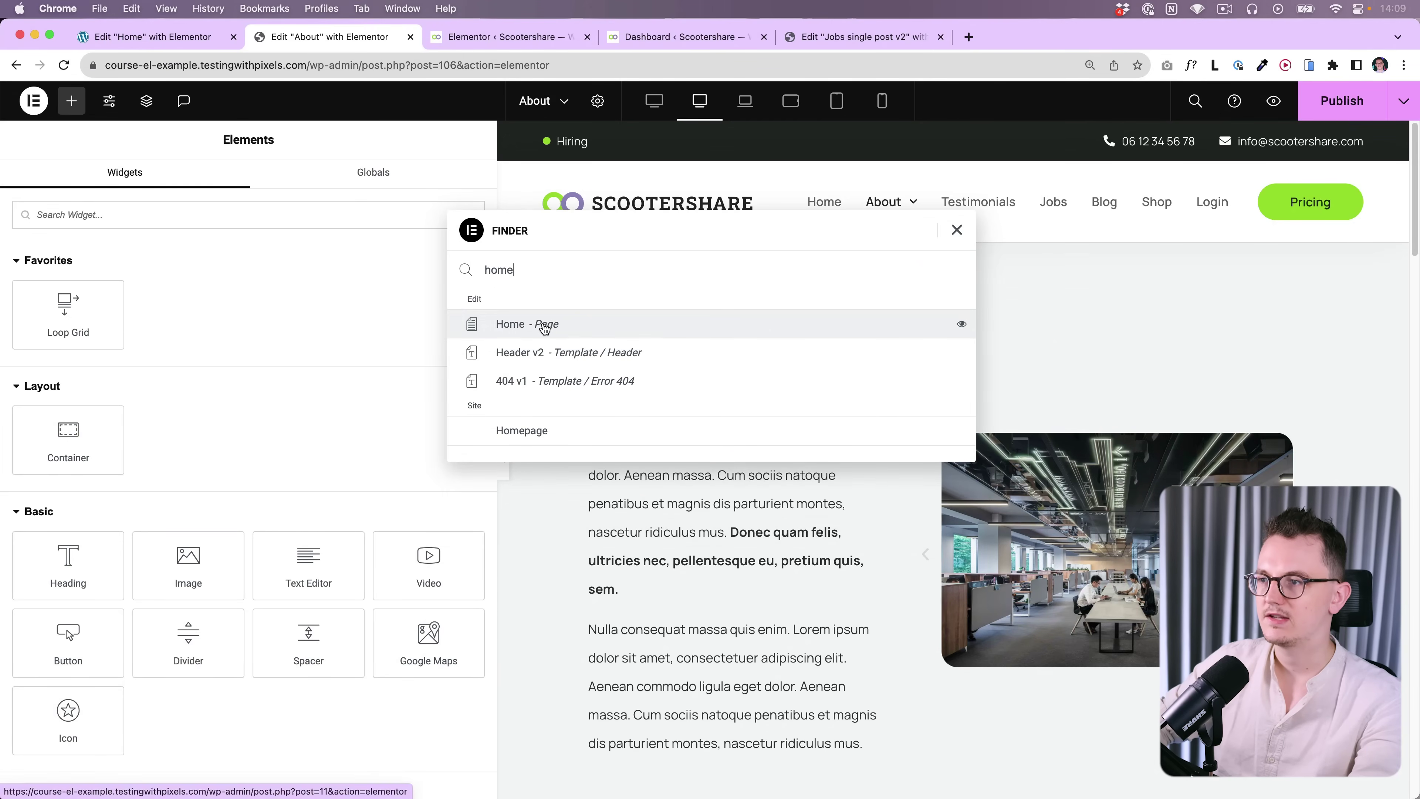
click(543, 324)
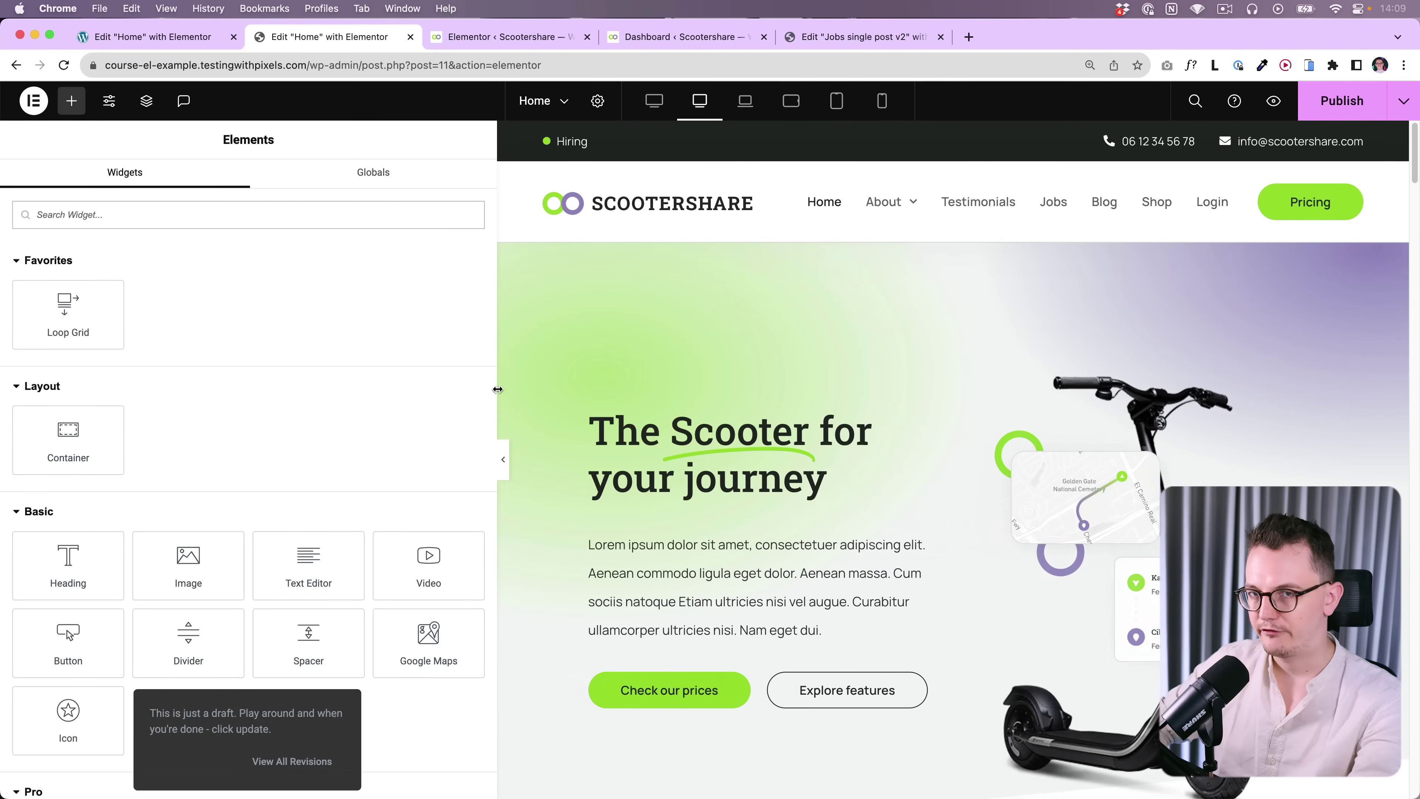
scroll(783, 447, down, 2)
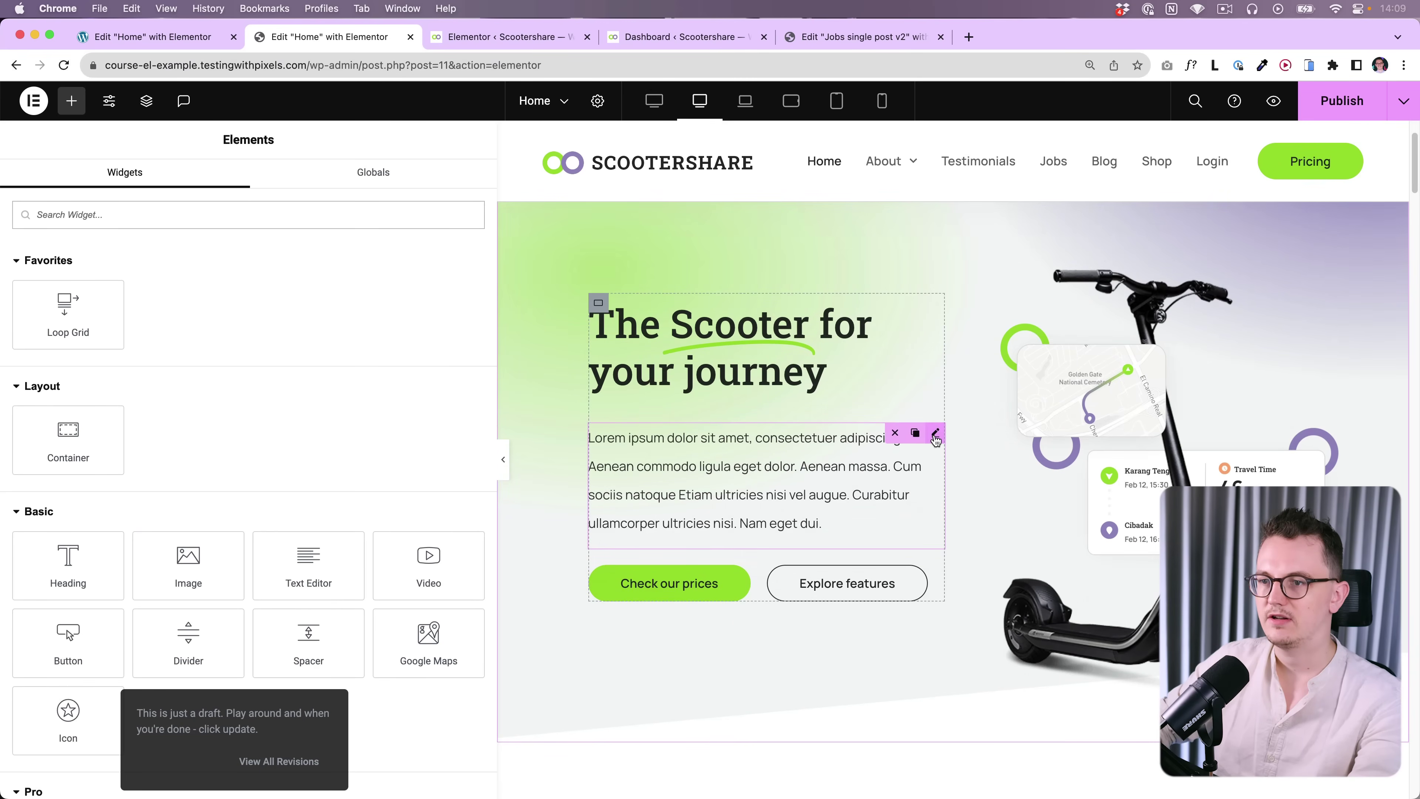
click(936, 434)
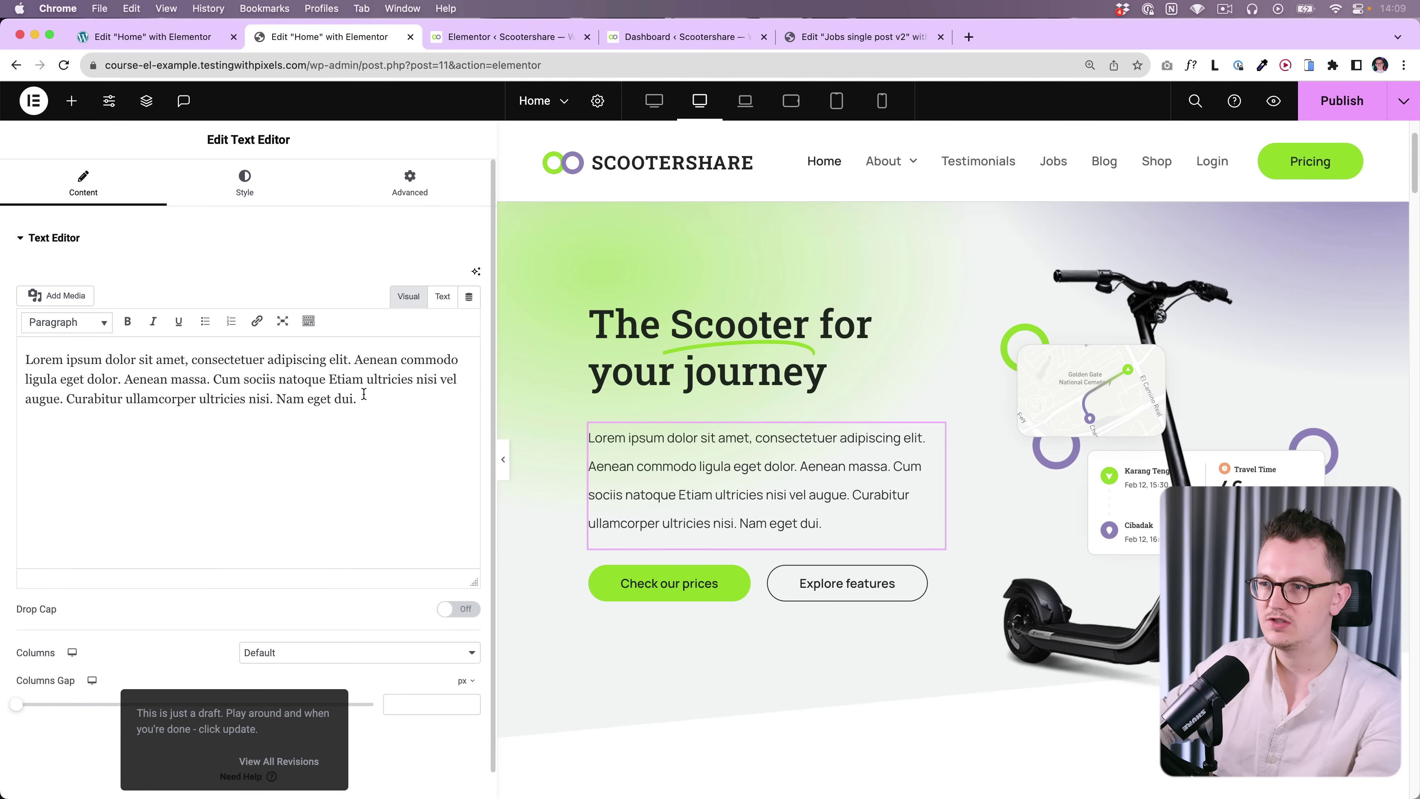
- Select the hero paragraph's Lorem ipsum text and readjust the side panel width
drag(364, 394, 11, 362)
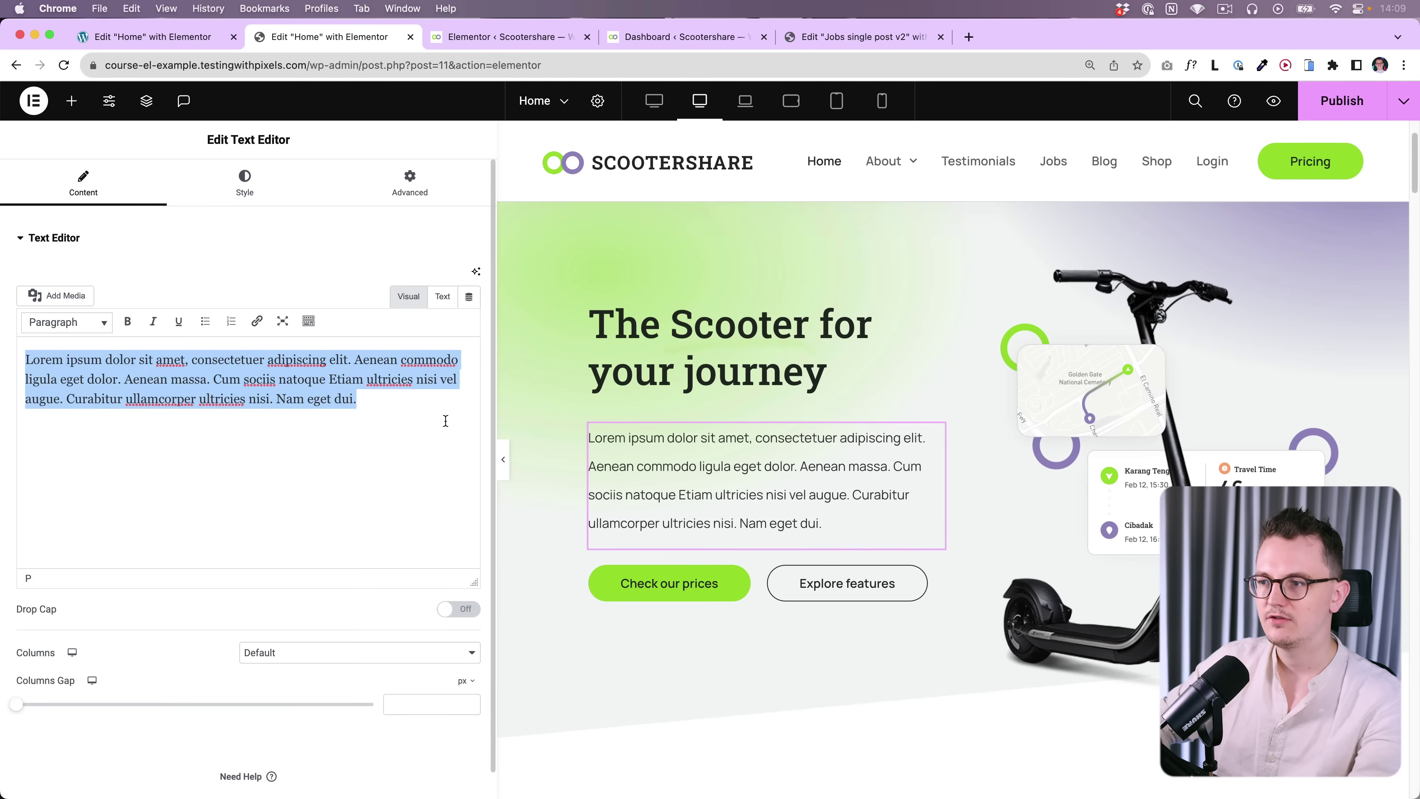
drag(407, 406, 214, 405)
drag(238, 405, 422, 396)
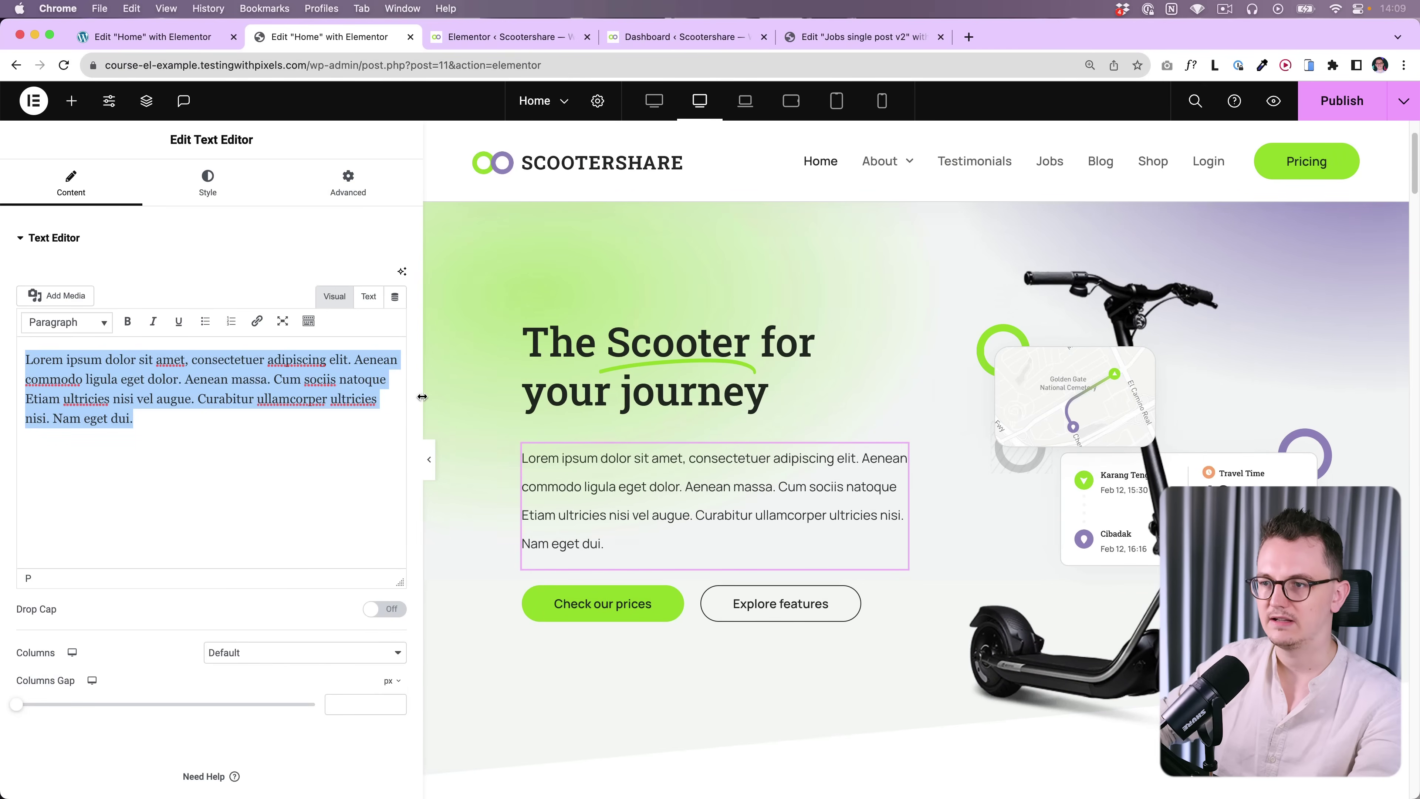
- Open User Preferences from the editor menu and set Panel Width to 390
click(193, 361)
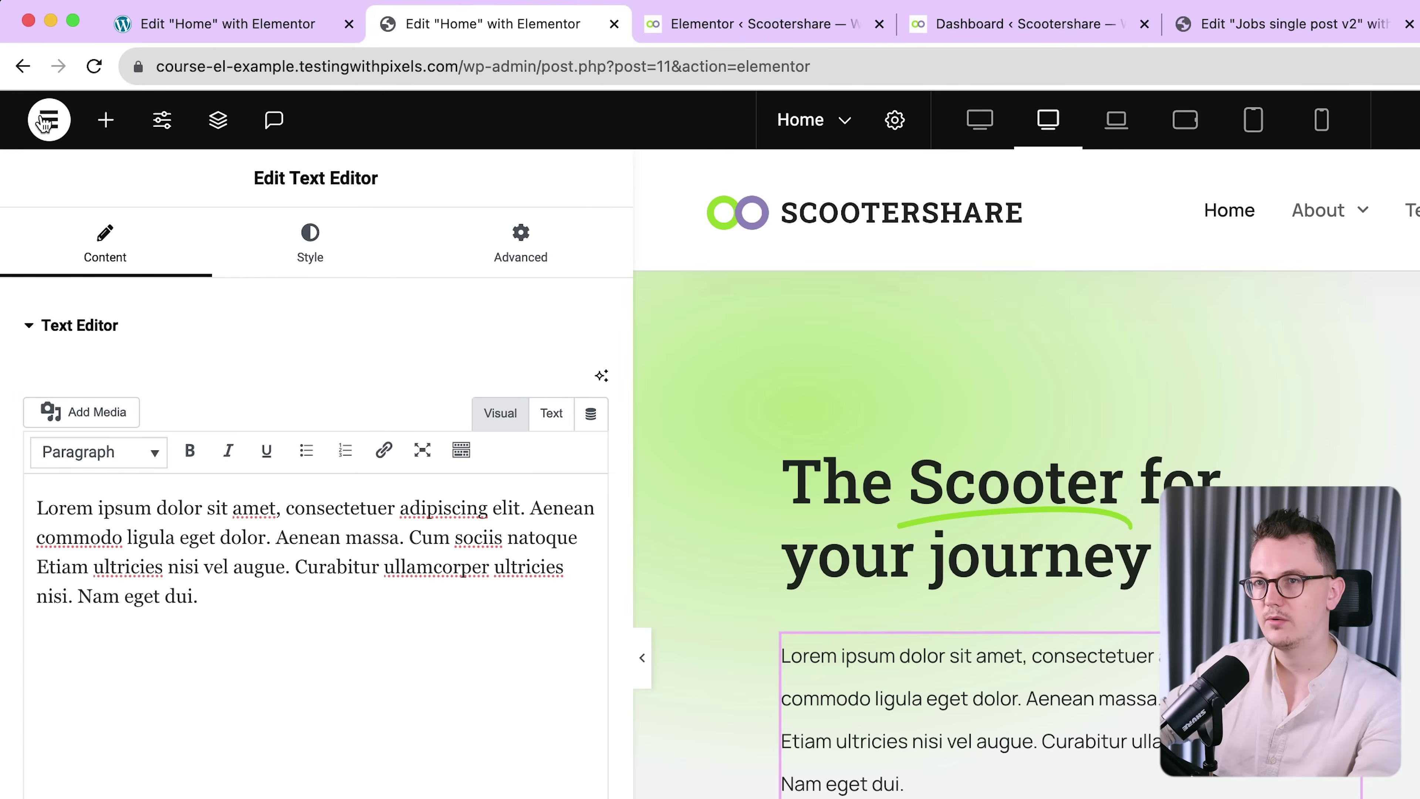
click(46, 121)
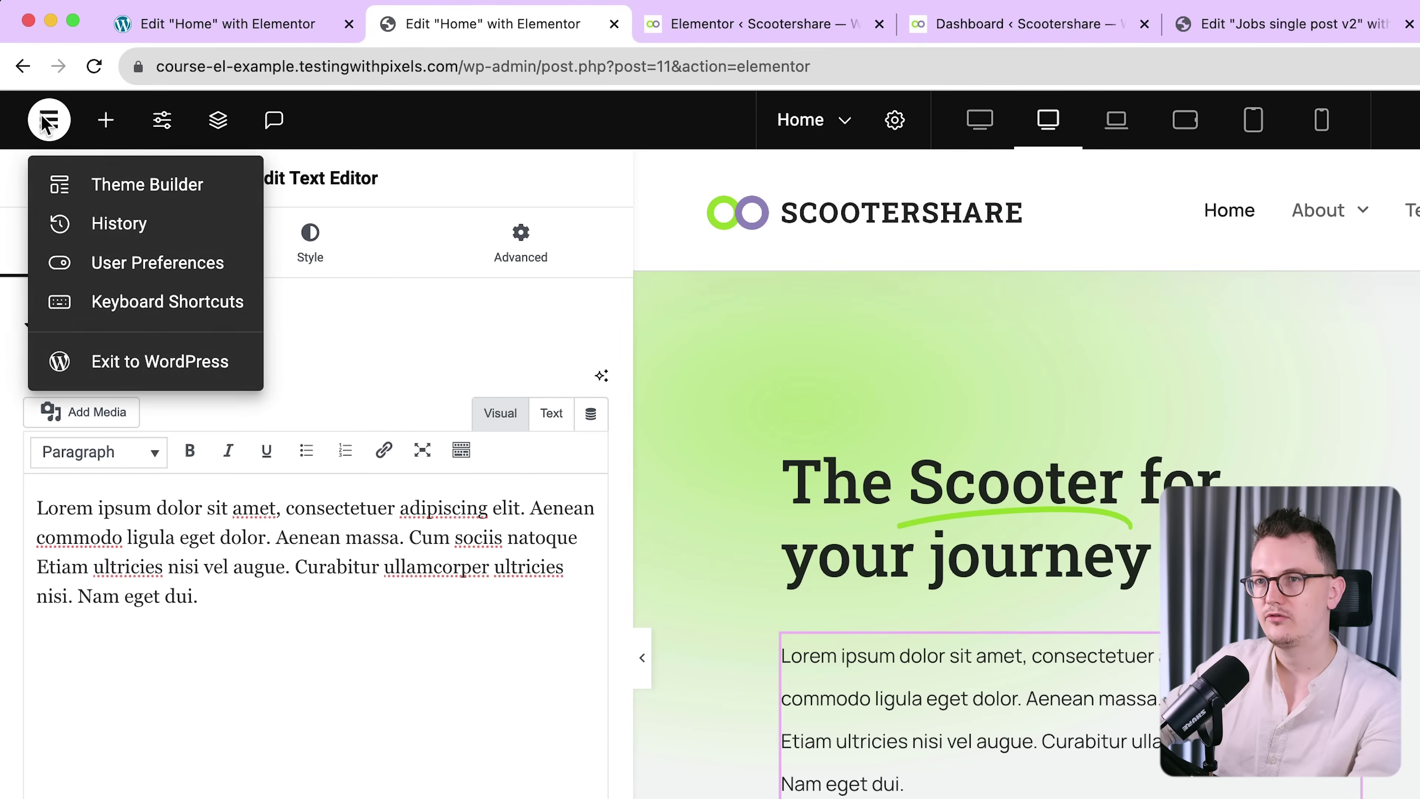
click(154, 264)
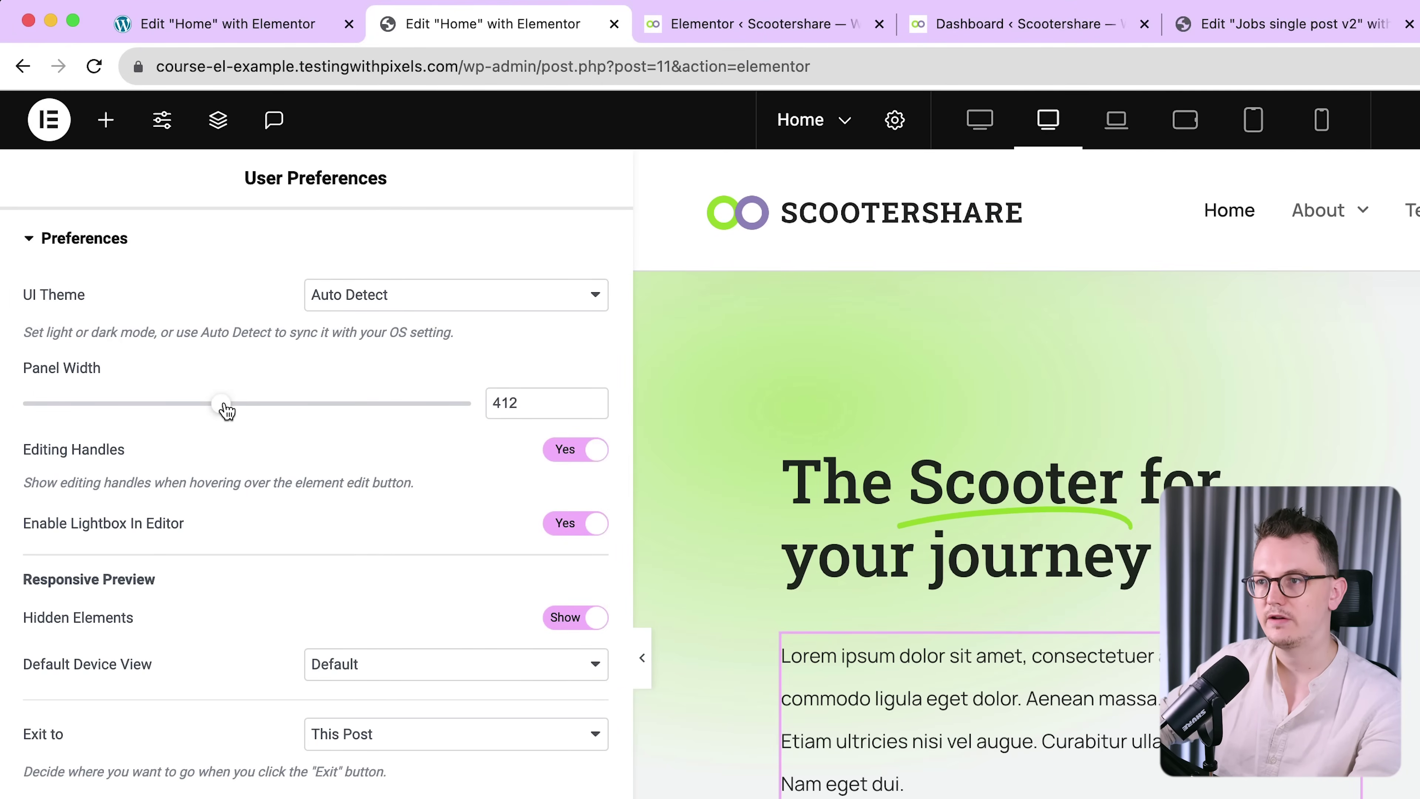
drag(226, 410, 275, 373)
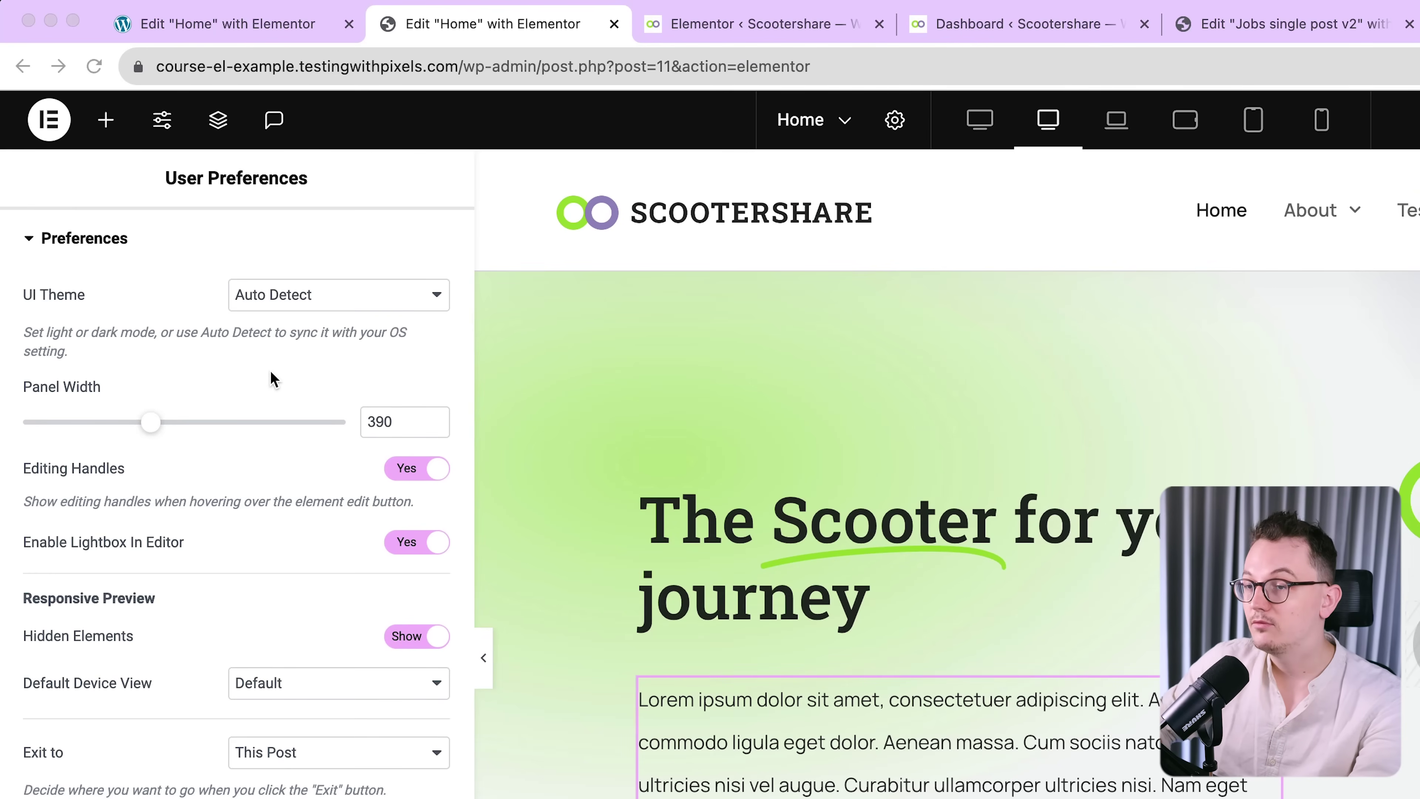
- Try the Dark and Auto Detect UI themes, then set the UI Theme to Light
click(335, 307)
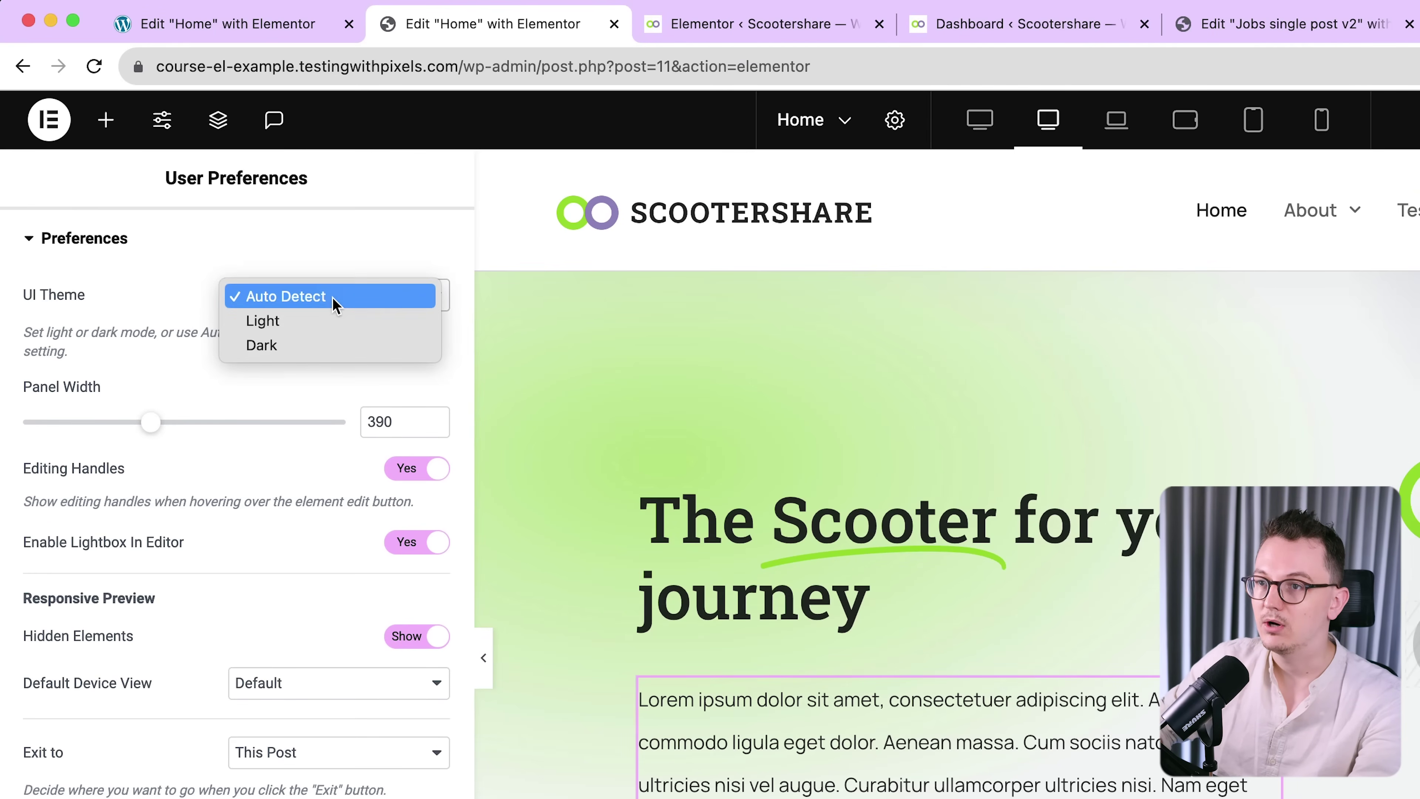
click(321, 346)
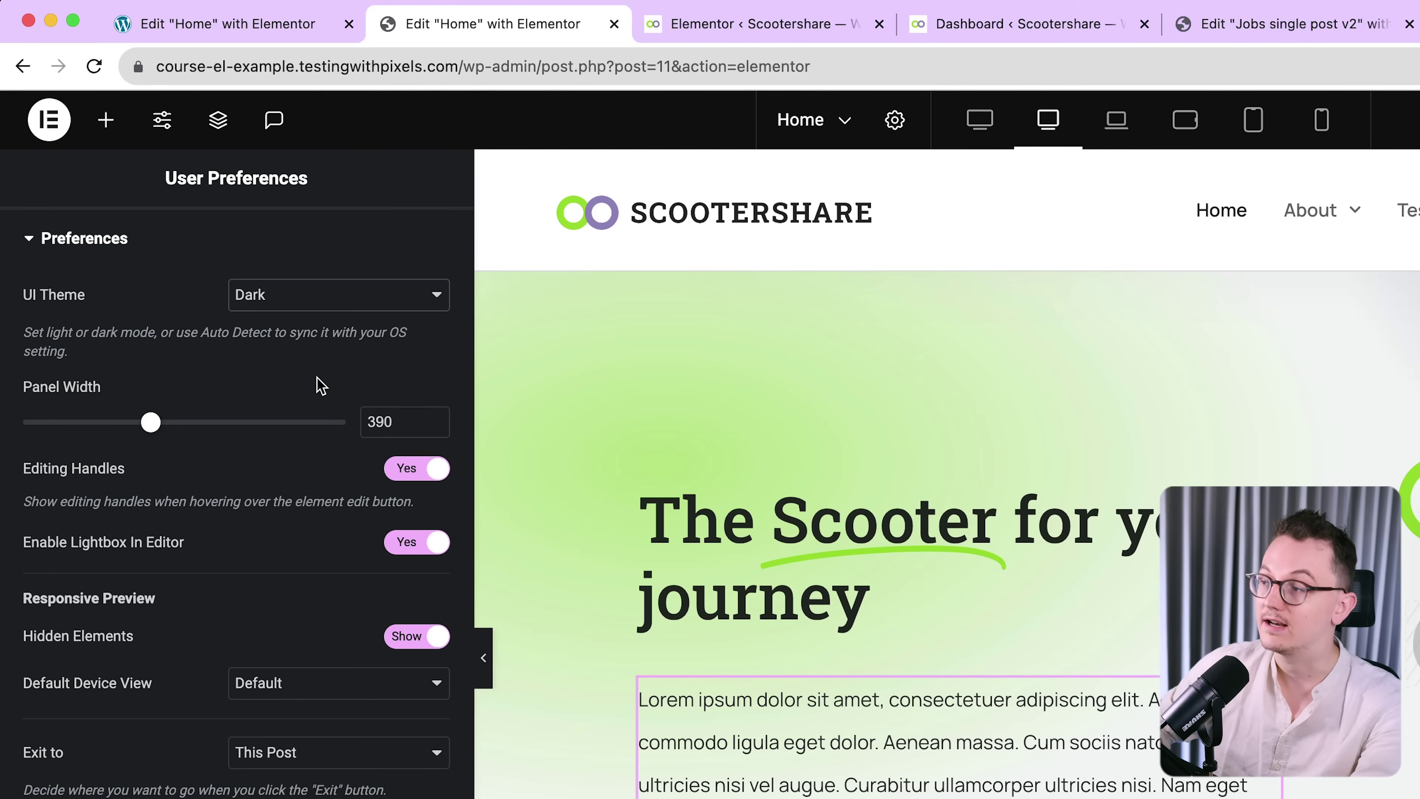
click(310, 308)
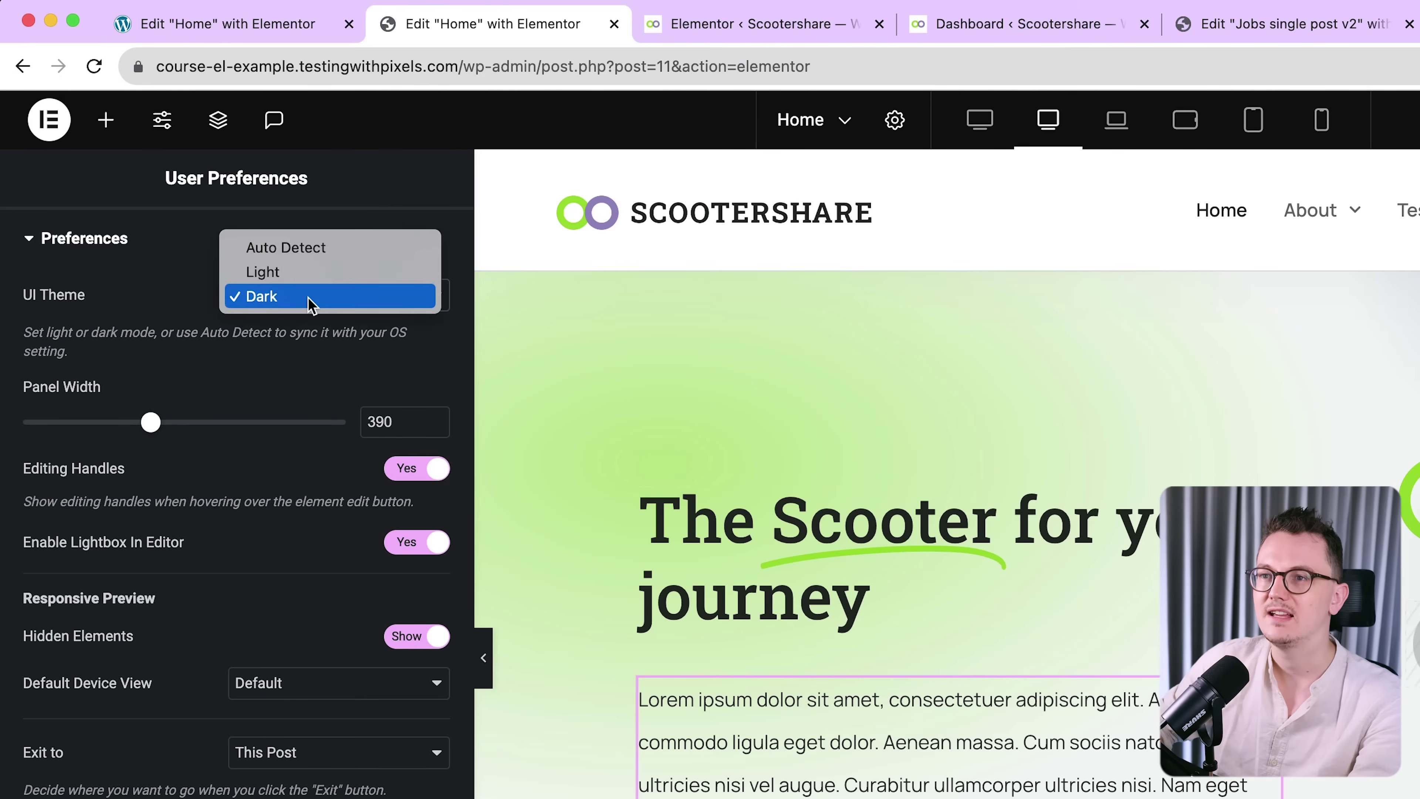
click(306, 249)
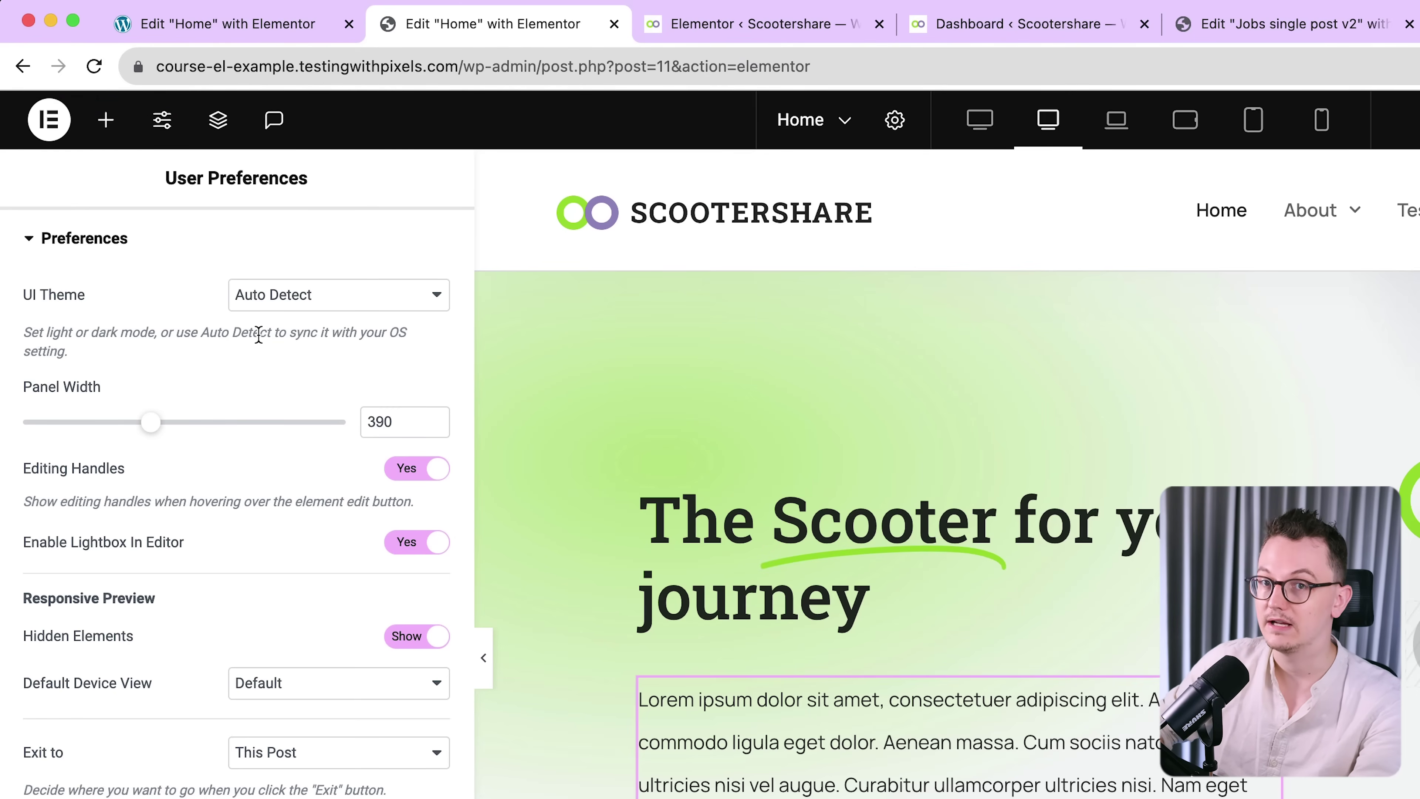
click(307, 293)
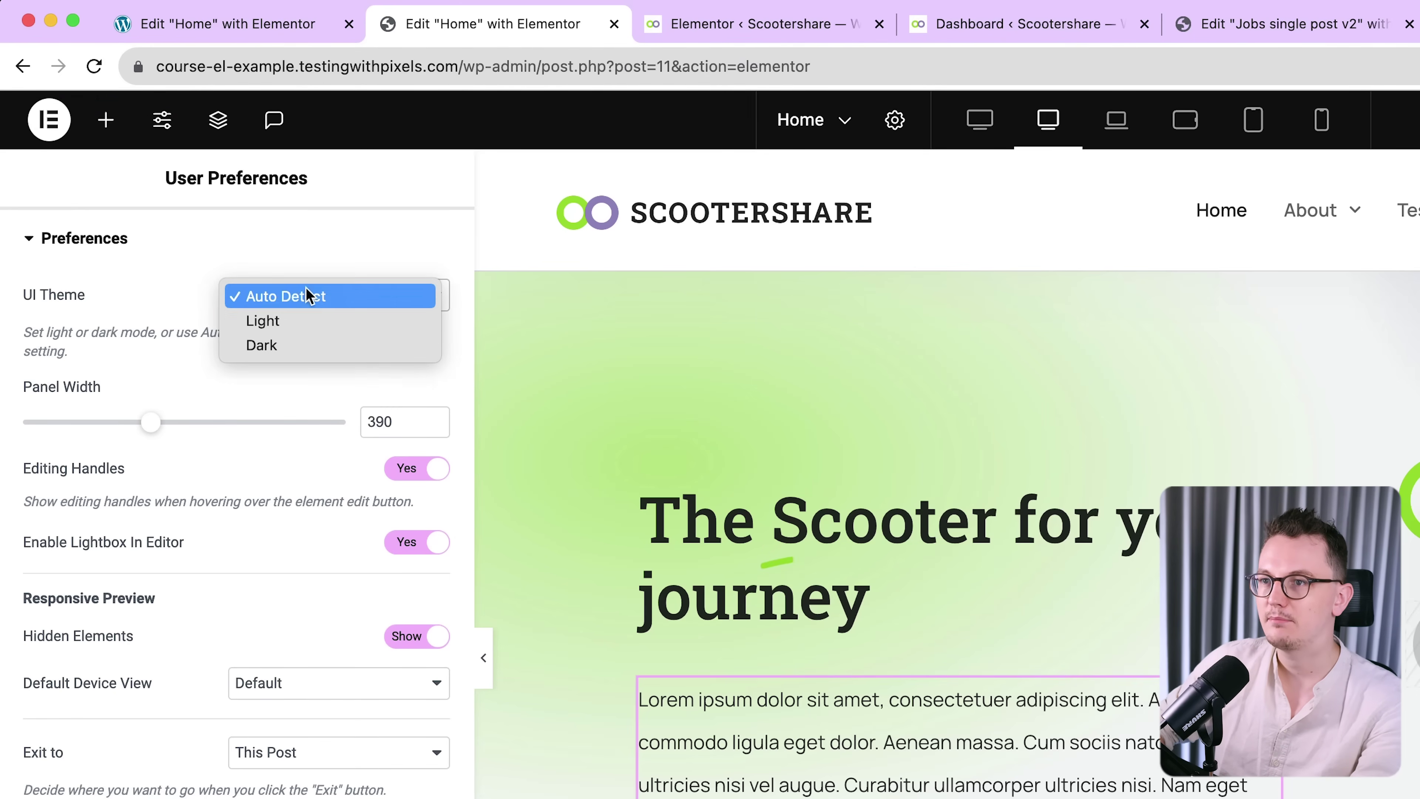
click(291, 321)
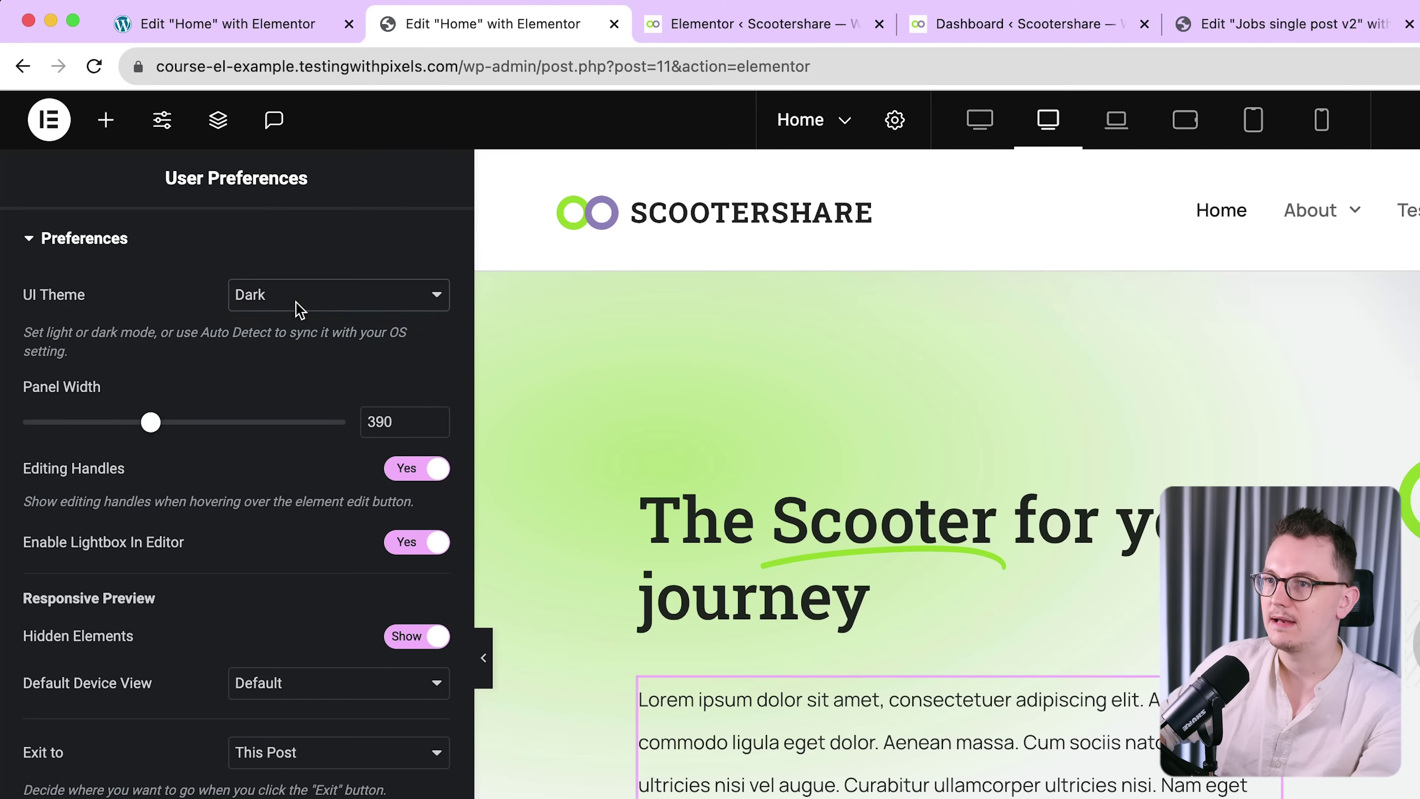
click(295, 305)
click(295, 271)
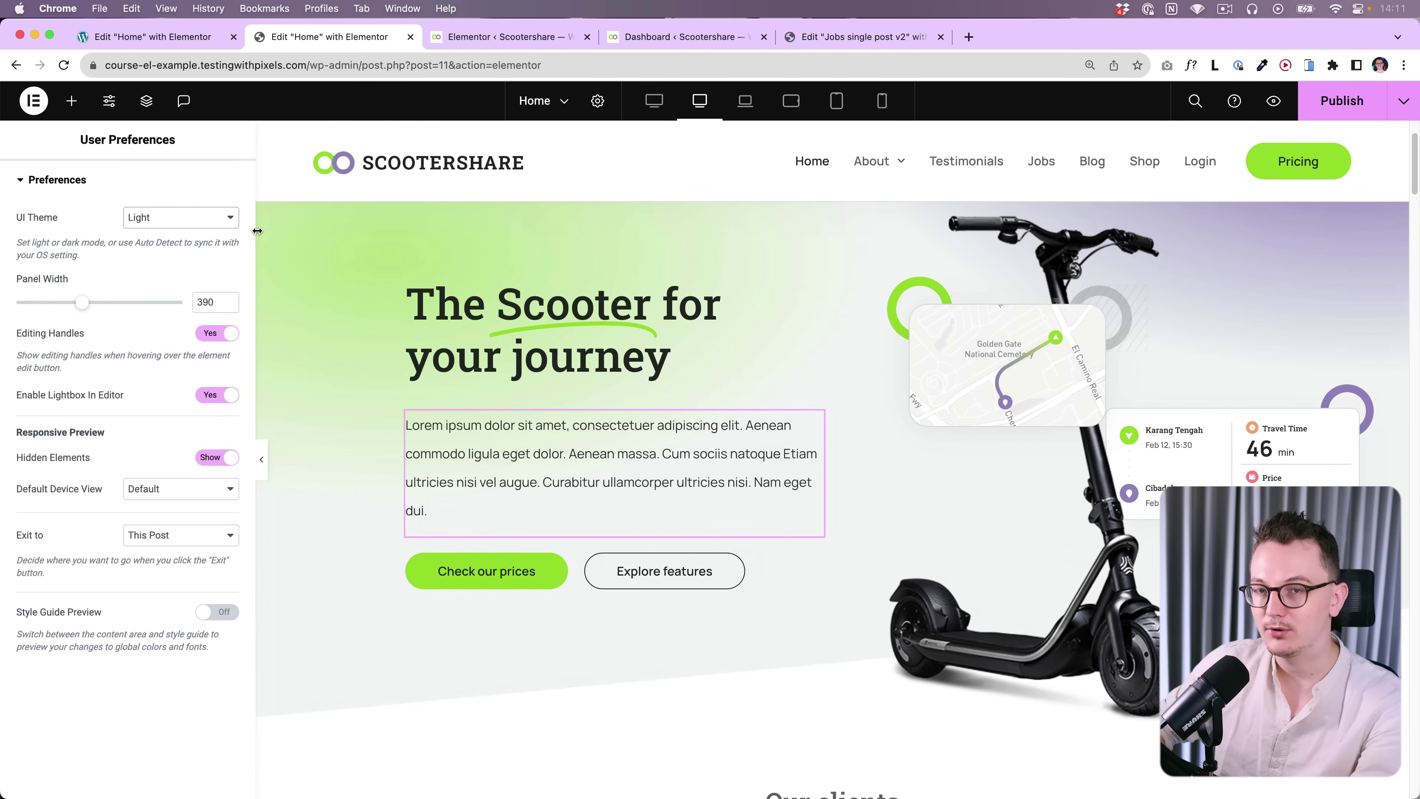
- Reopen the hero paragraph text widget for editing and scroll down toward the Explore features button
scroll(570, 487, down, 3)
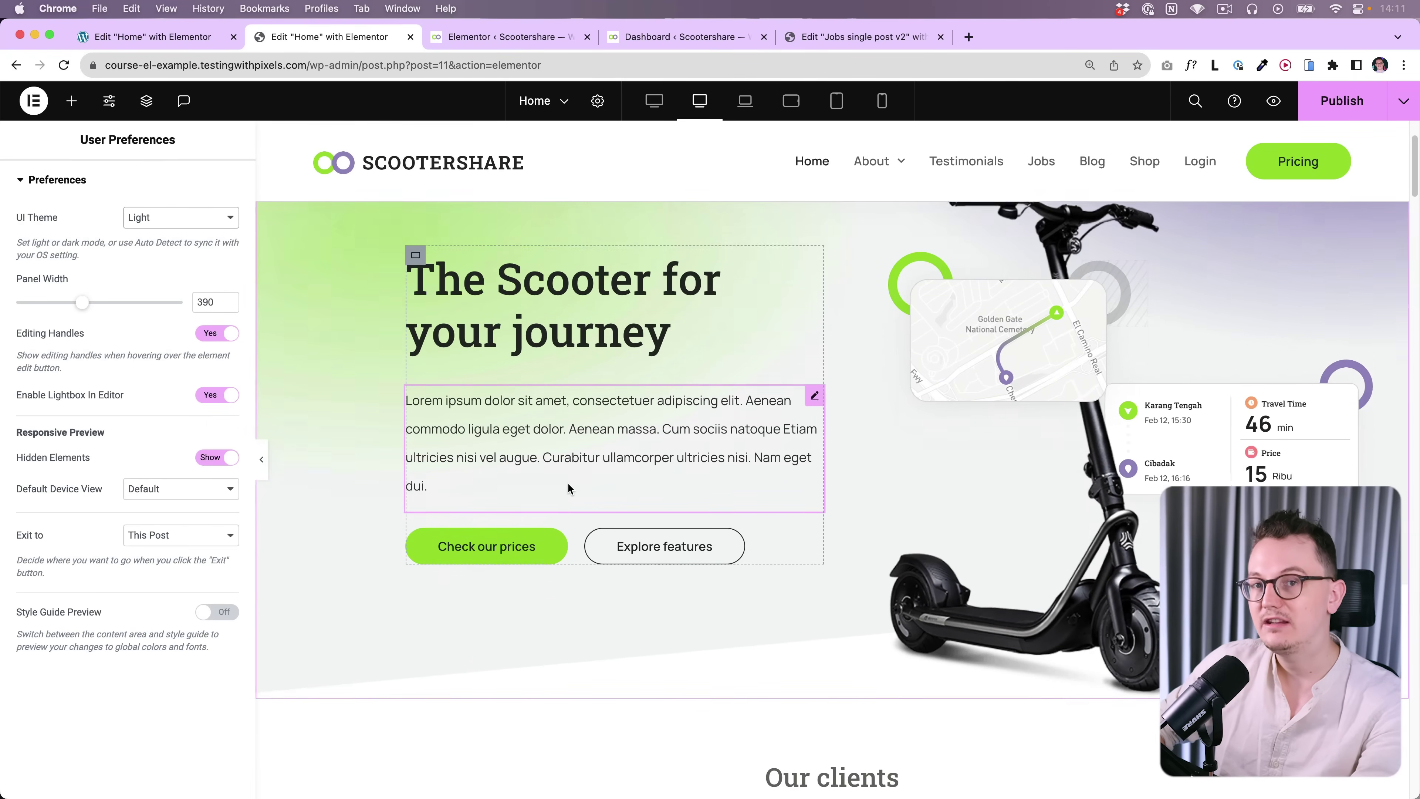
scroll(565, 479, up, 3)
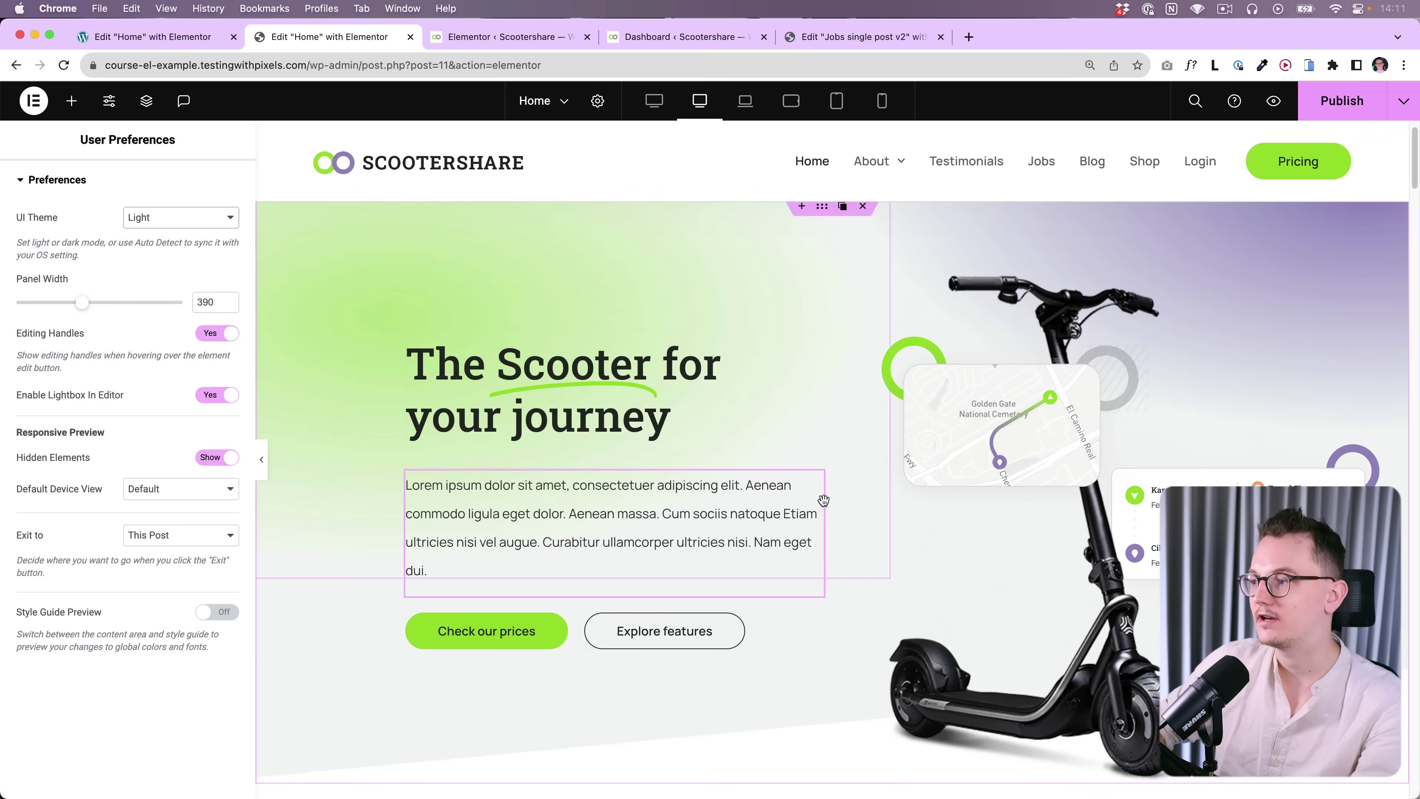
click(814, 481)
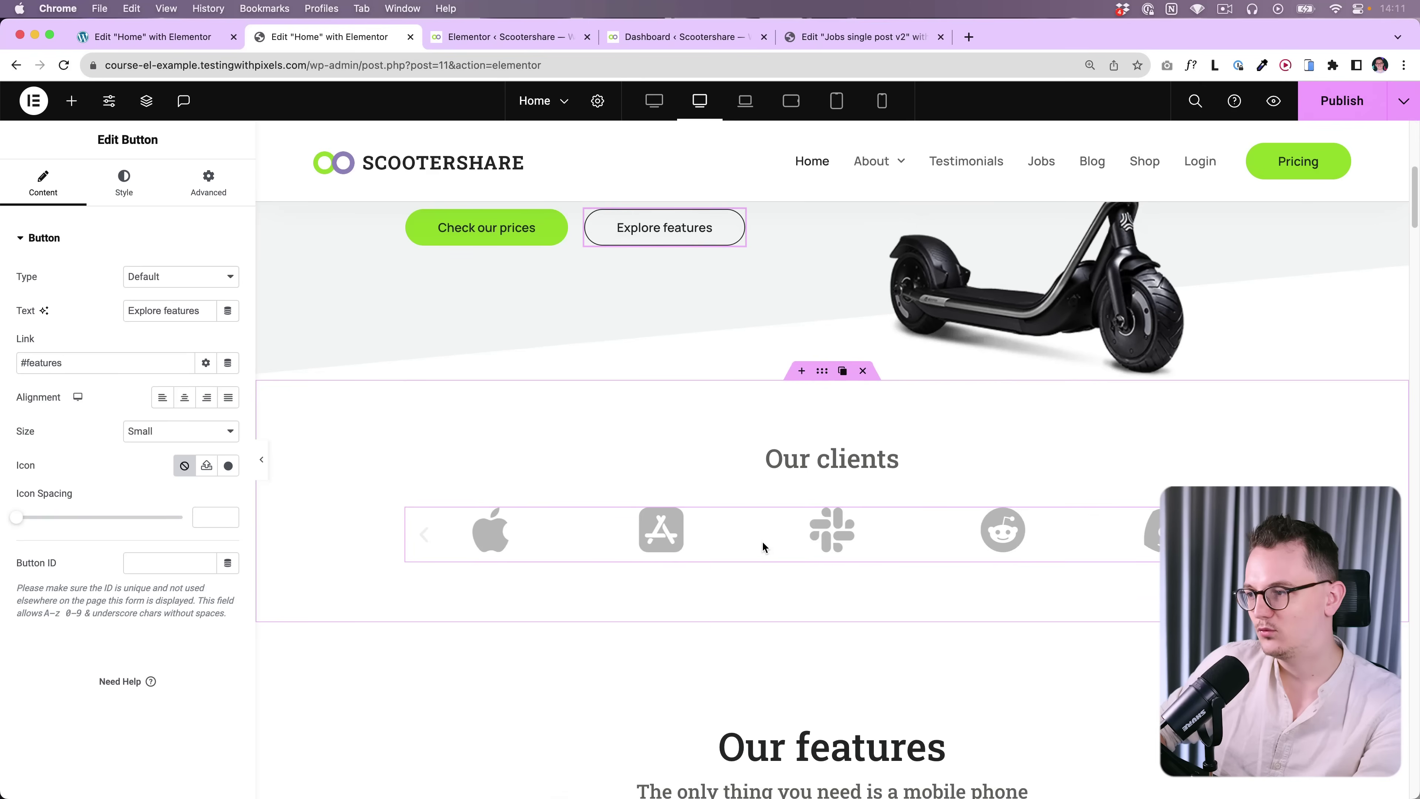
scroll(758, 532, down, 1)
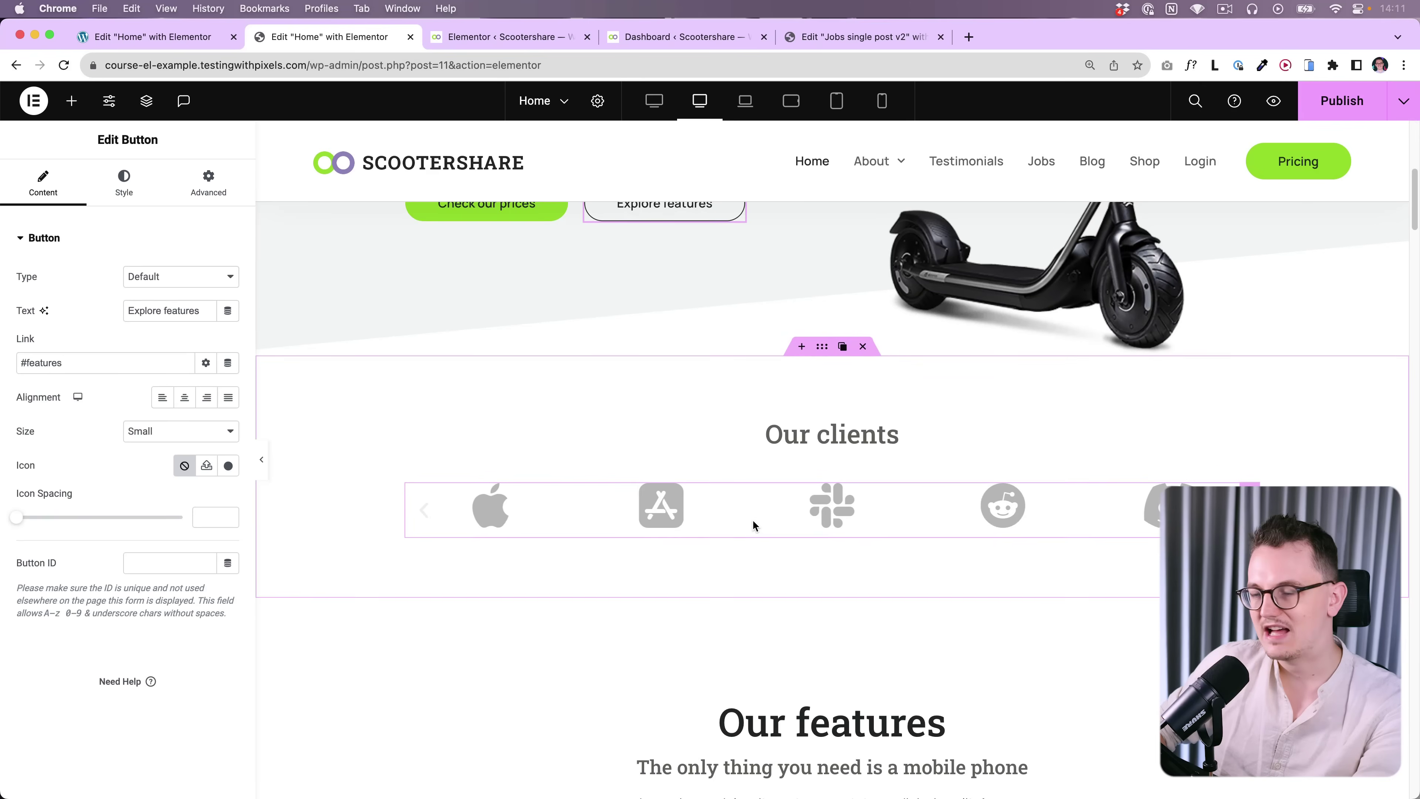
scroll(754, 517, down, 1)
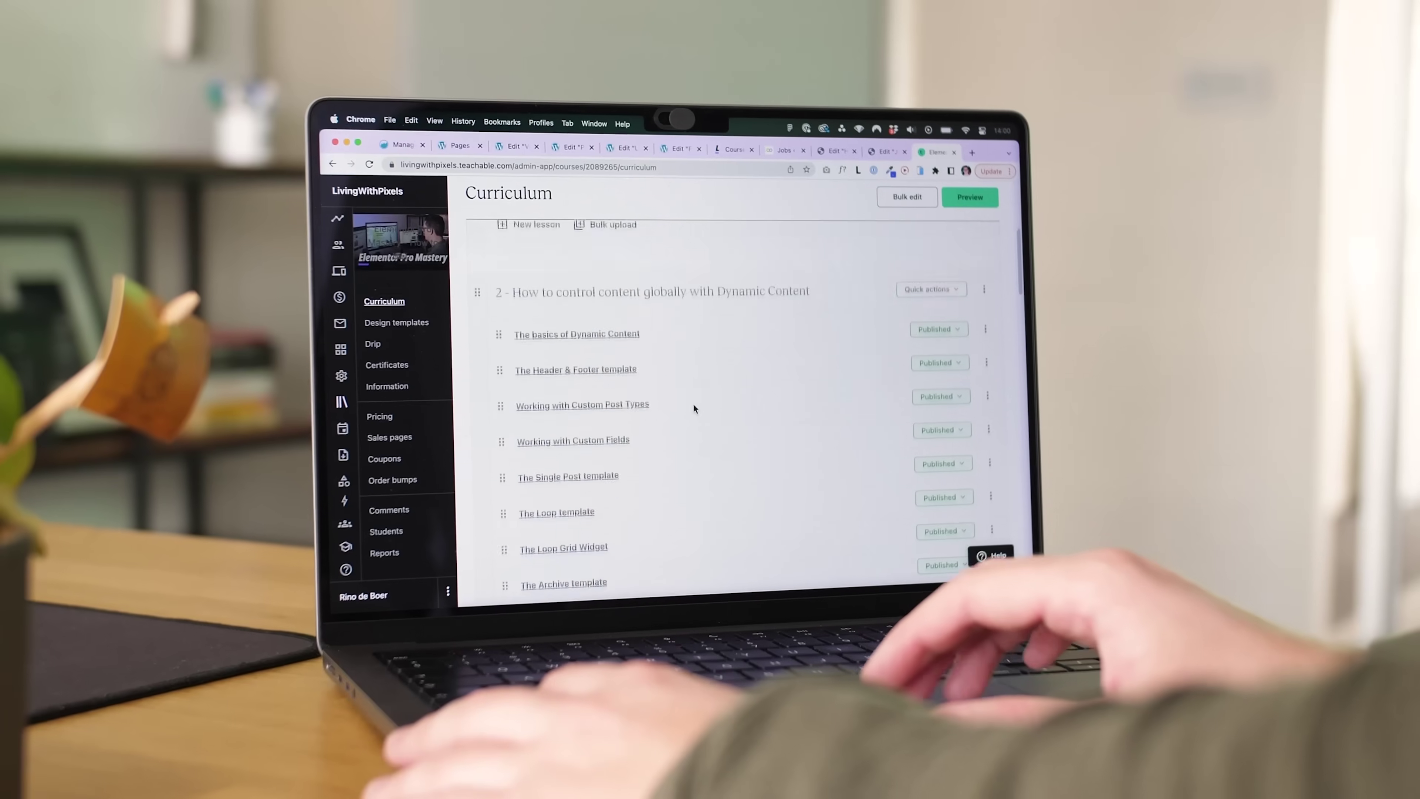
- Scroll the course page down to the 'An exercise project to get you started' section
scroll(692, 403, down, 3)
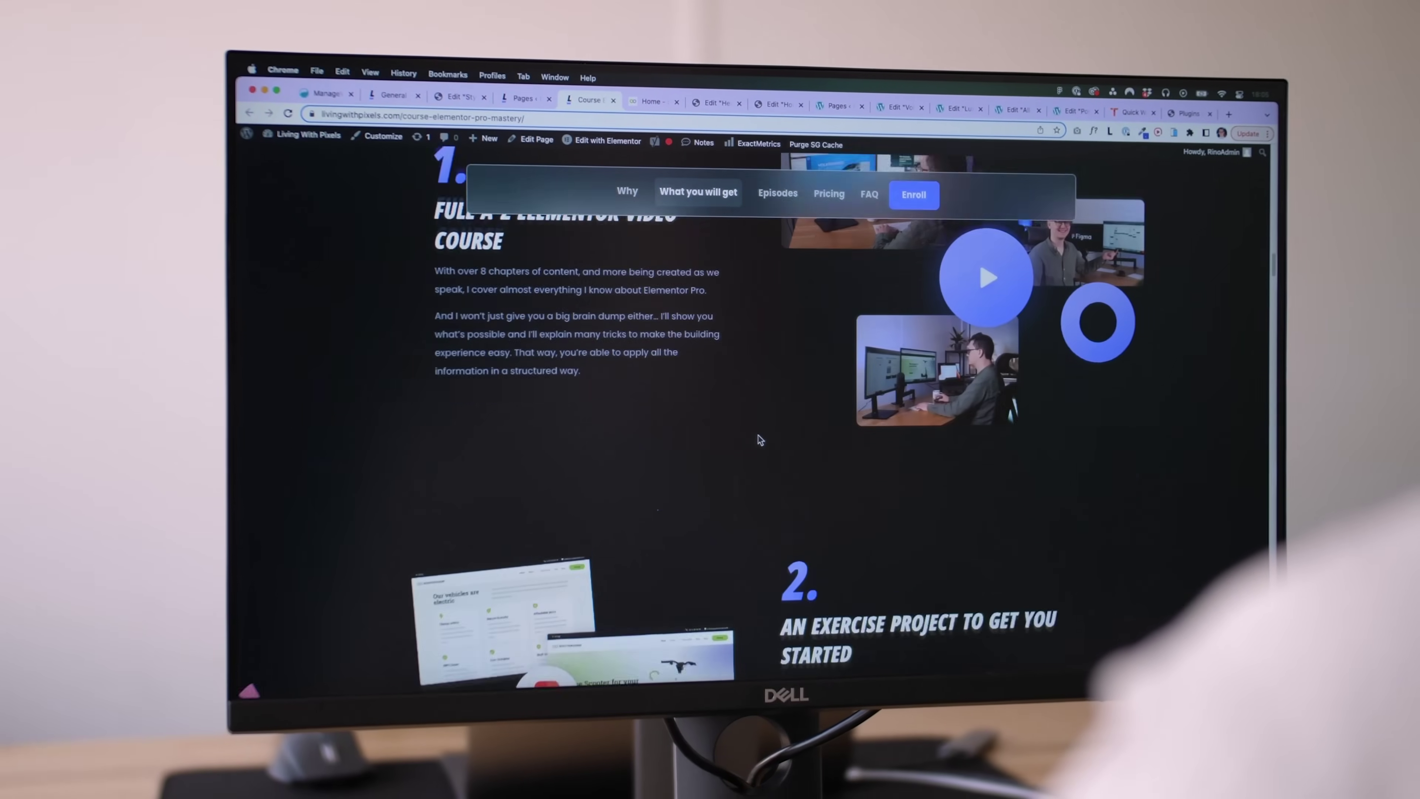
scroll(760, 440, down, 5)
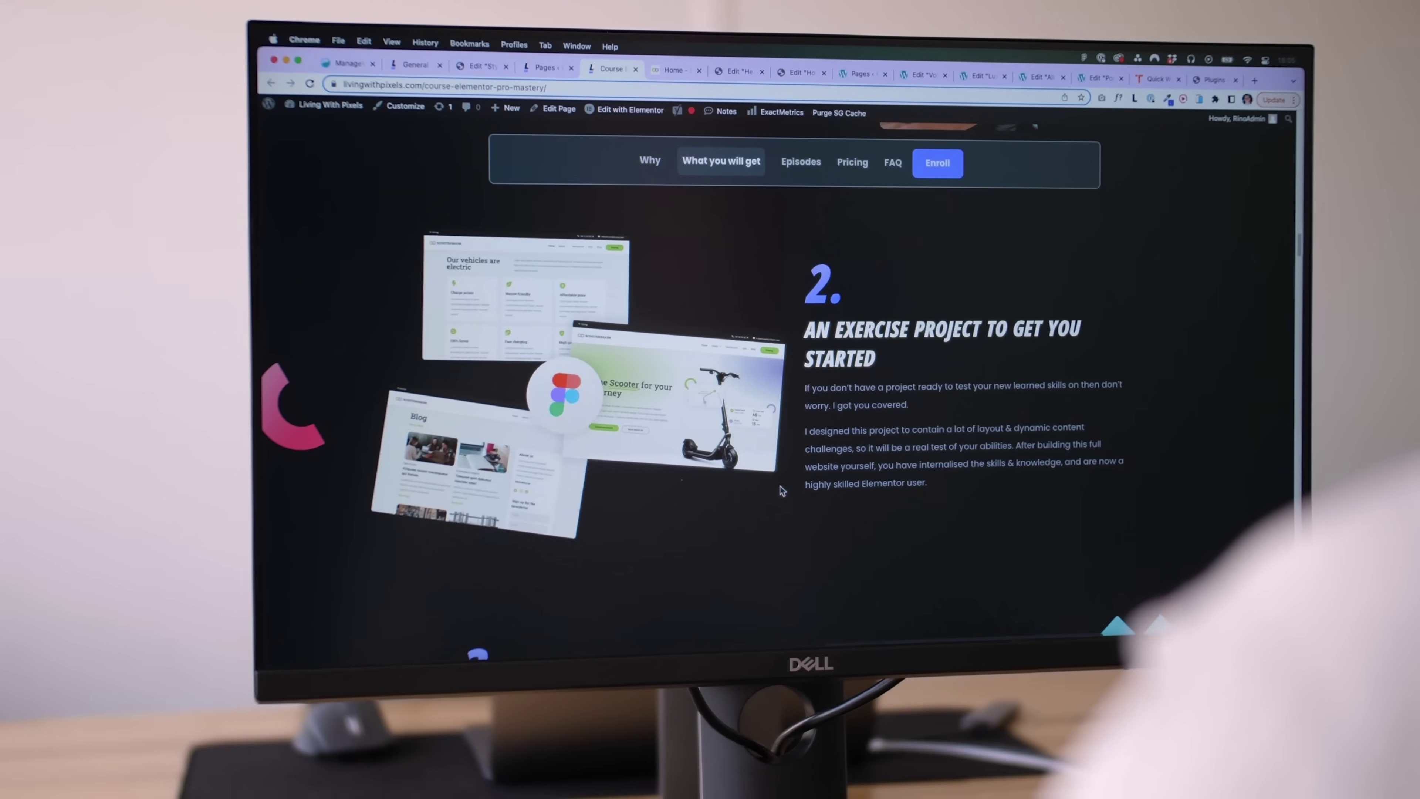